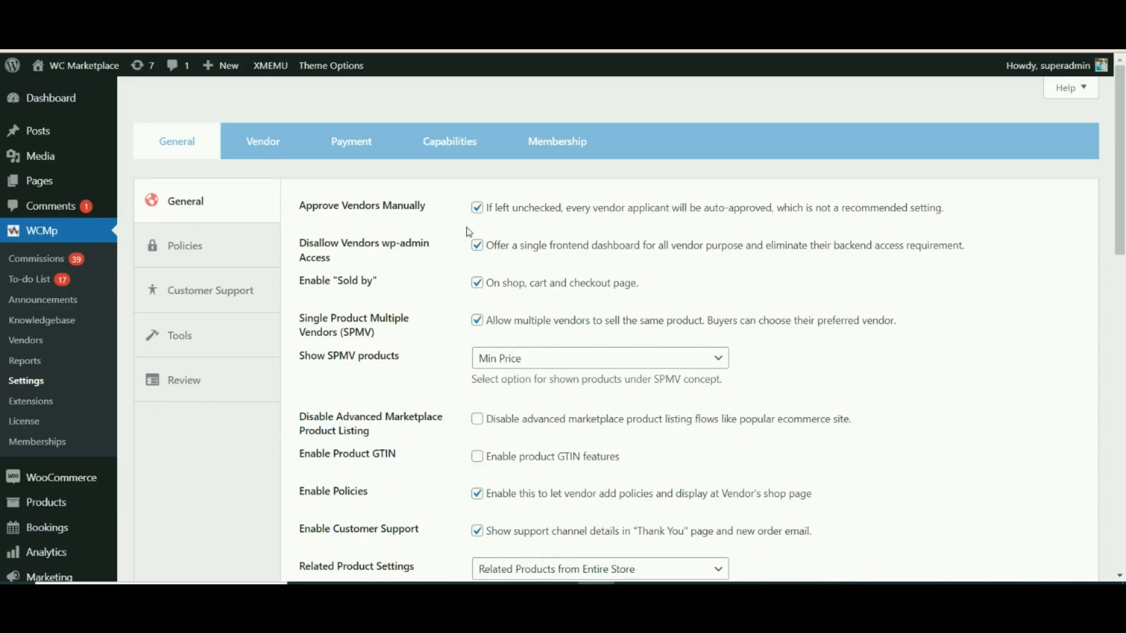
Enable Bookable product under Product Types in the vendor Capabilities settings.
click(477, 160)
drag(1121, 262, 1121, 494)
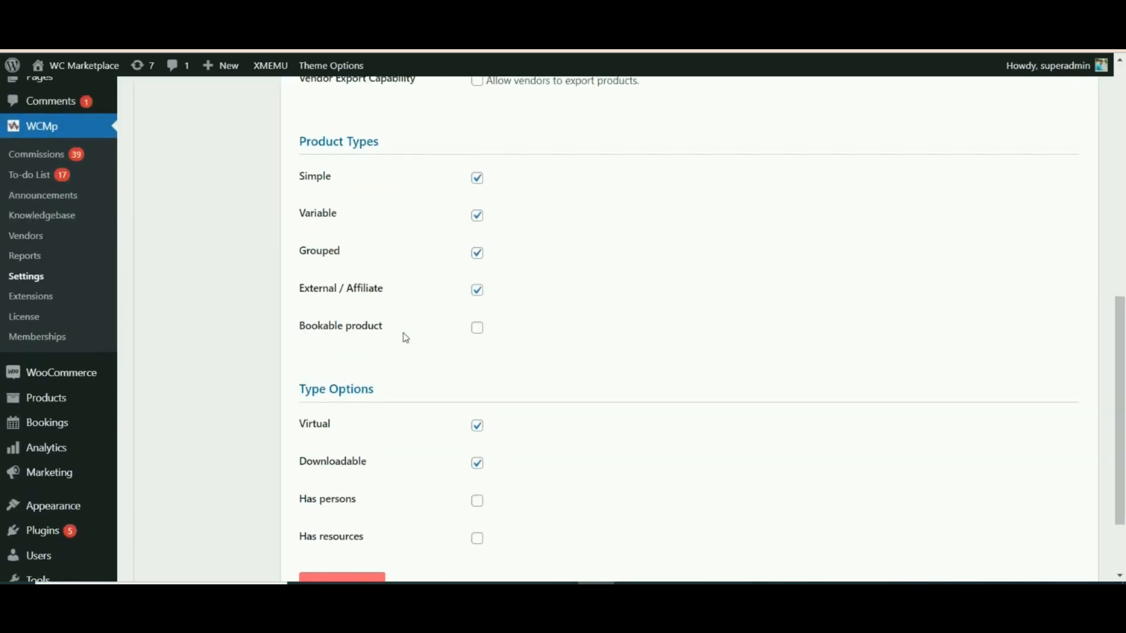
click(477, 328)
drag(306, 141, 368, 141)
click(727, 271)
scroll(259, 360, down, 1)
scroll(368, 540, down, 2)
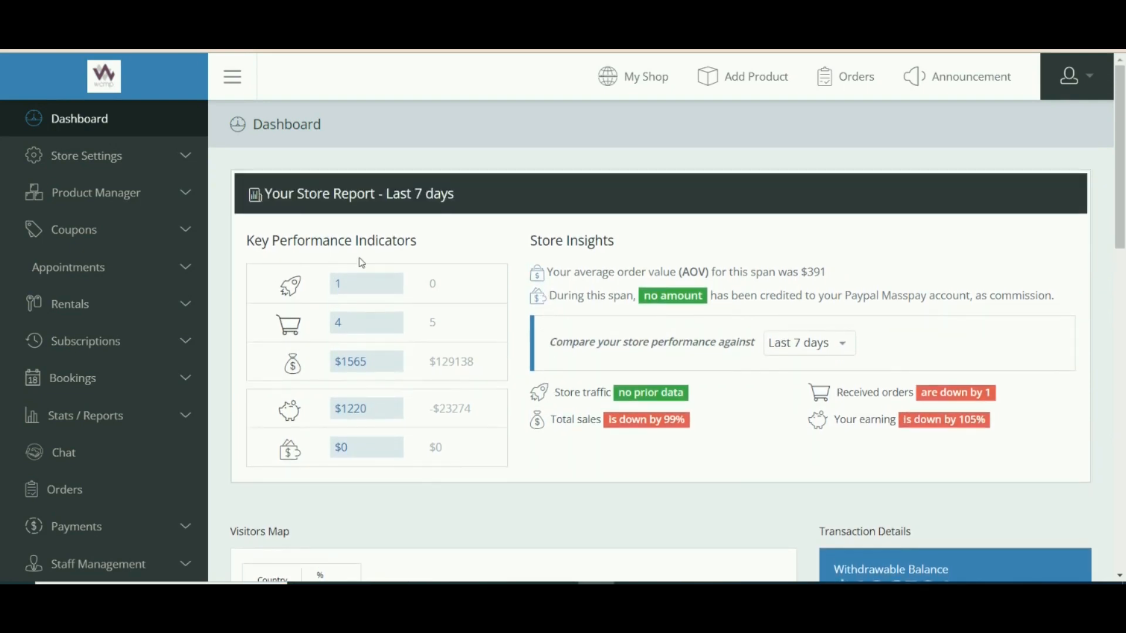
Create a new Uncategorized product and fill in short description 'bookable product' and an image.
click(157, 201)
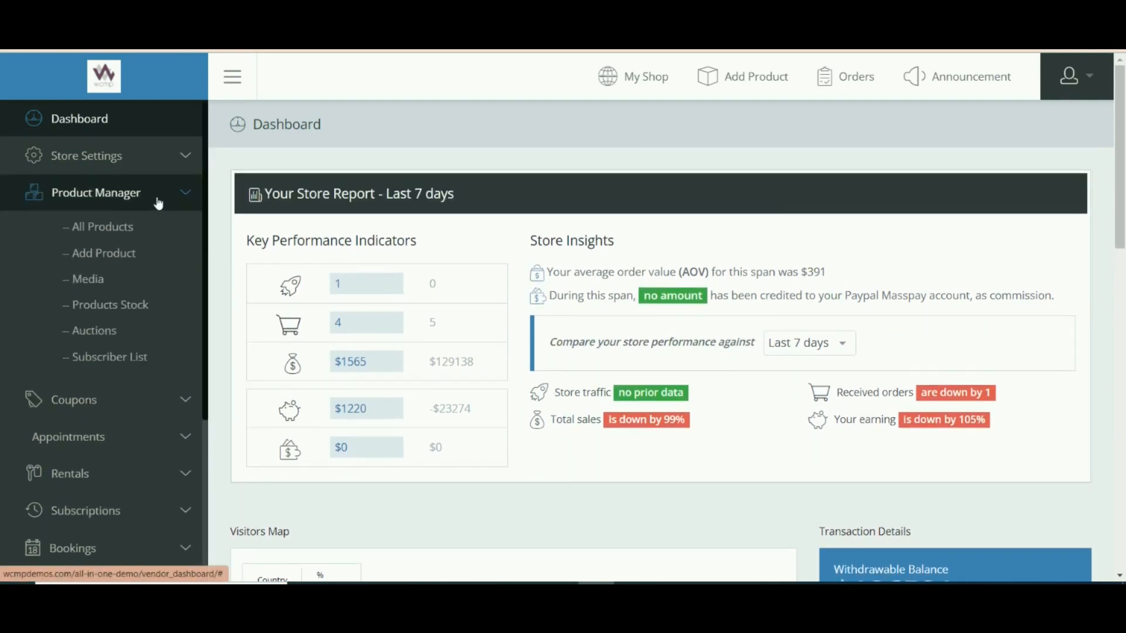
click(116, 252)
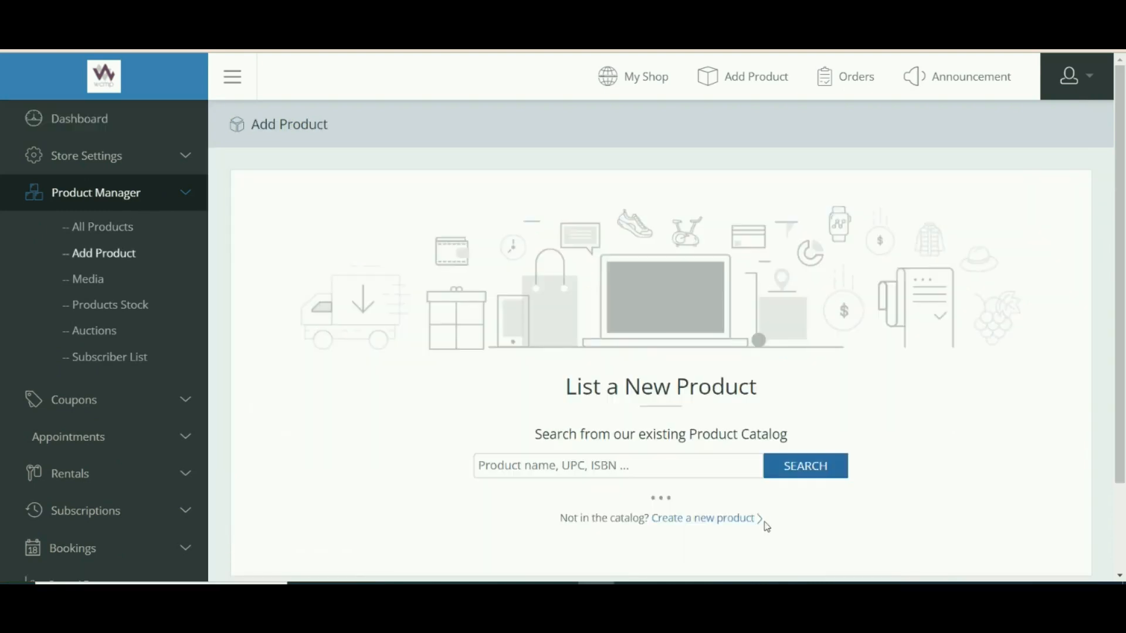
click(718, 520)
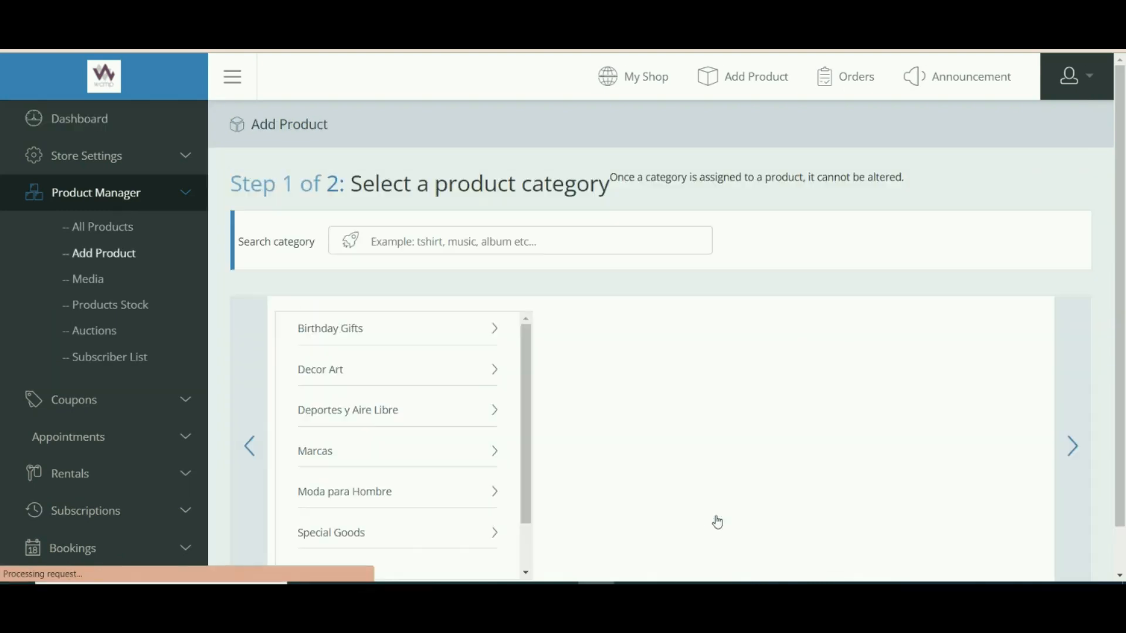
click(364, 465)
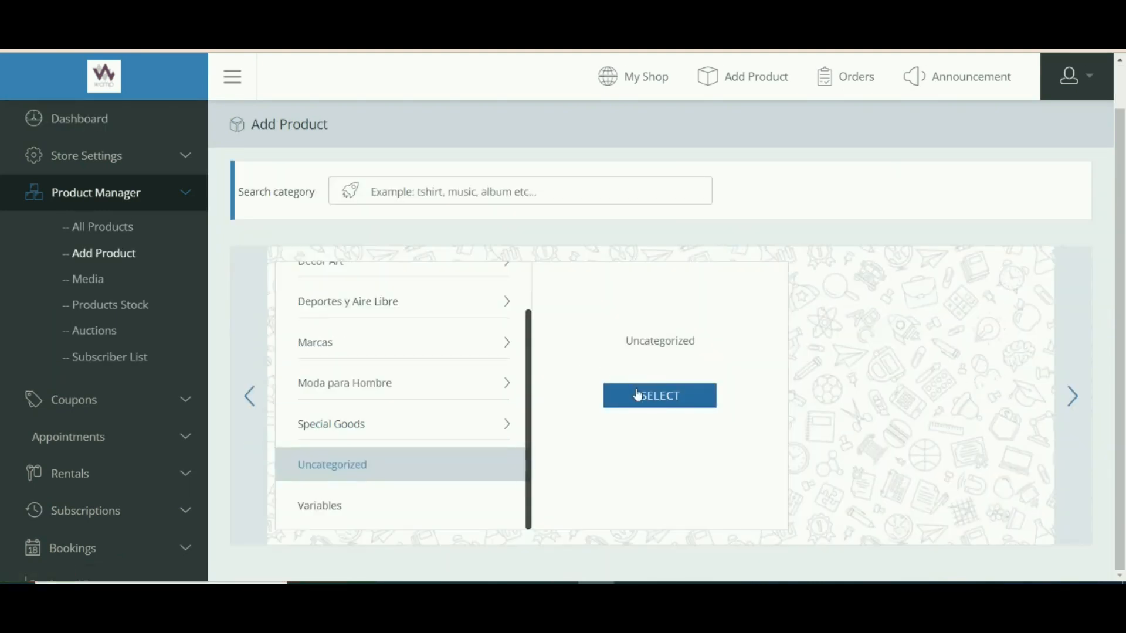
click(638, 395)
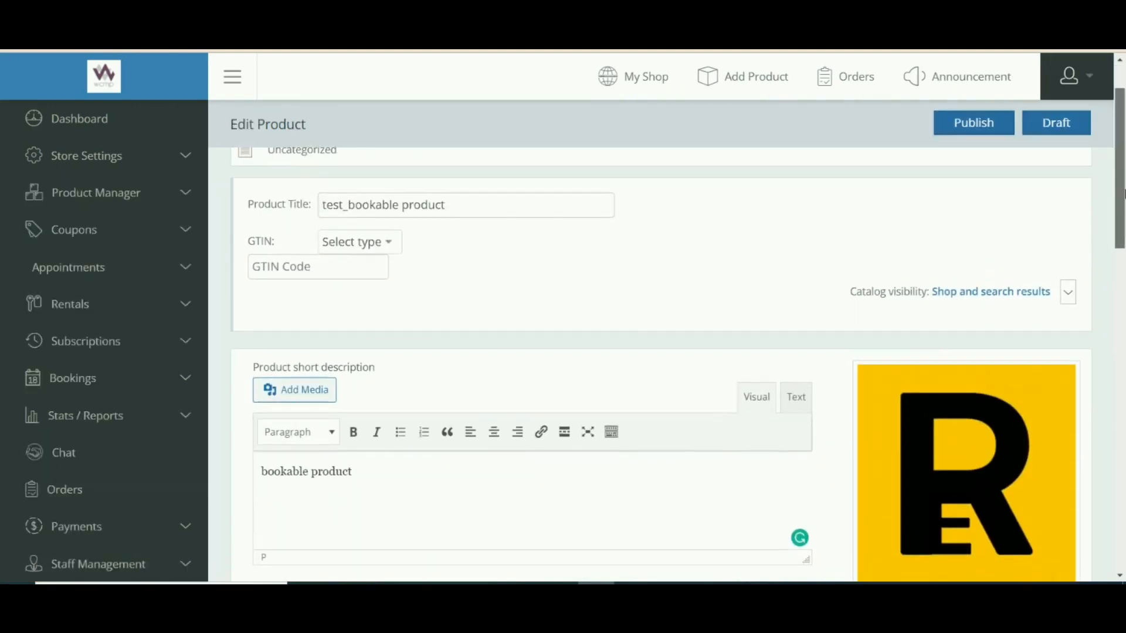
scroll(314, 234, down, 4)
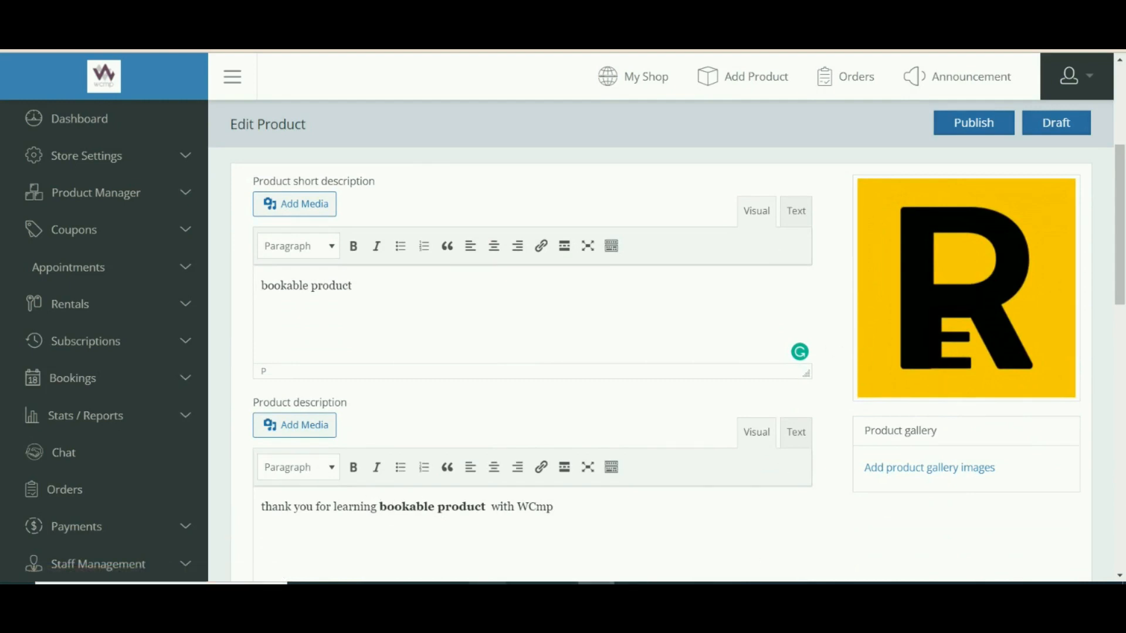
drag(1124, 252, 1121, 393)
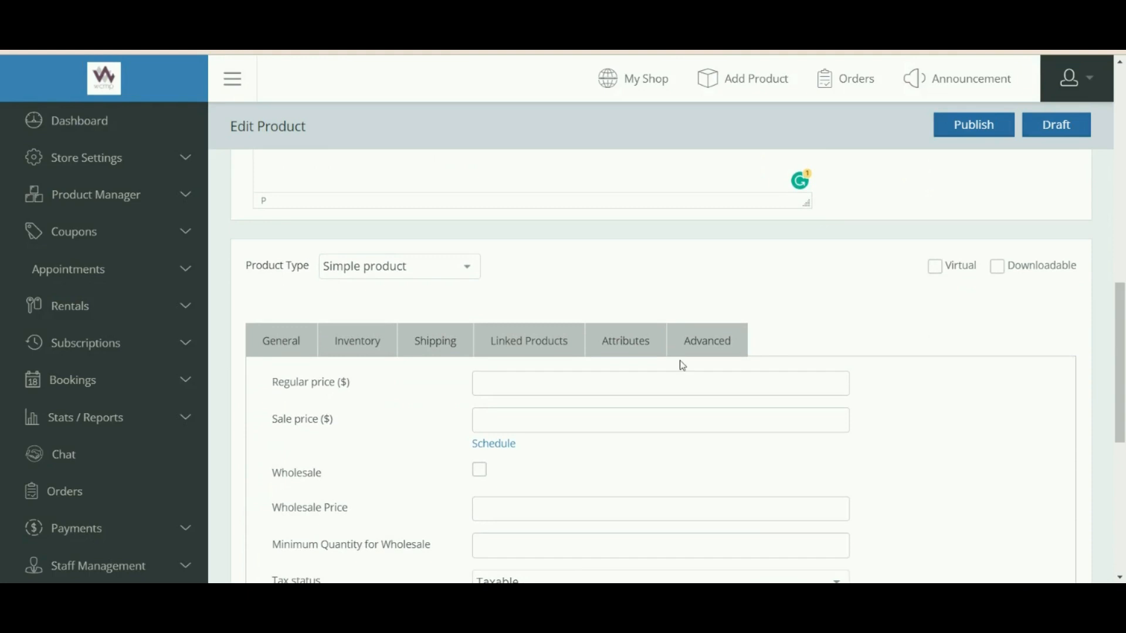
drag(262, 270, 313, 265)
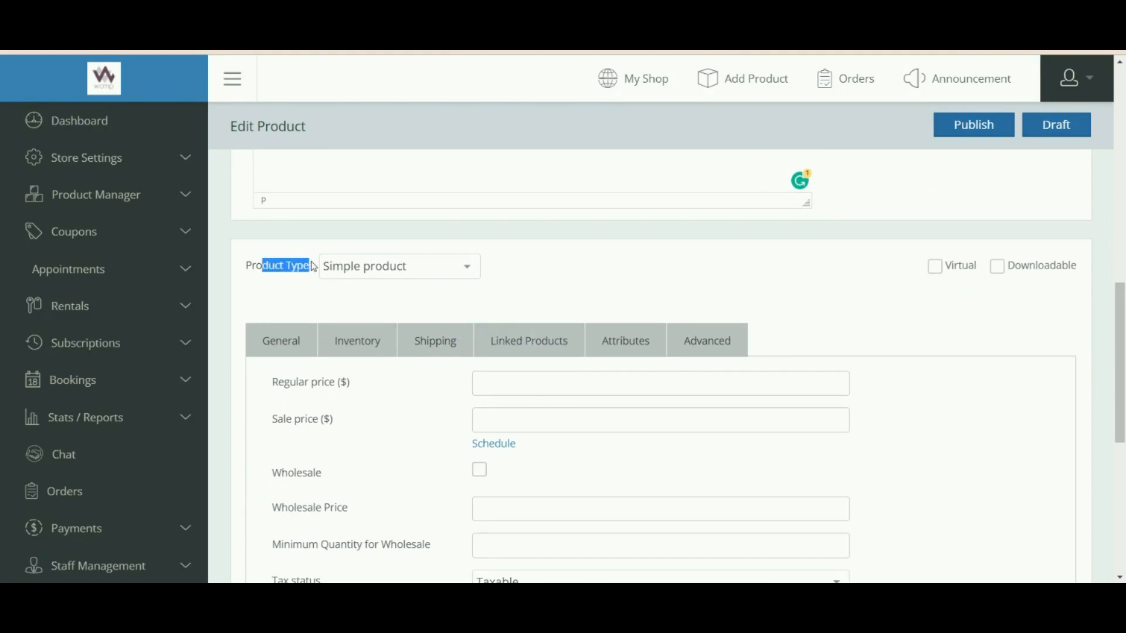
Set the product type to Bookable product.
click(376, 272)
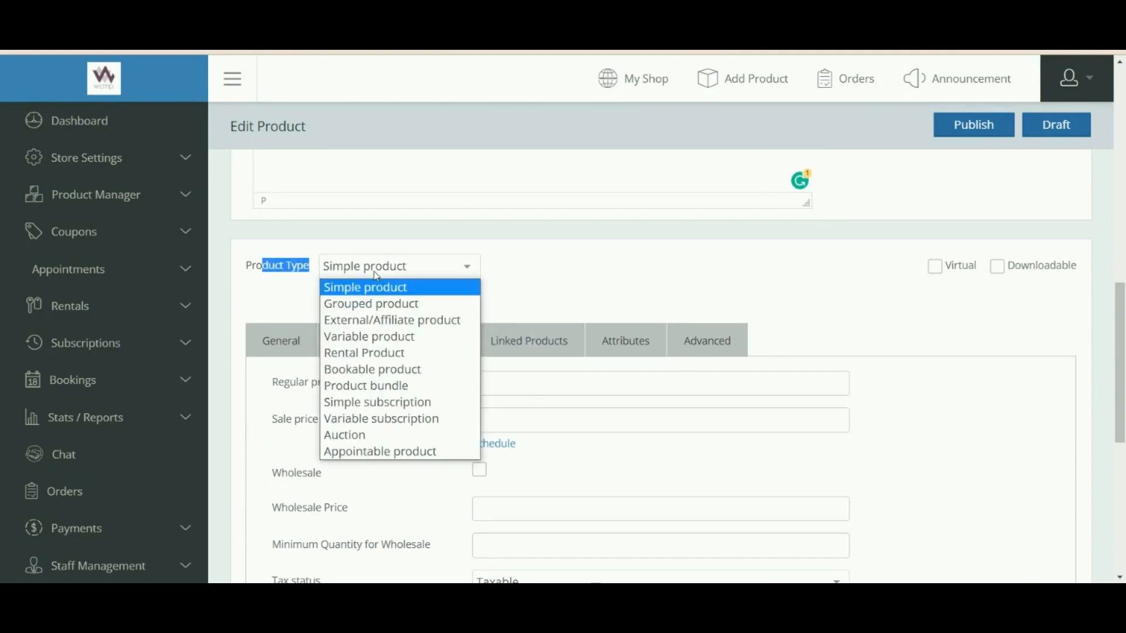
click(355, 371)
click(569, 274)
drag(1121, 334, 1116, 369)
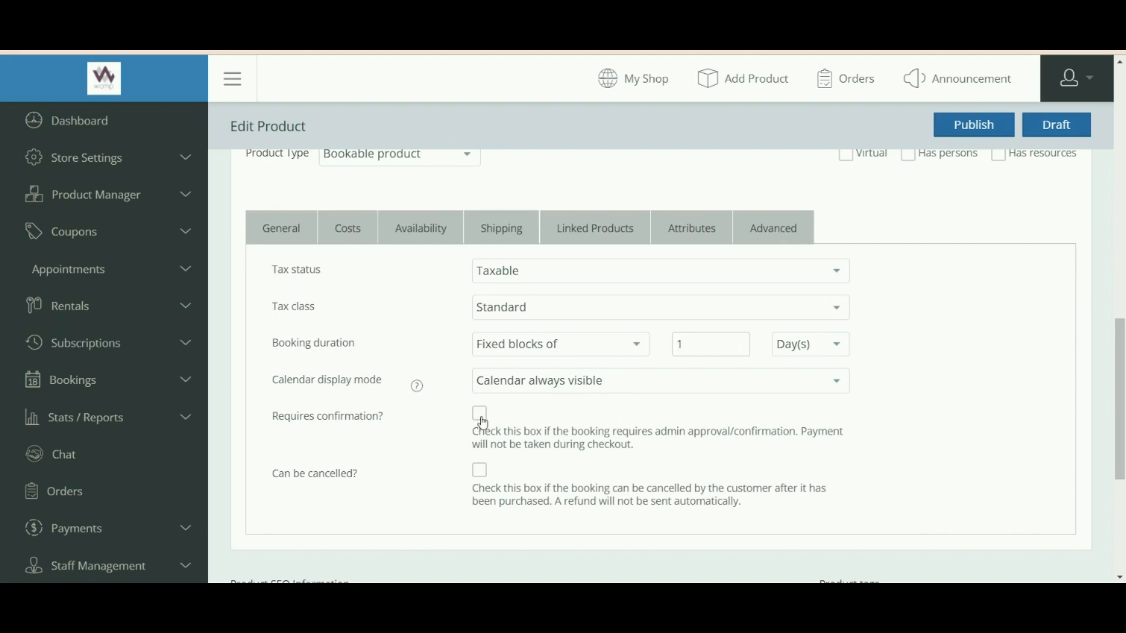
Set booking duration to fixed blocks of 2 Day(s).
drag(303, 342, 343, 335)
click(407, 327)
click(740, 341)
click(426, 348)
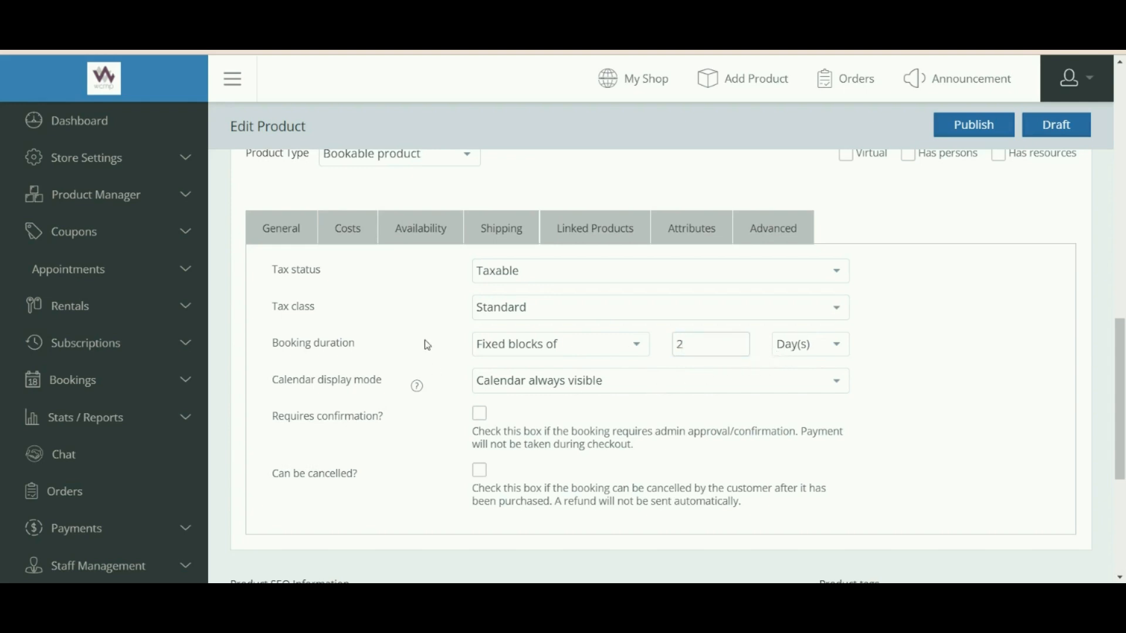
click(629, 344)
click(560, 362)
Change booking duration to customer-defined blocks of 1 Hour(s).
click(561, 352)
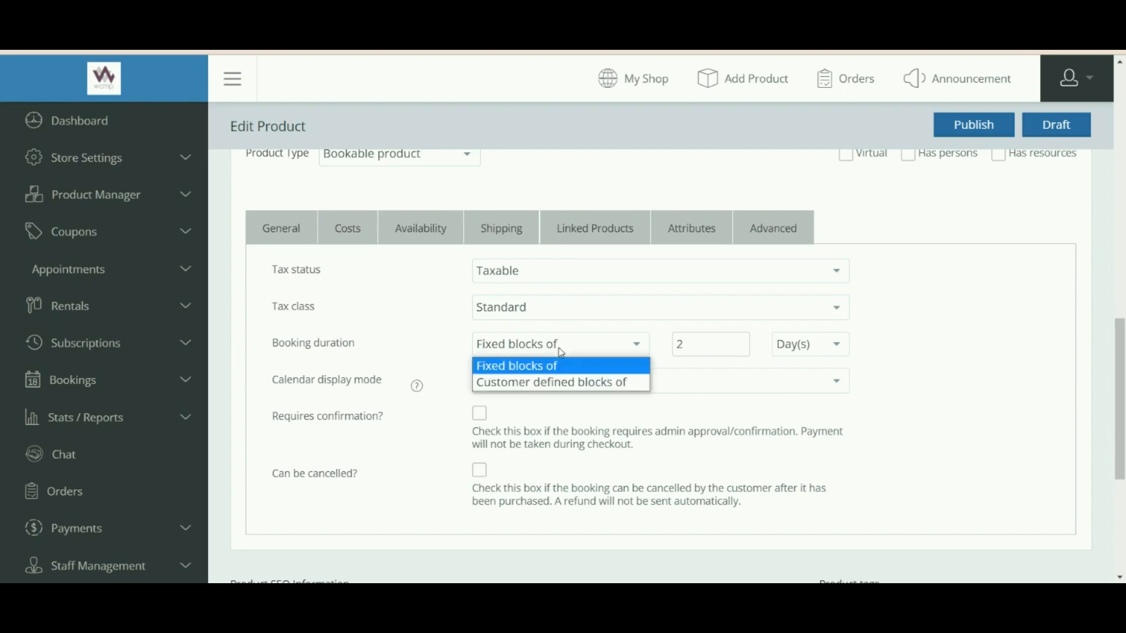
click(547, 380)
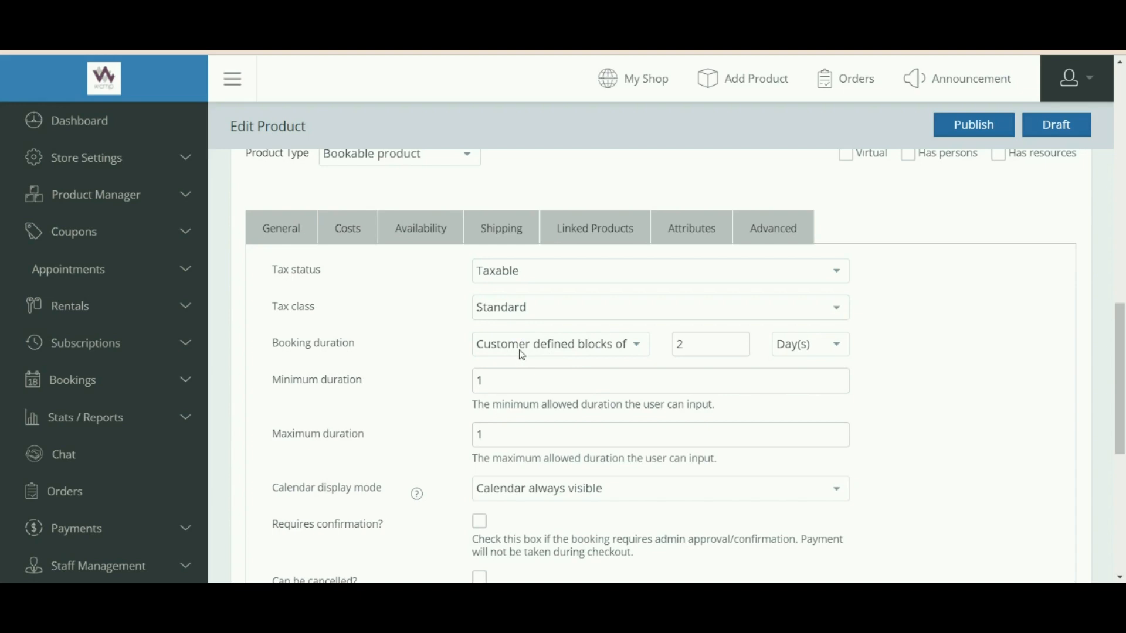
scroll(522, 355, down, 1)
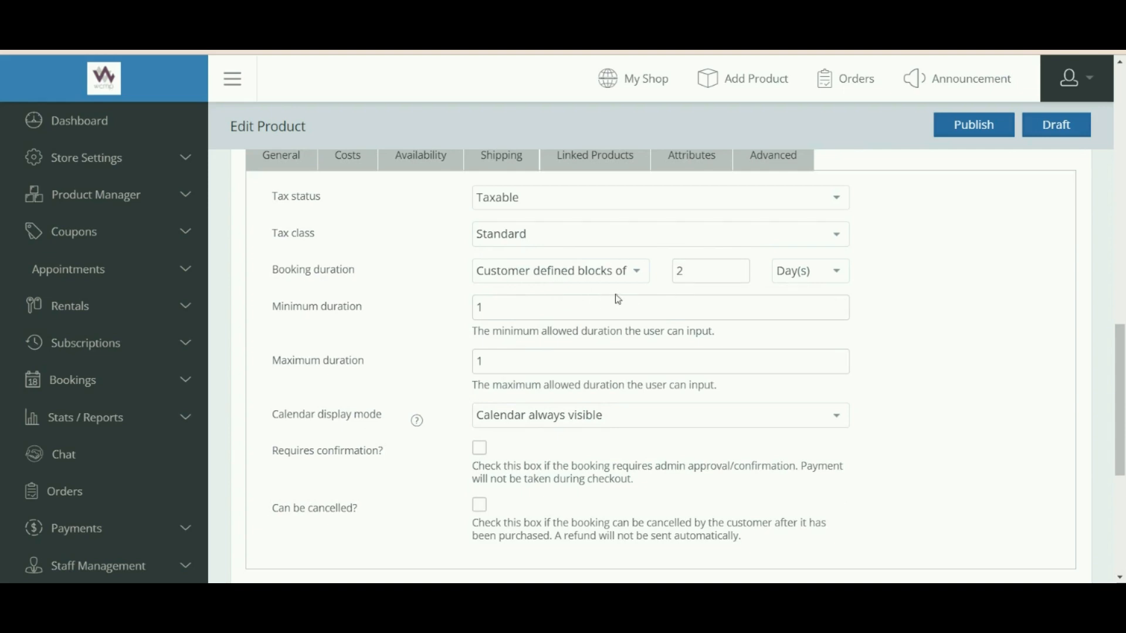
click(838, 274)
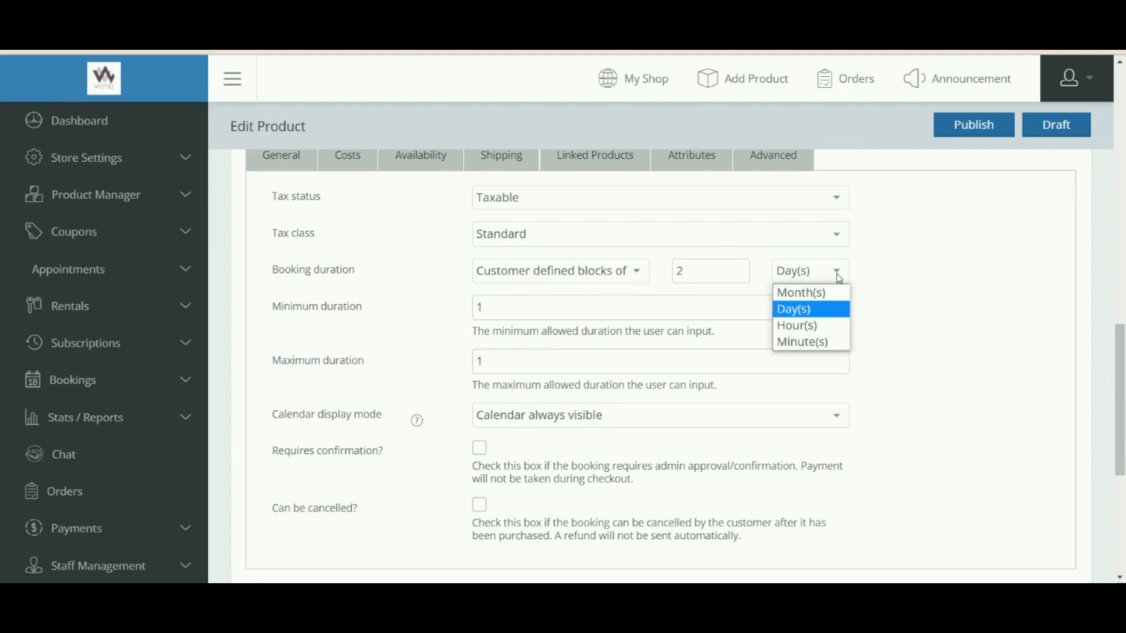
click(805, 325)
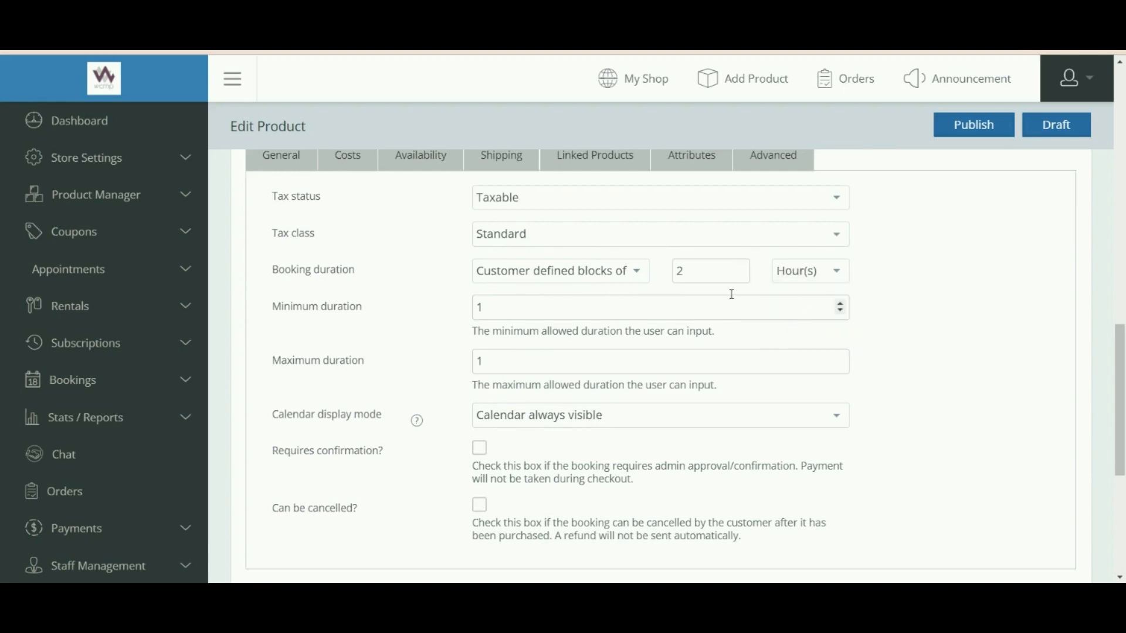
click(739, 267)
click(742, 277)
click(931, 279)
scroll(592, 355, down, 1)
scroll(586, 364, up, 1)
scroll(578, 355, down, 1)
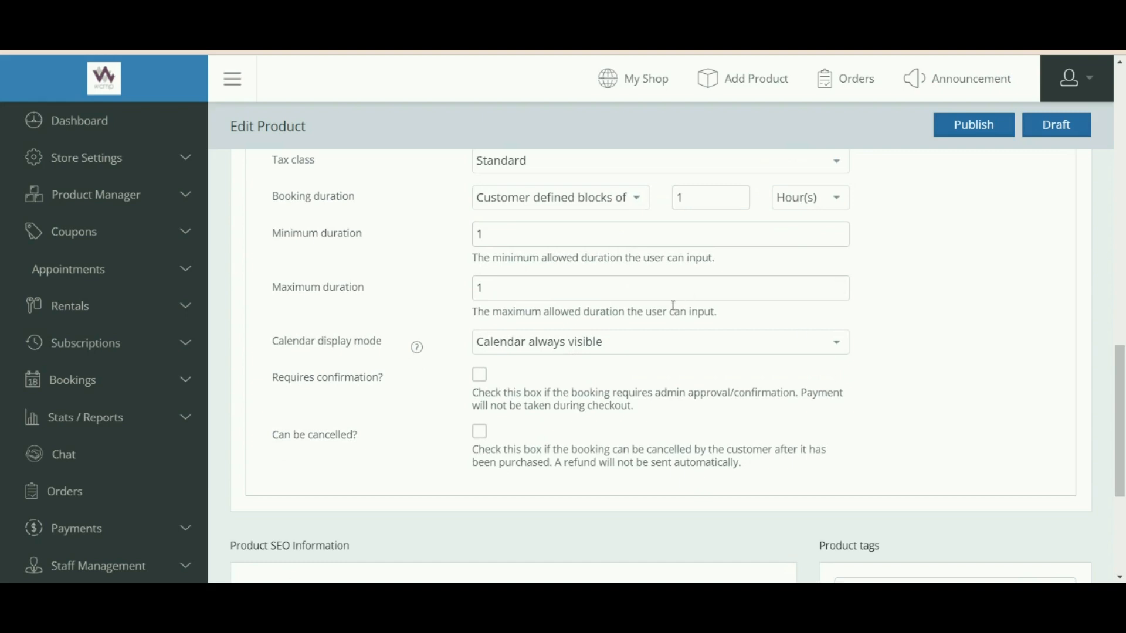
Set the maximum booking duration to 2.
drag(309, 286, 370, 287)
click(422, 290)
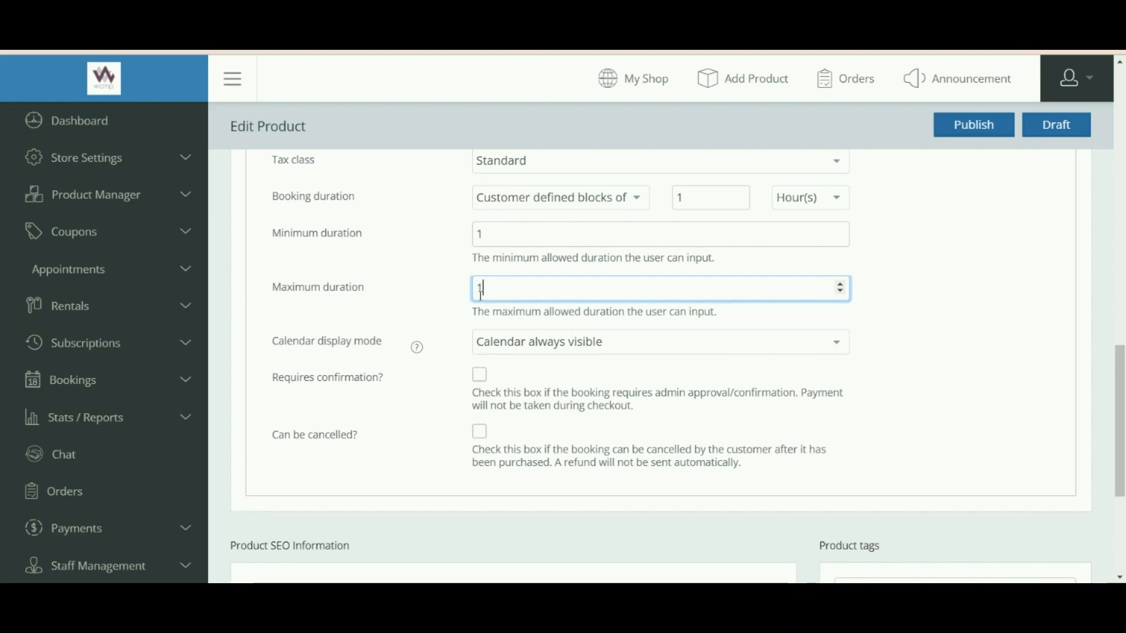
text(2)
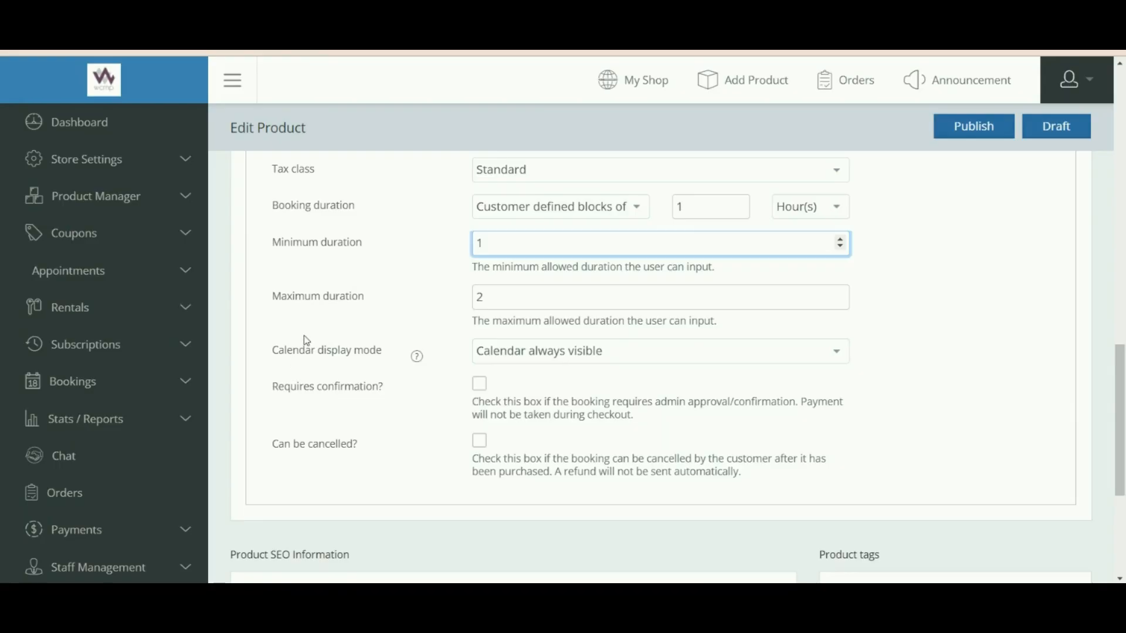
drag(299, 350, 377, 356)
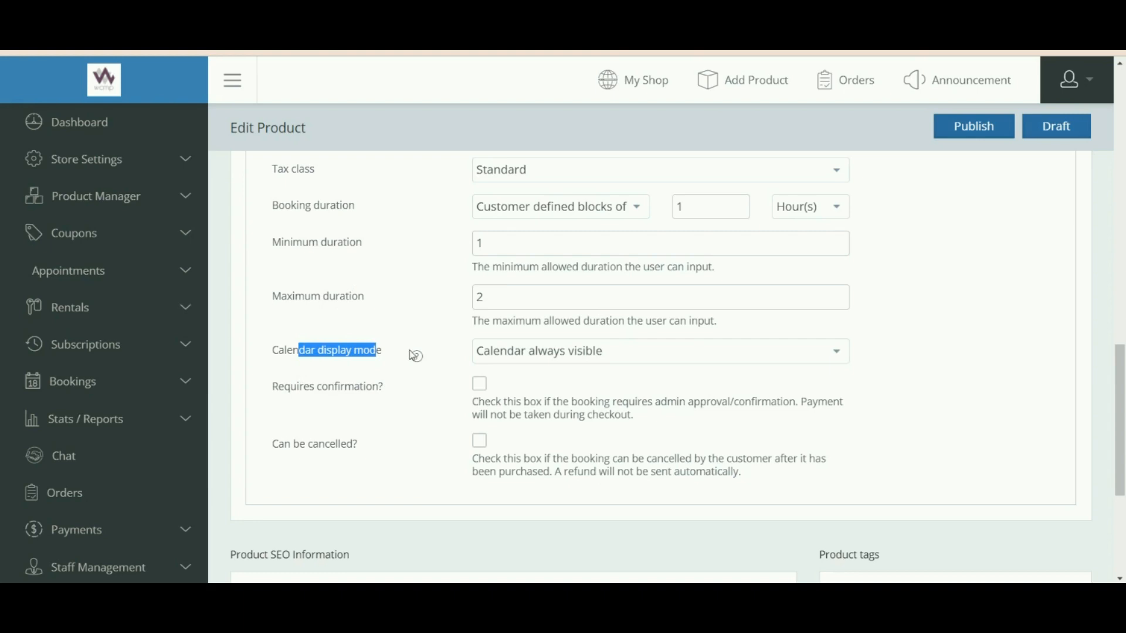
Set the calendar display mode to always visible.
mouse_move(418, 356)
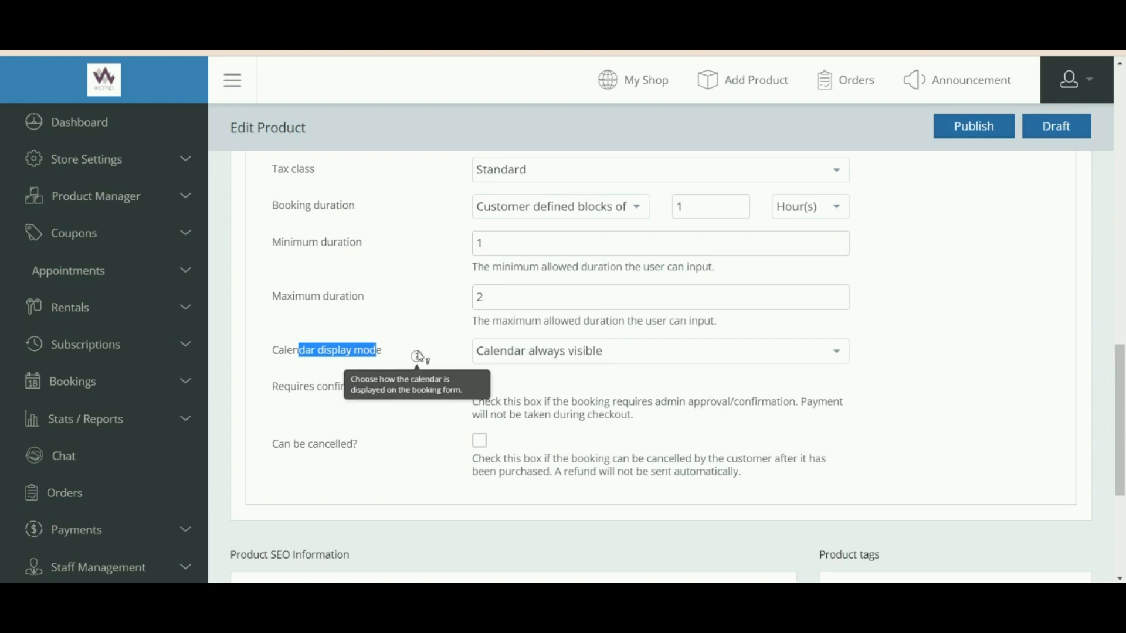
click(420, 356)
click(515, 356)
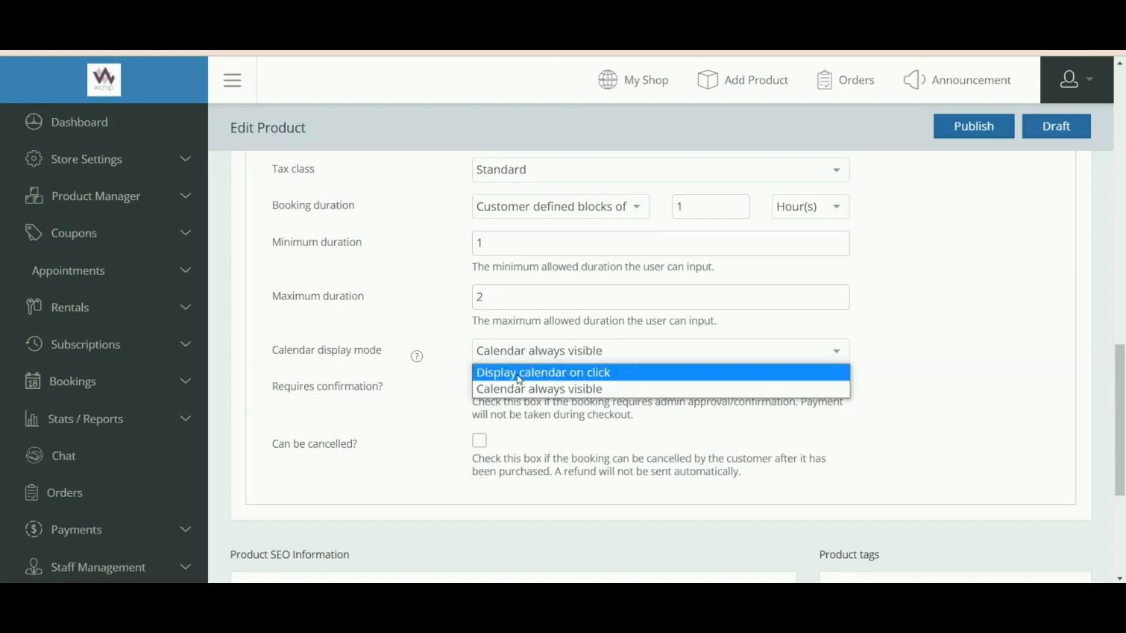
click(519, 380)
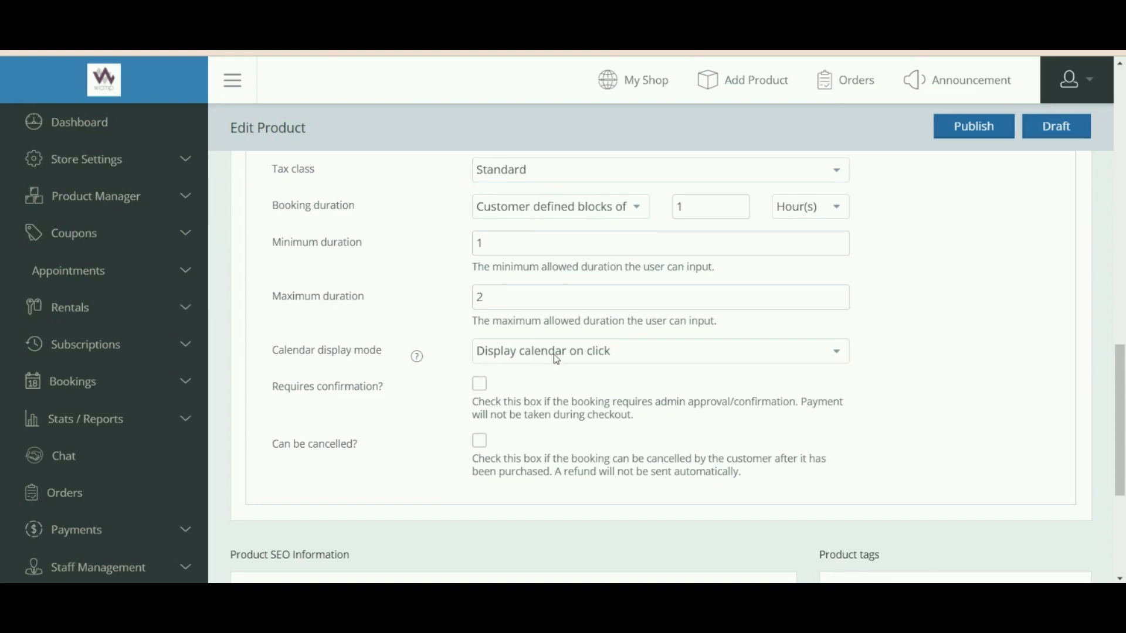
click(557, 358)
click(542, 389)
Require confirmation and allow cancellation up to 1 Month(s) before the booking starts.
drag(296, 393, 369, 395)
click(481, 386)
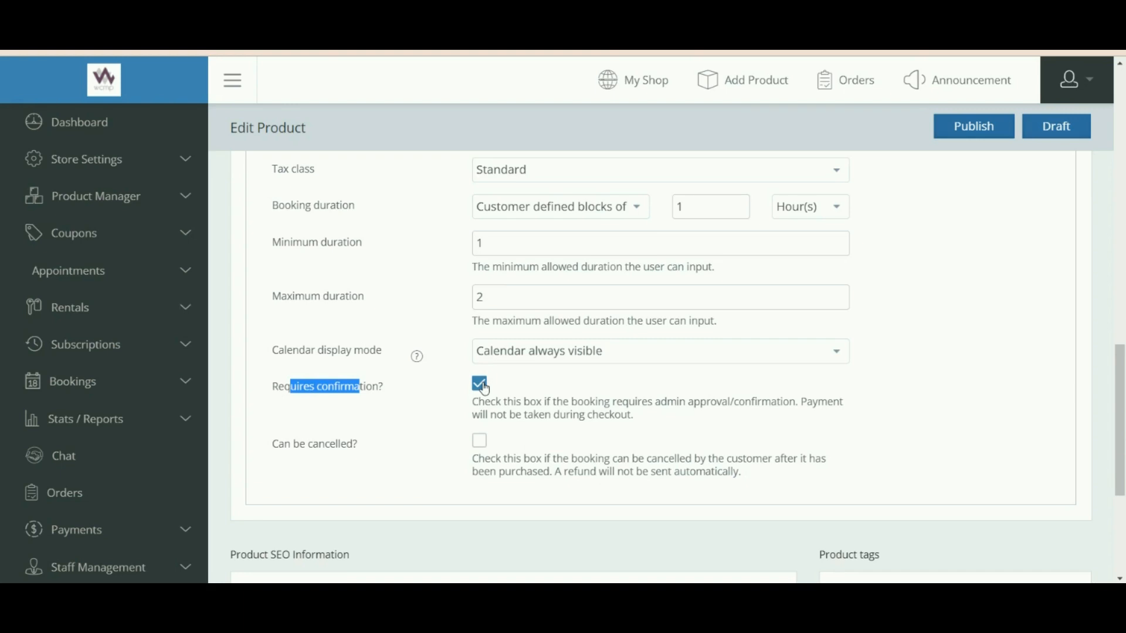
click(479, 441)
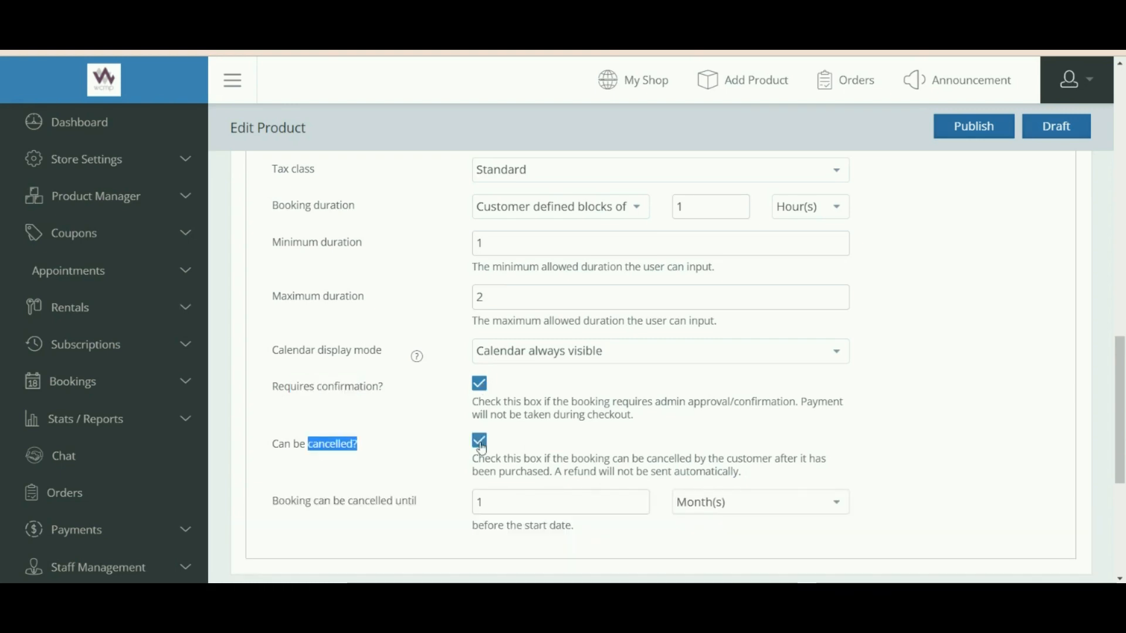
click(492, 504)
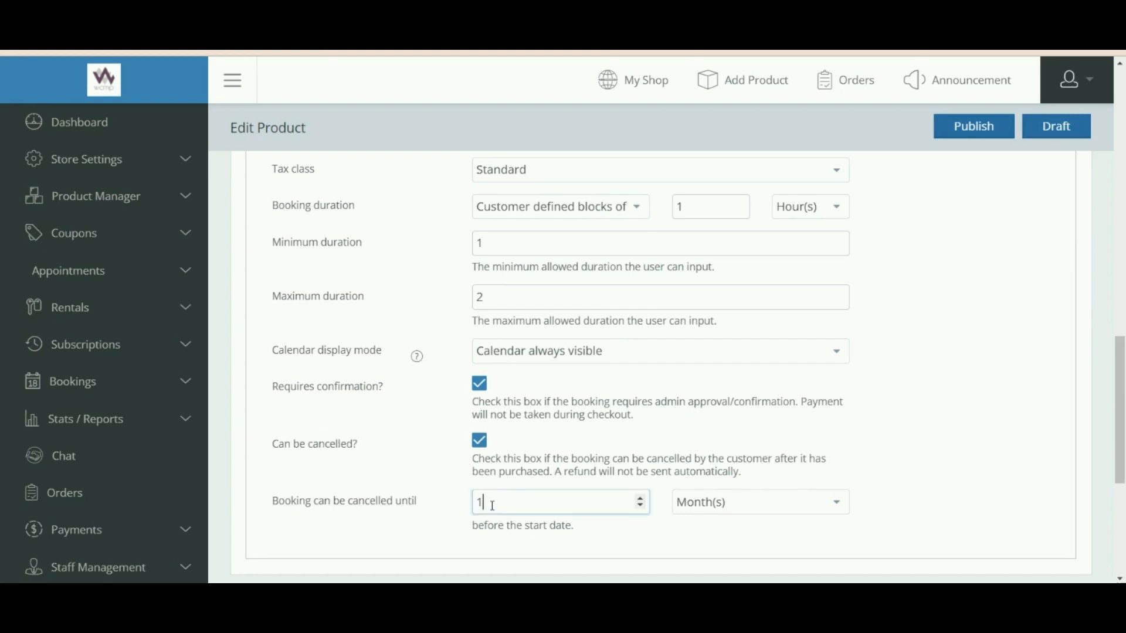
drag(349, 503, 441, 500)
click(441, 501)
click(759, 505)
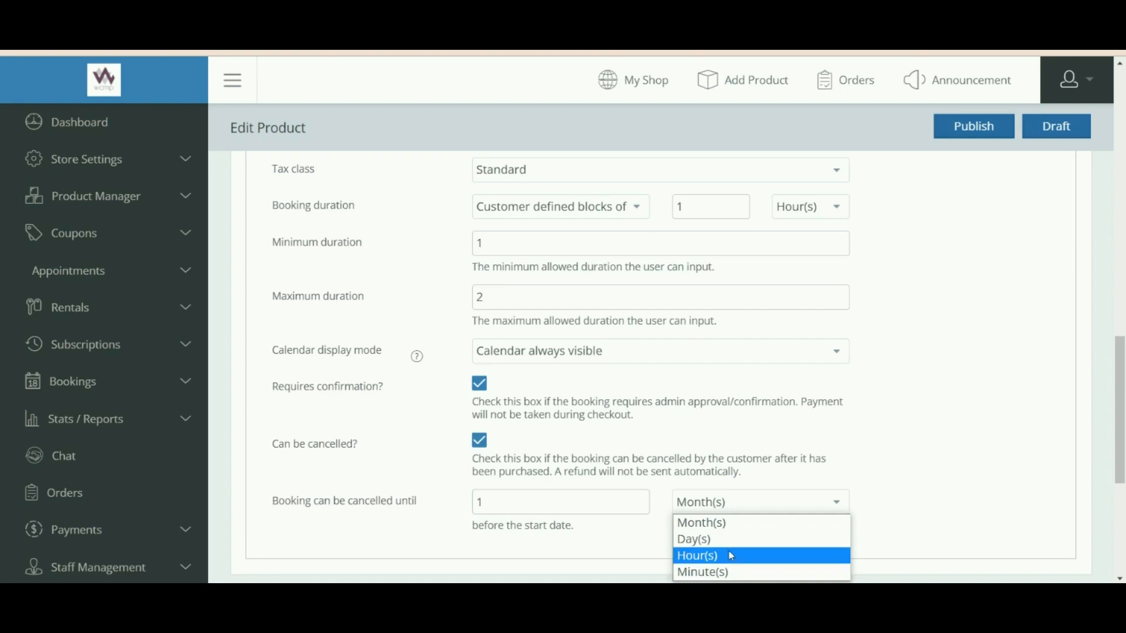
drag(1122, 428, 1125, 427)
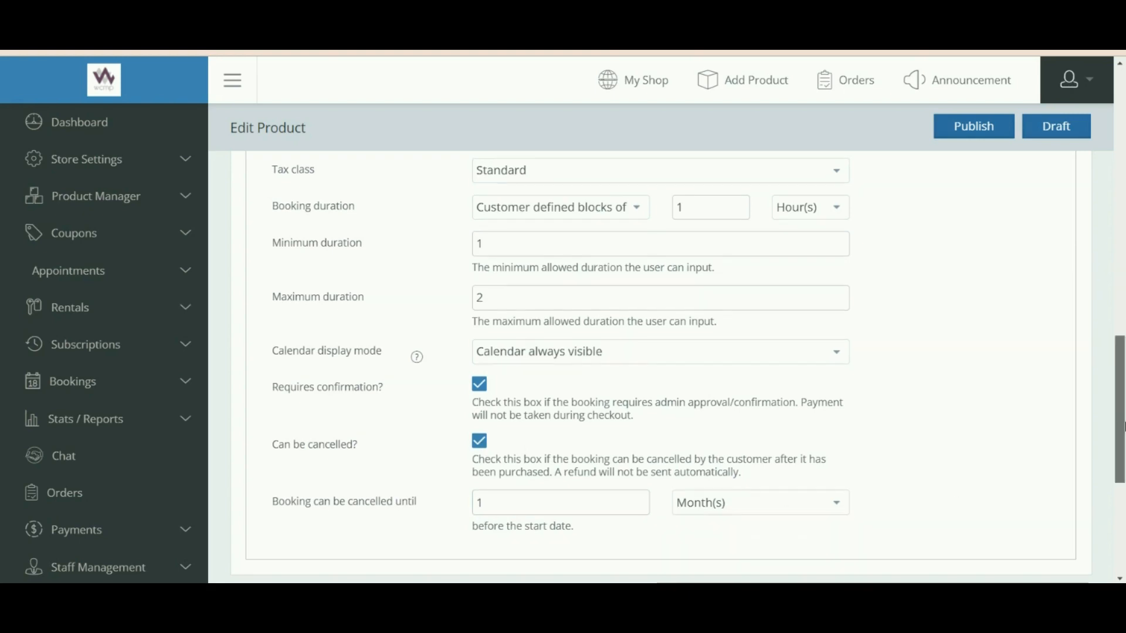
scroll(1040, 435, down, 2)
click(845, 404)
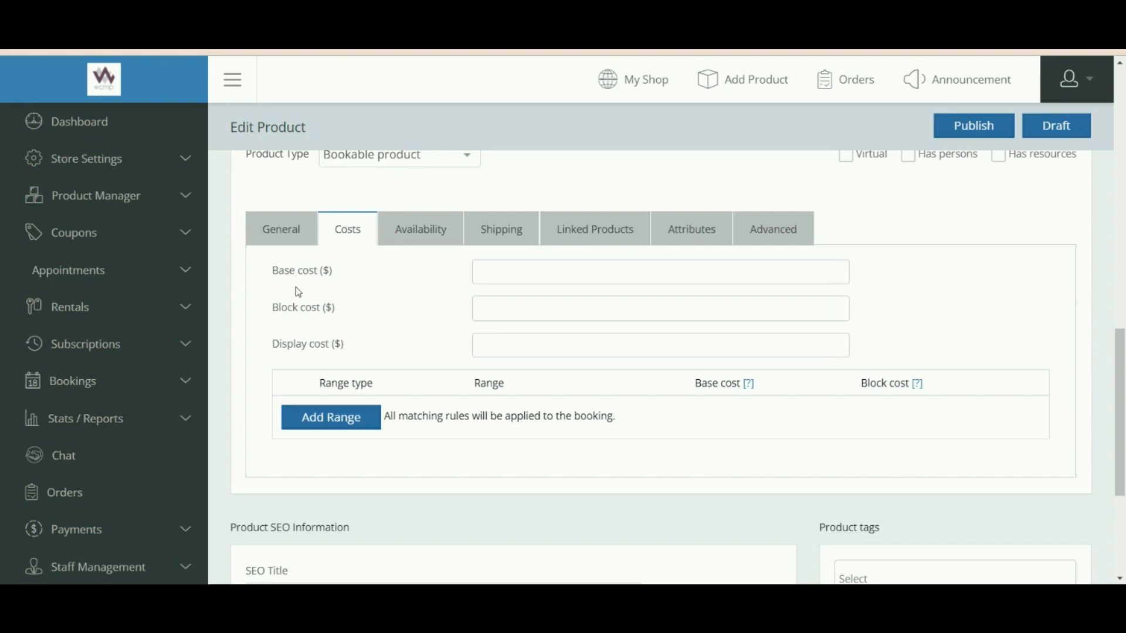
Enter base cost 100 and block cost 10.
drag(284, 270, 325, 273)
click(503, 267)
text(100)
drag(287, 308, 328, 310)
click(489, 308)
text(.02)
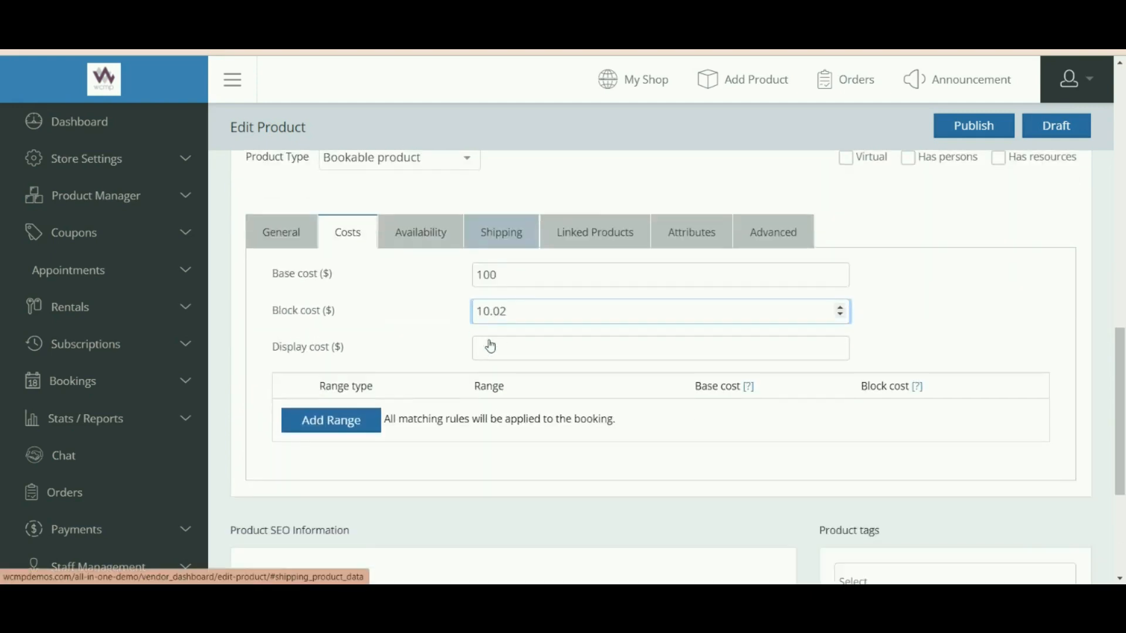
key(BackSpace)
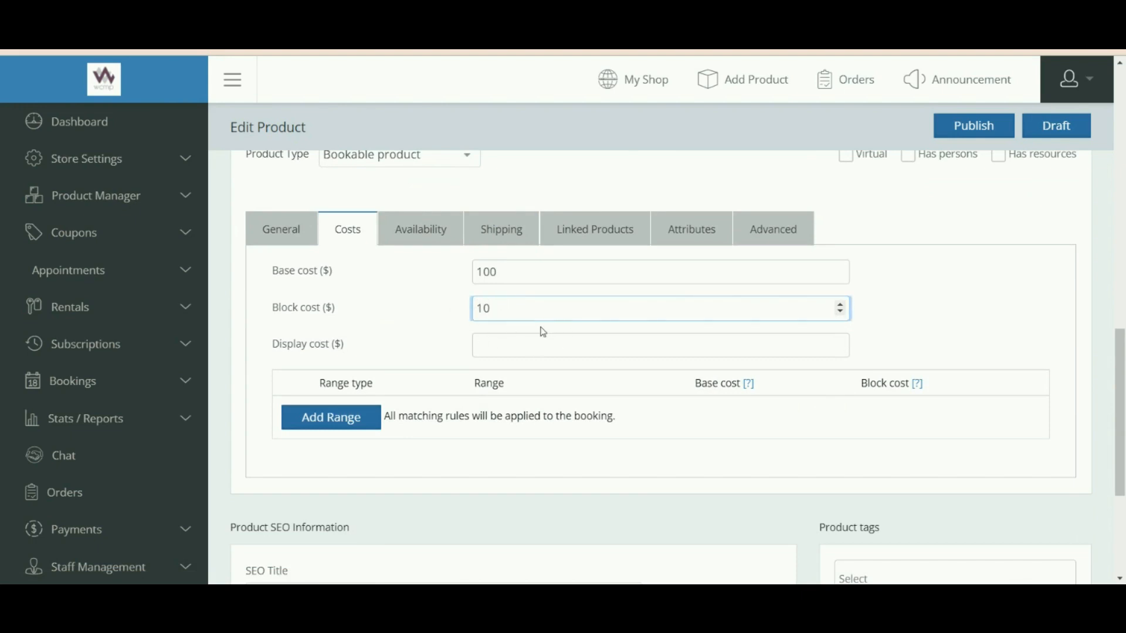
Enter a display cost of 100.
scroll(513, 328, down, 1)
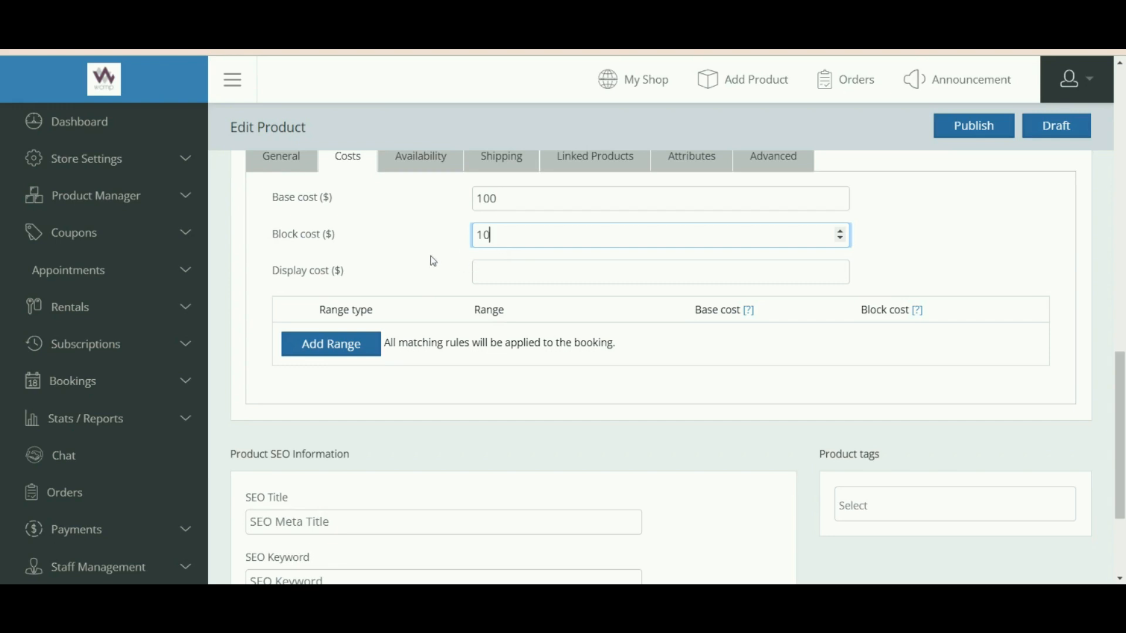
drag(296, 270, 350, 275)
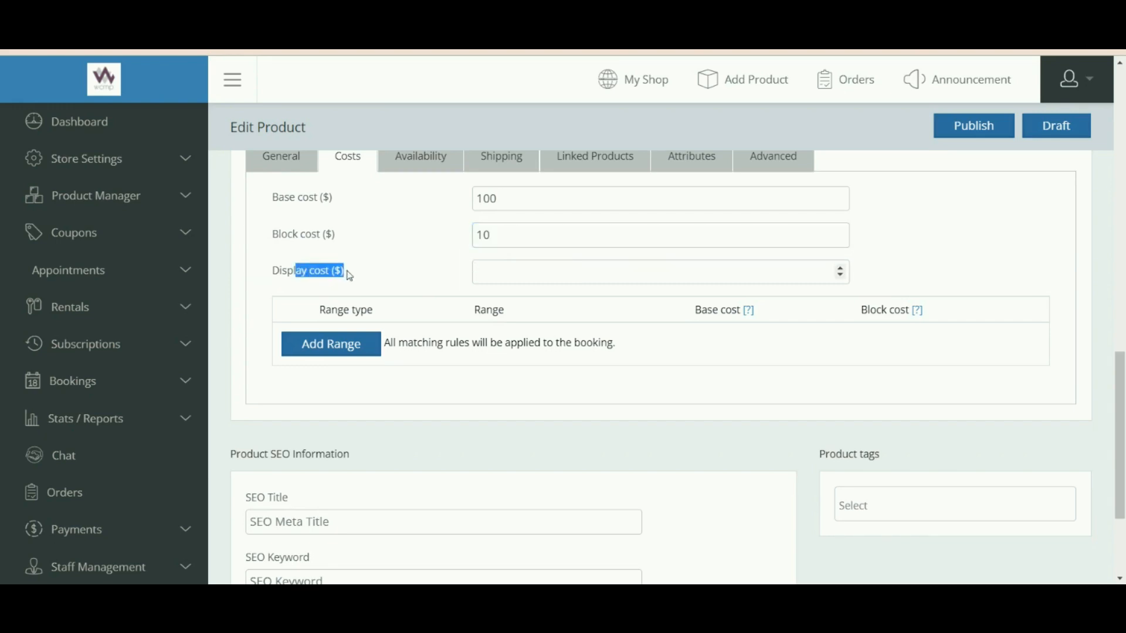
click(502, 284)
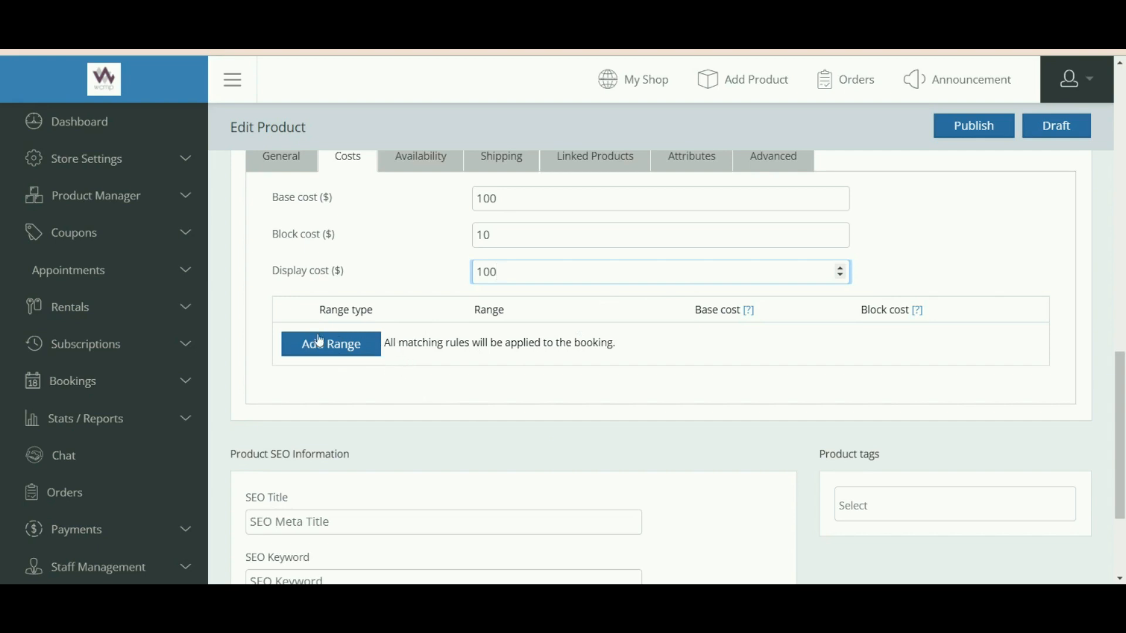
Add a cost range with range type Tuesday.
click(329, 351)
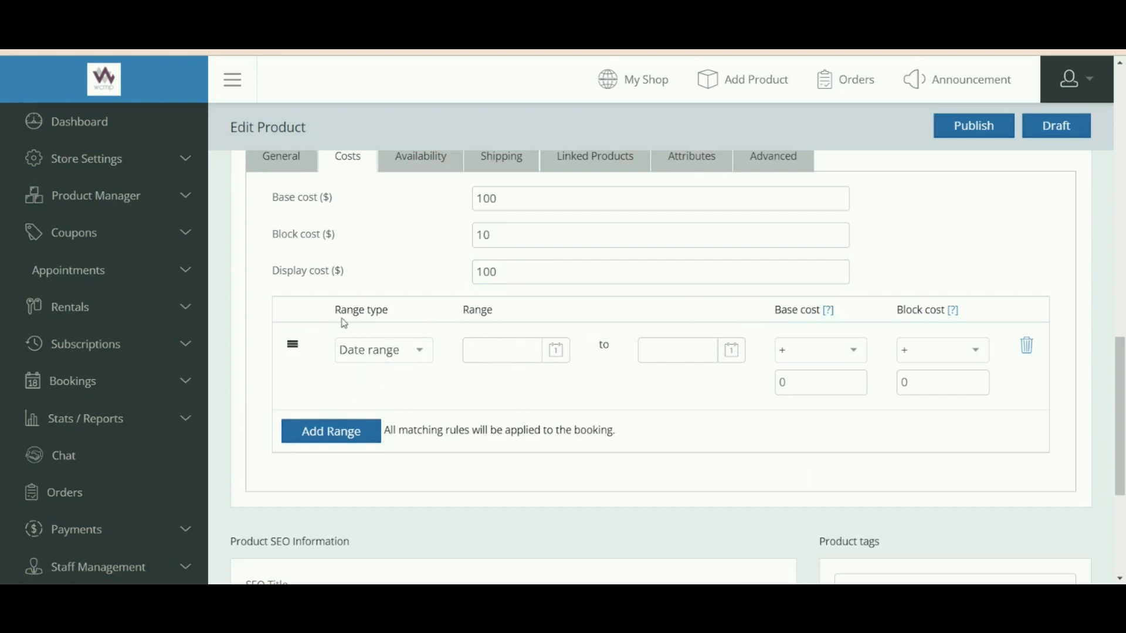
drag(342, 316, 383, 317)
click(386, 355)
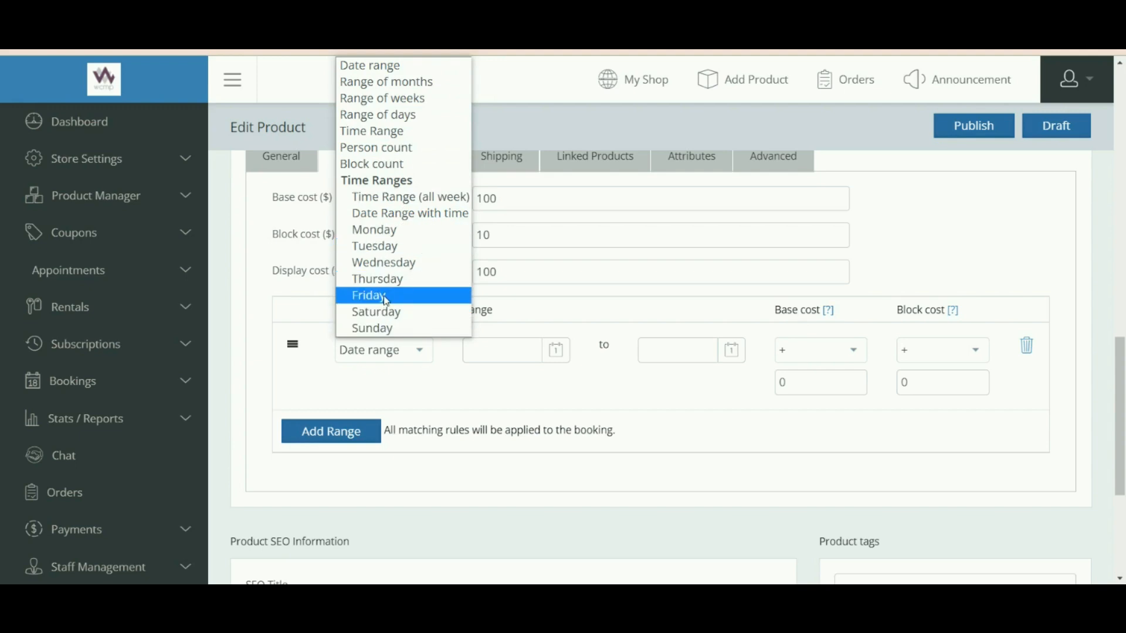
click(380, 247)
click(430, 308)
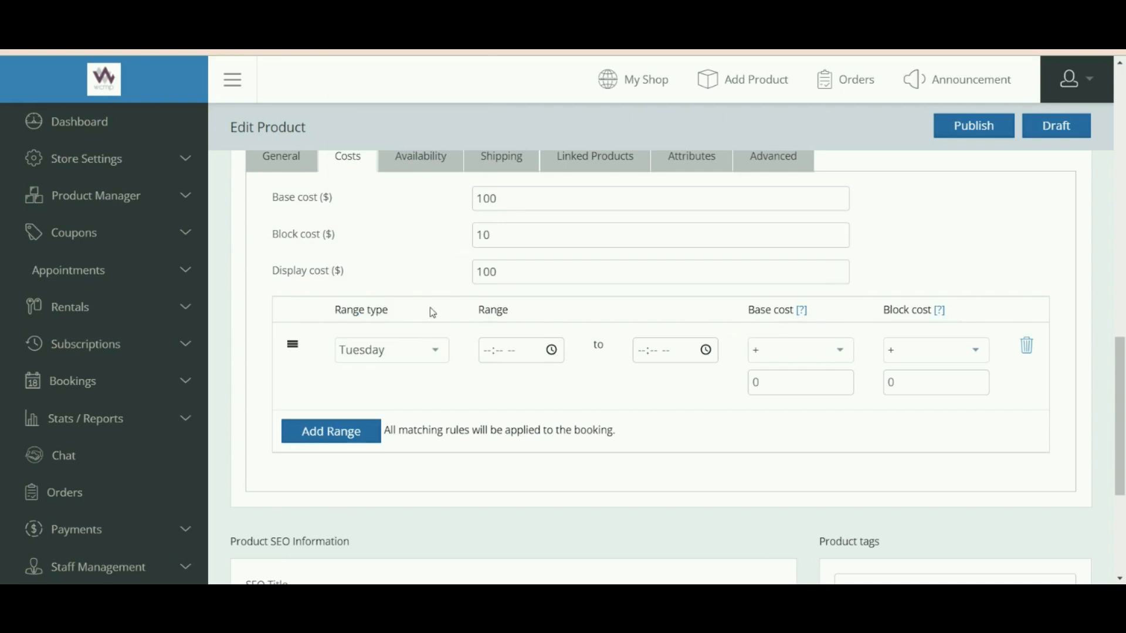
Set the Tuesday range to run from 05:13 PM to 07:13 PM.
drag(482, 306, 505, 310)
click(556, 351)
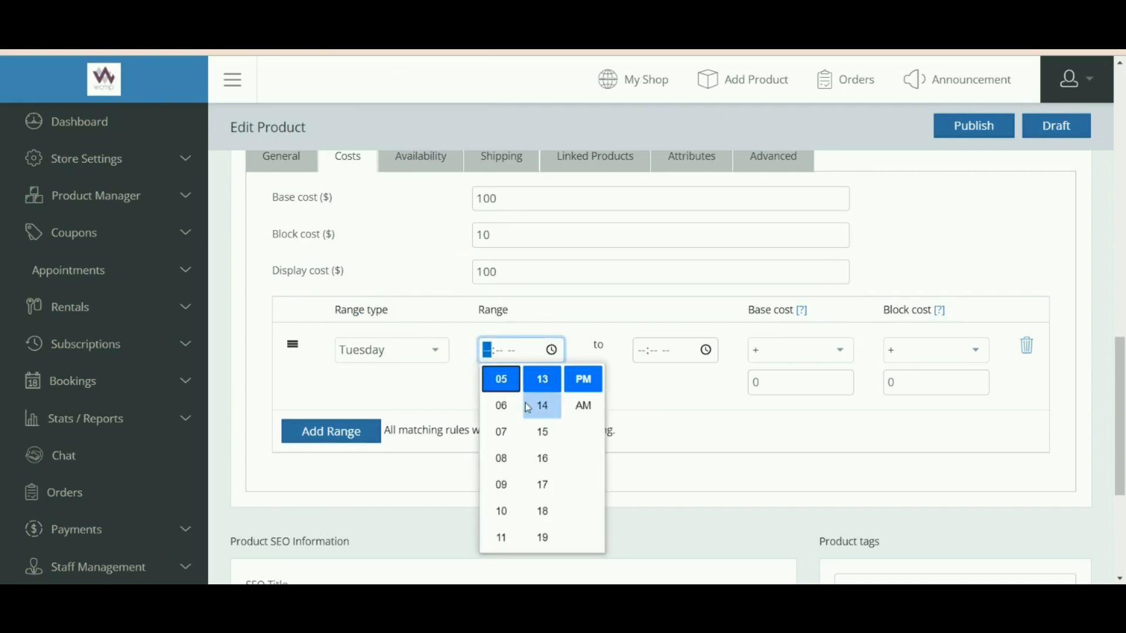
click(508, 384)
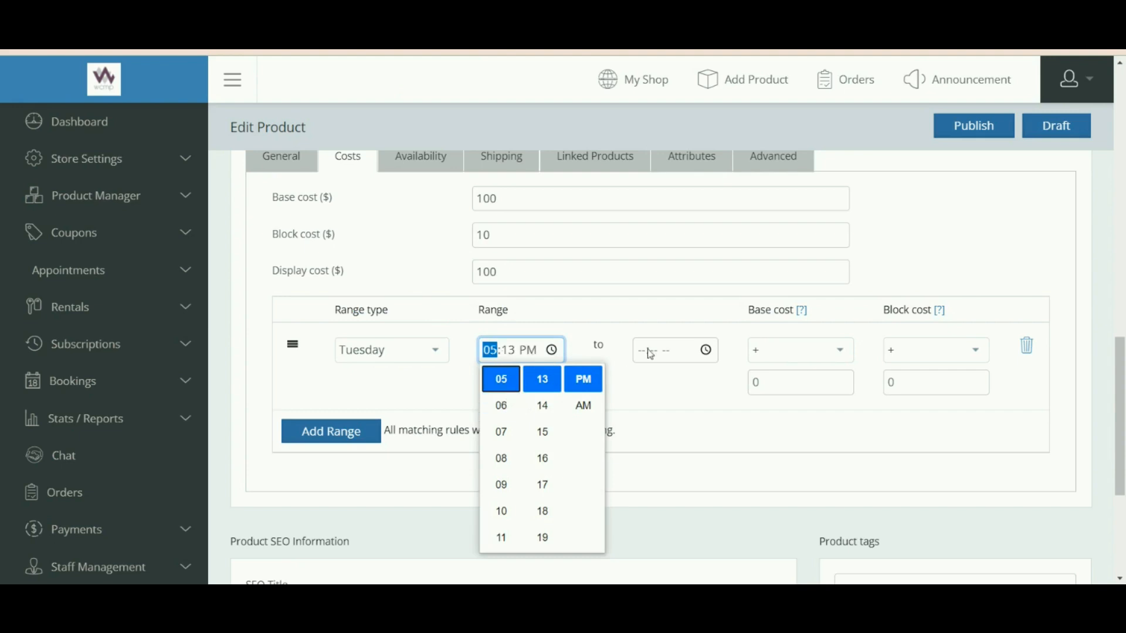
click(709, 355)
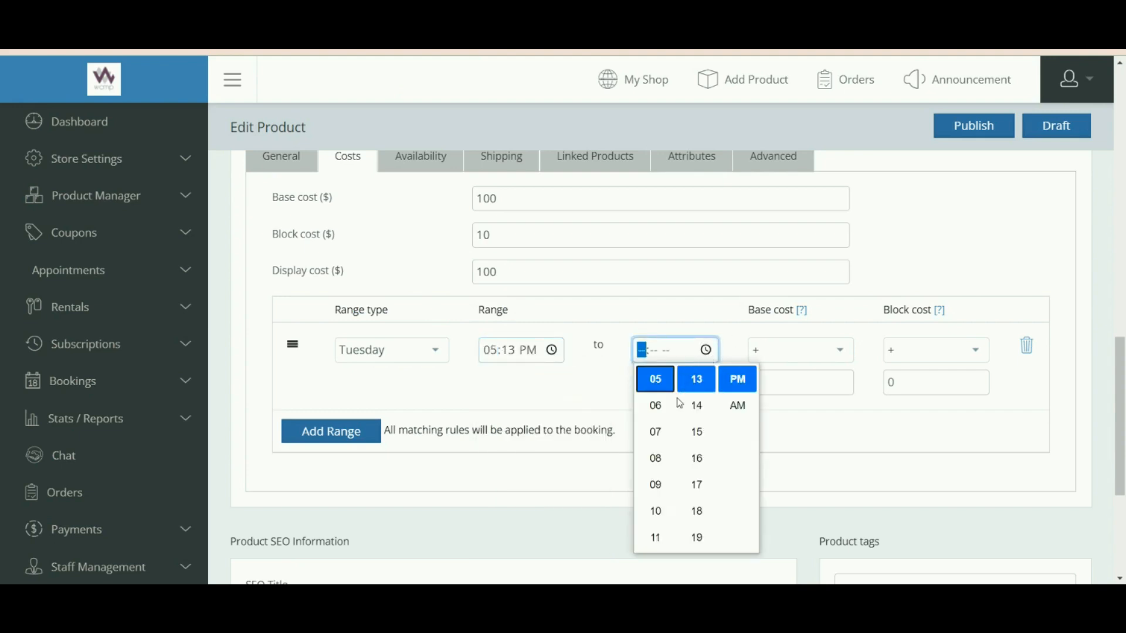
click(655, 434)
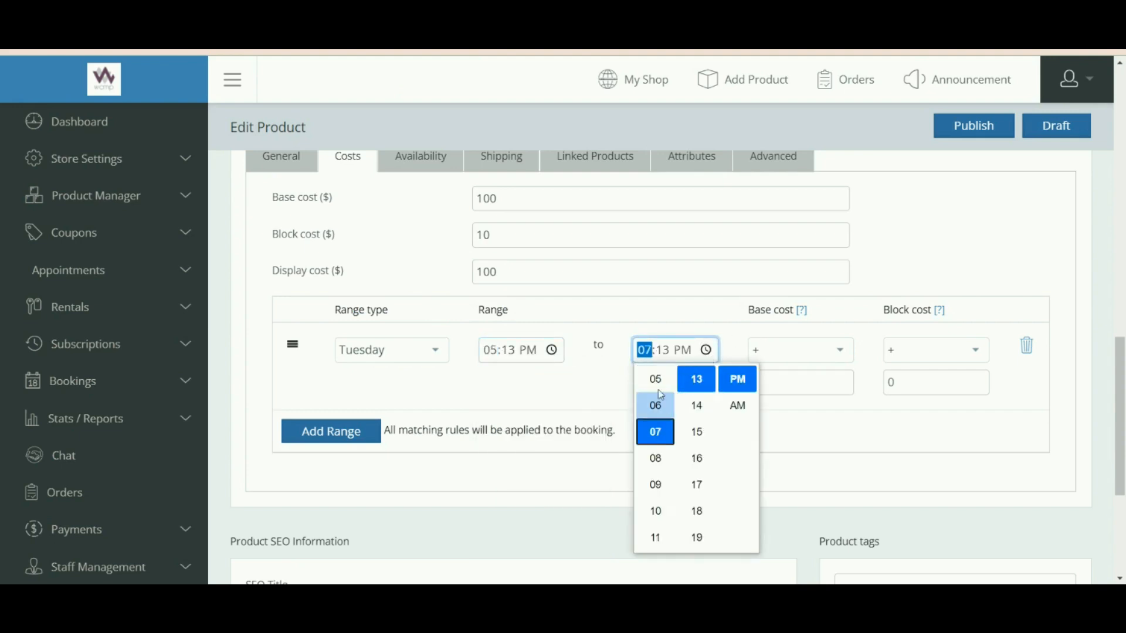
click(629, 322)
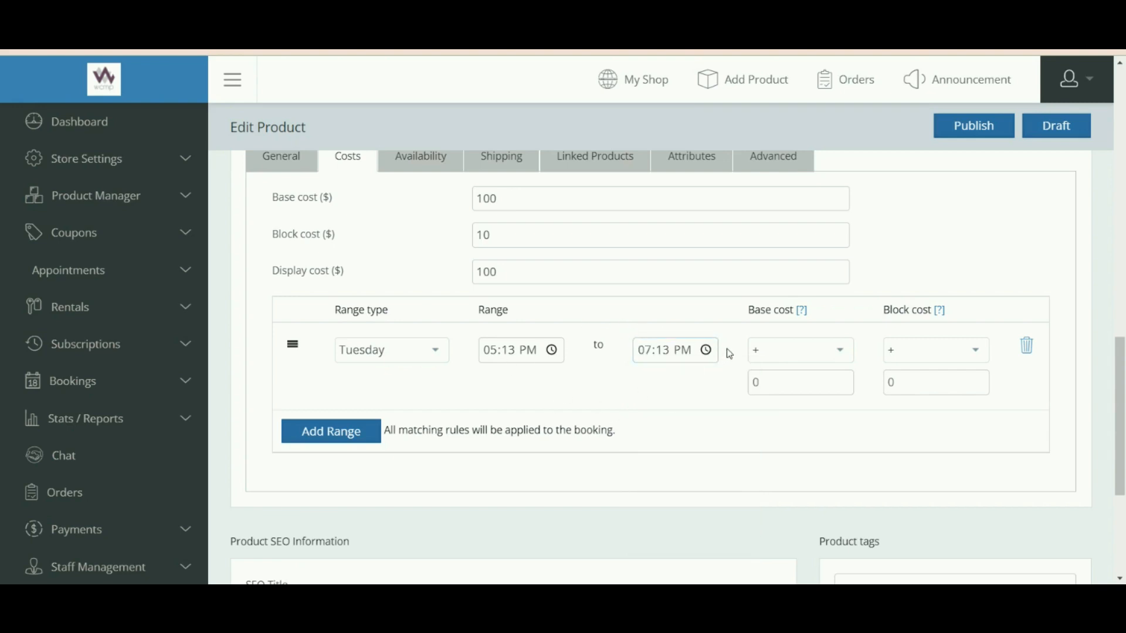
click(760, 359)
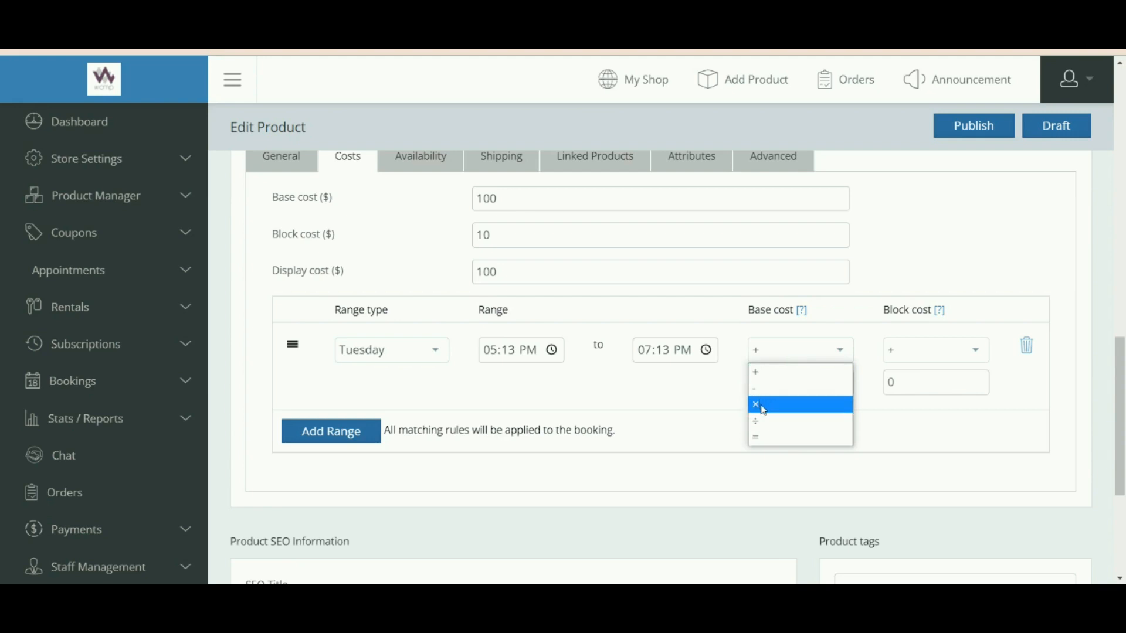
Make the Tuesday range add + 5 to the base cost.
click(716, 383)
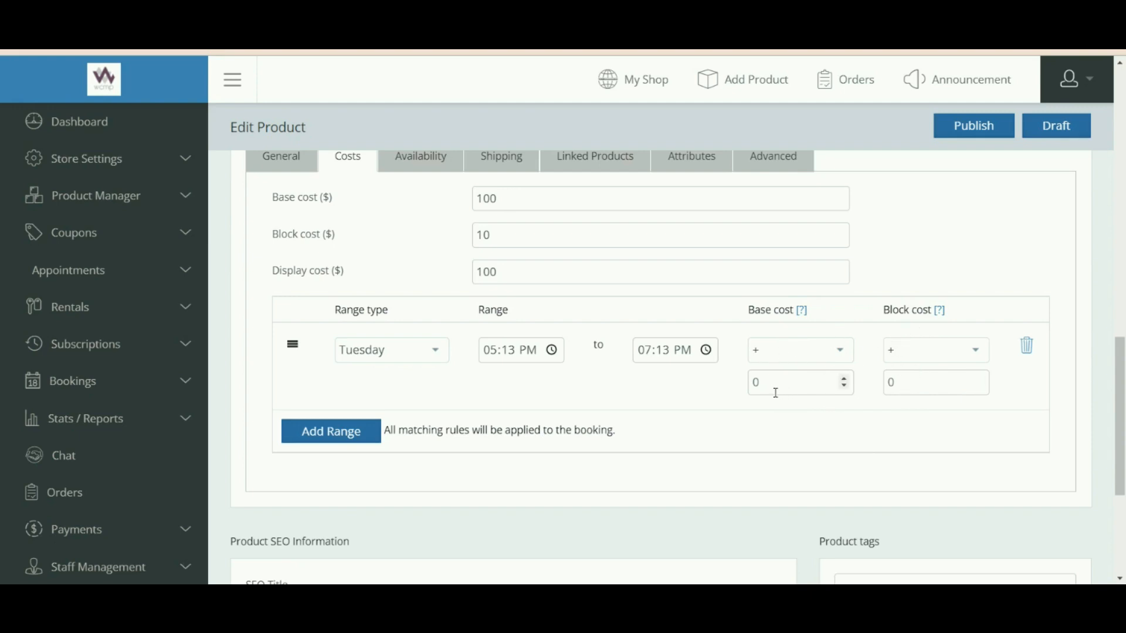
drag(762, 309, 792, 323)
scroll(785, 348, down, 1)
scroll(784, 350, up, 1)
click(774, 379)
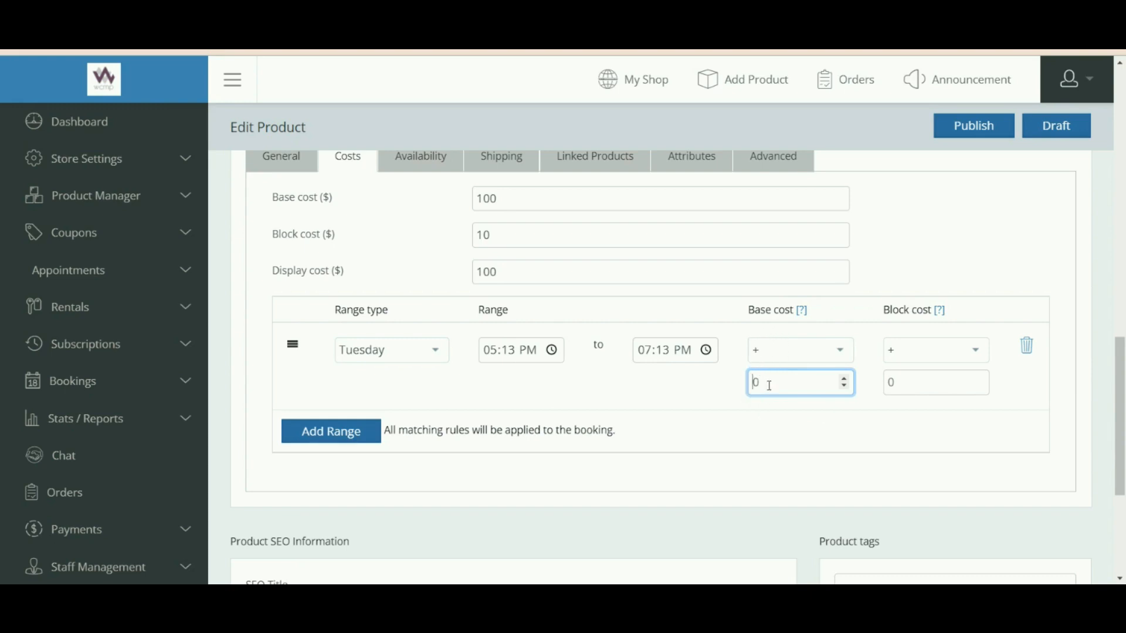
click(716, 417)
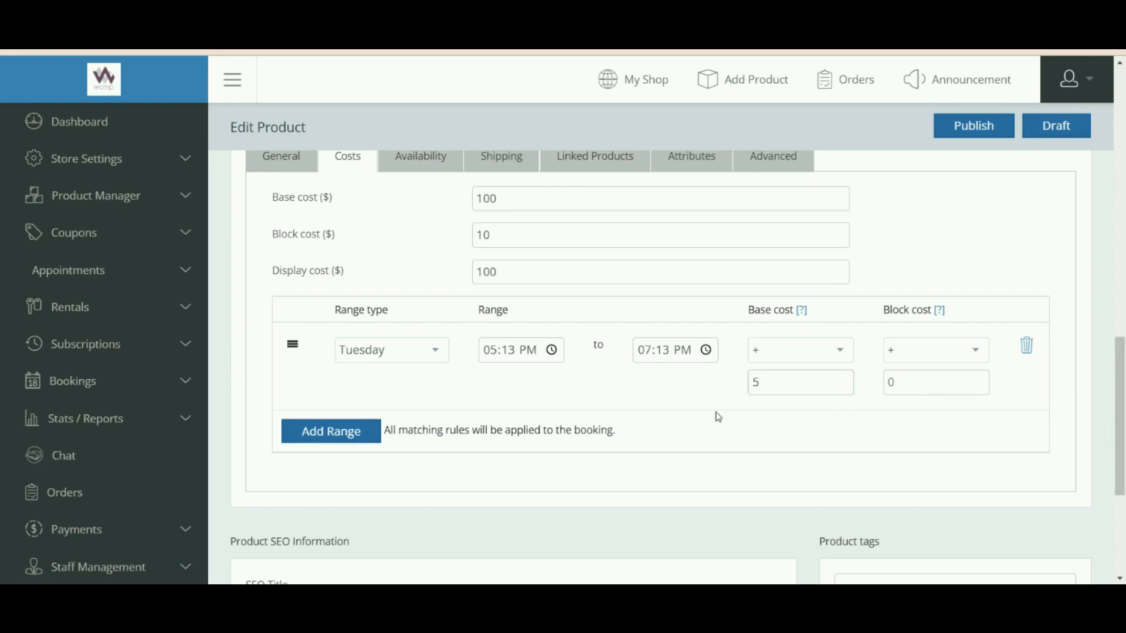
Leave the range's block cost operator at + with value 0.
scroll(786, 406, down, 1)
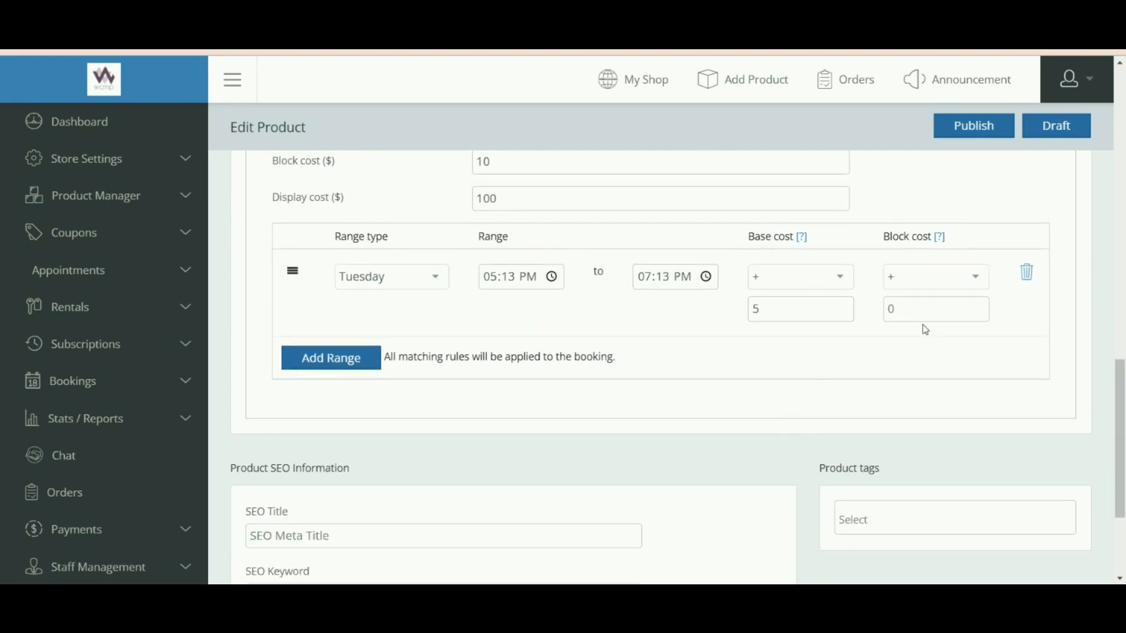
drag(901, 241, 950, 249)
click(956, 275)
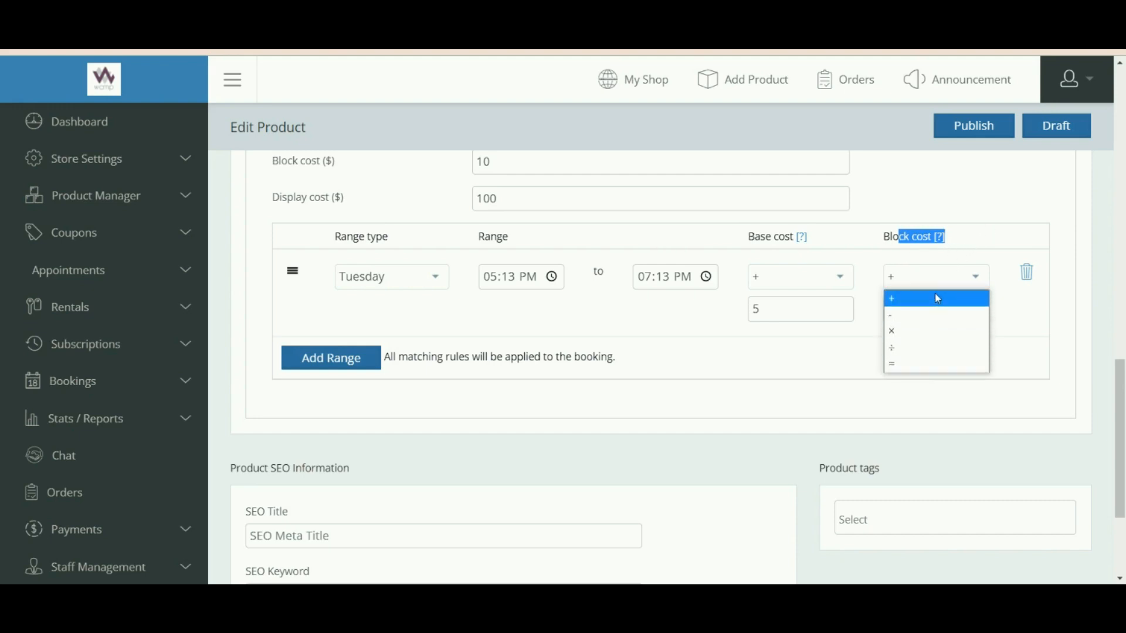
click(1001, 235)
click(1001, 234)
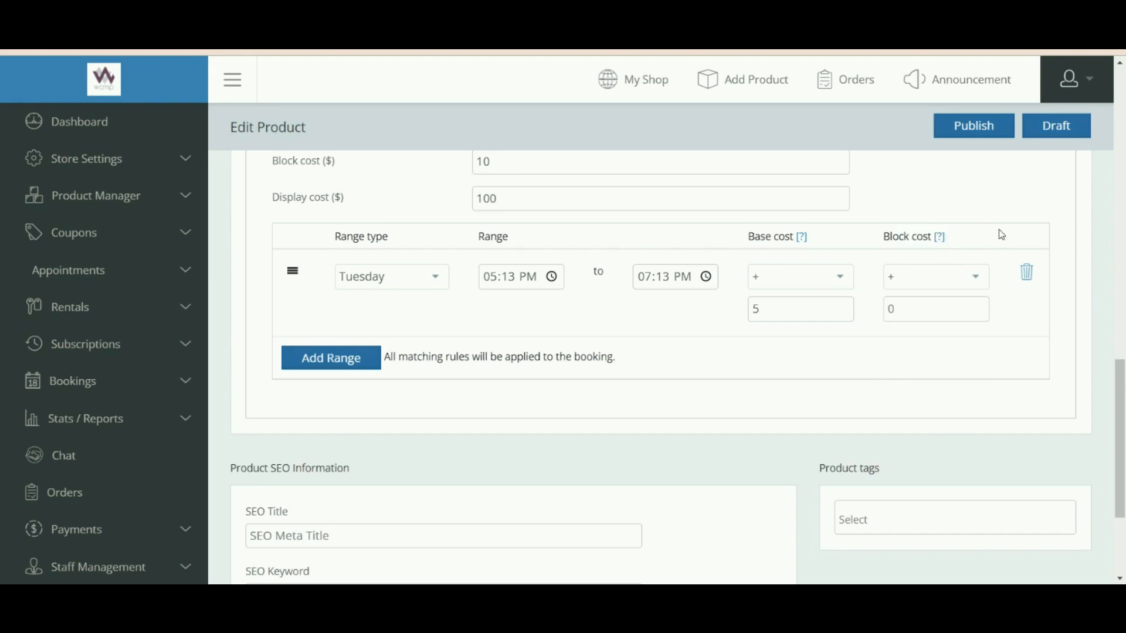
scroll(572, 320, up, 3)
scroll(573, 320, up, 1)
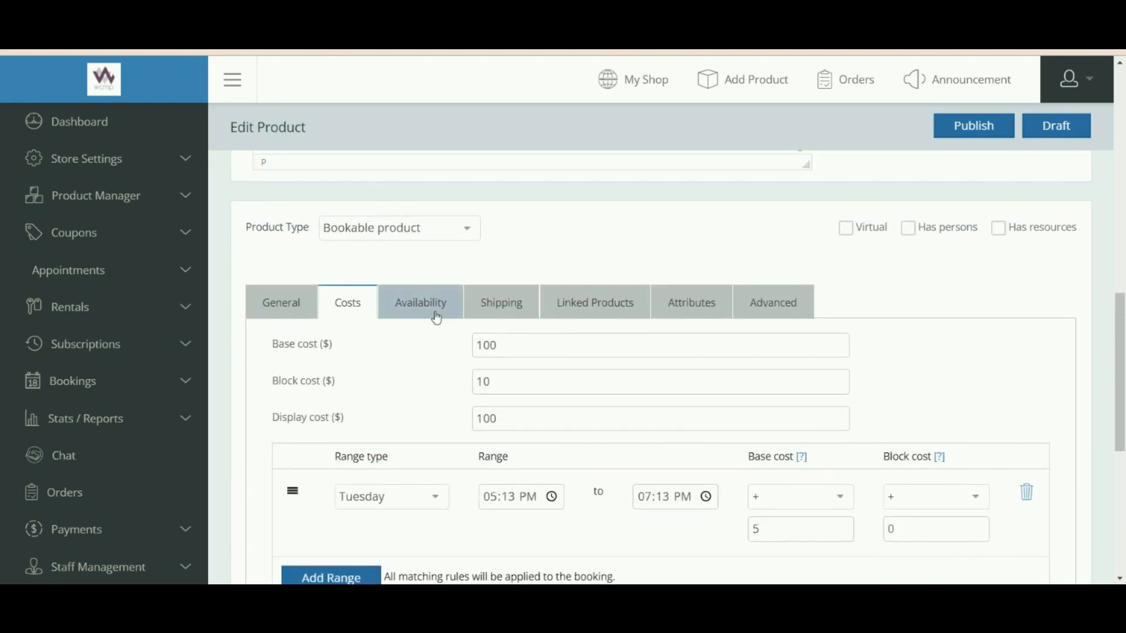
On the Availability settings, change Max bookings per block from 1 to 10.
click(434, 317)
scroll(405, 410, down, 4)
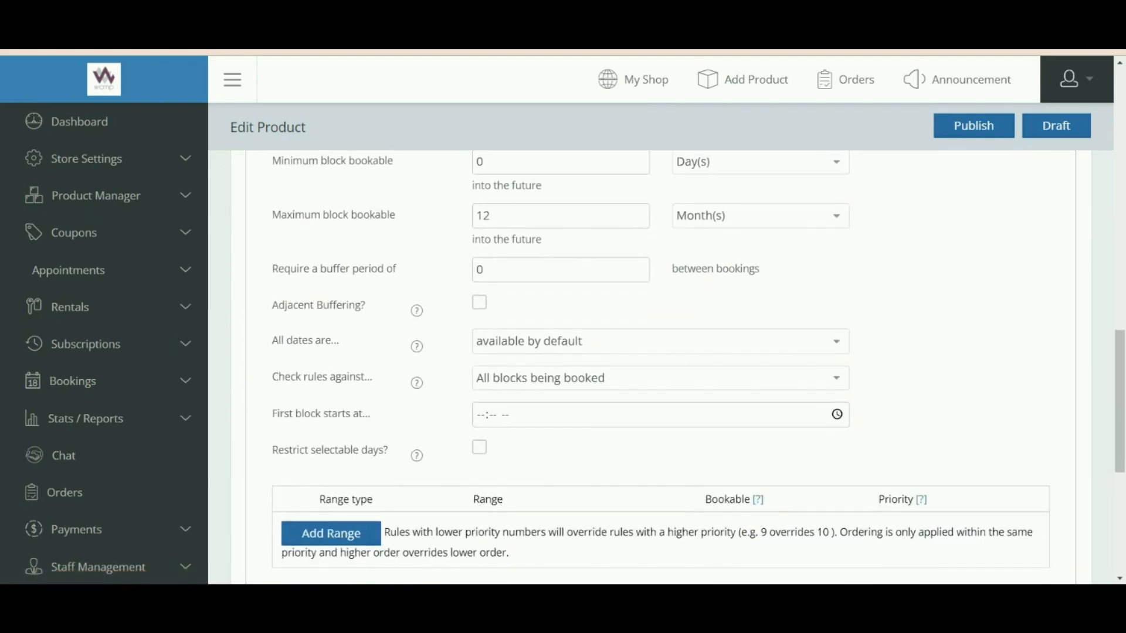
scroll(593, 475, up, 1)
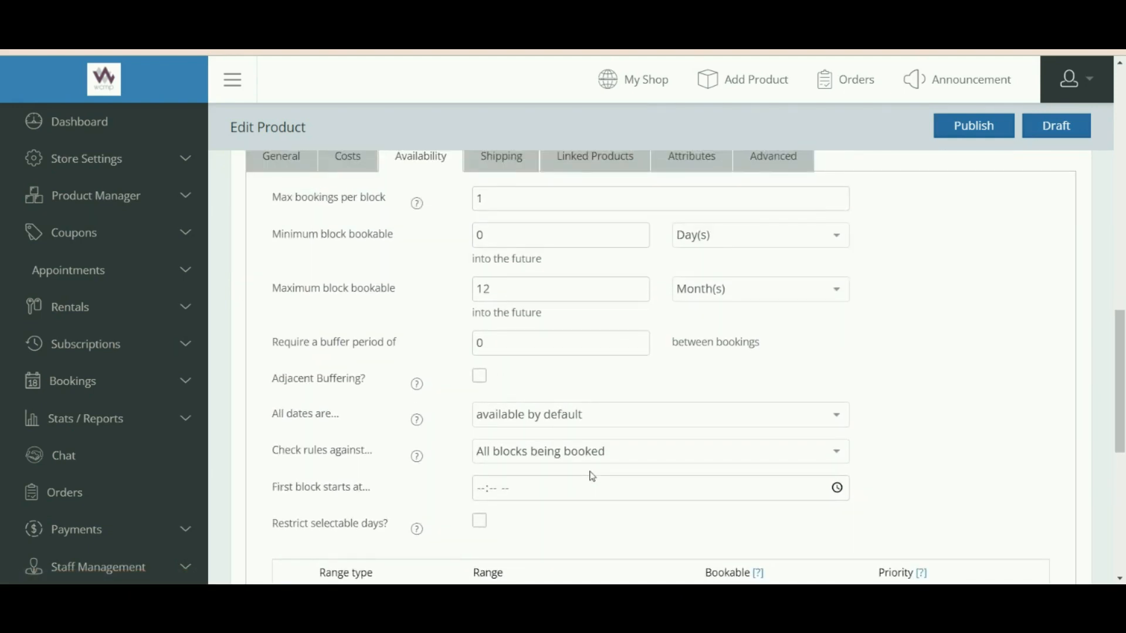
scroll(593, 472, up, 2)
scroll(605, 481, down, 2)
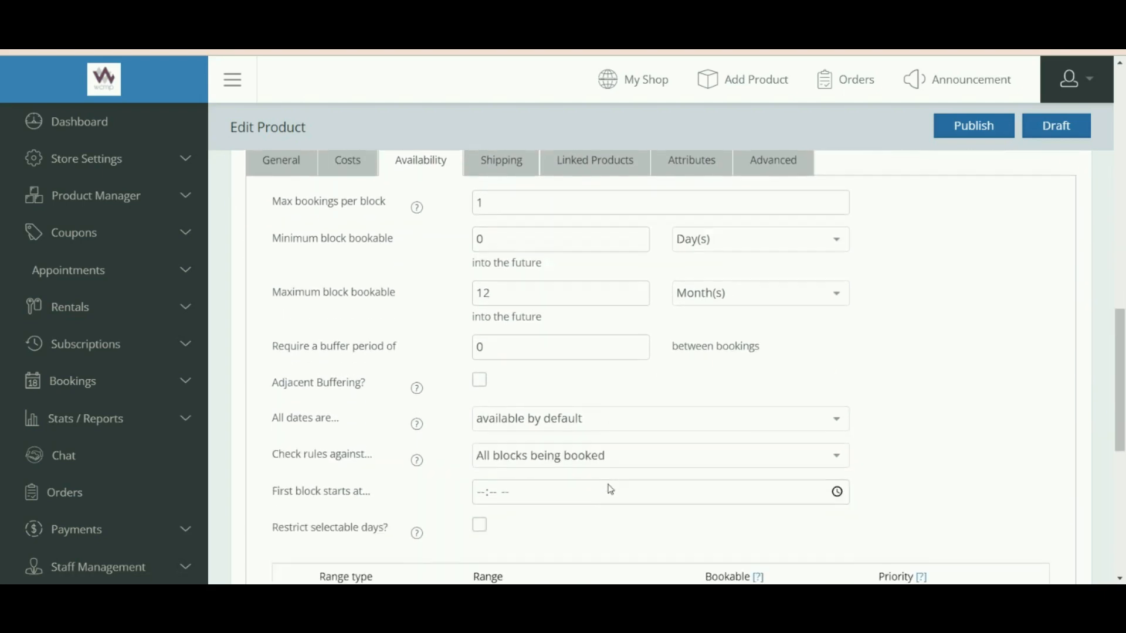
scroll(610, 489, up, 1)
scroll(431, 329, down, 1)
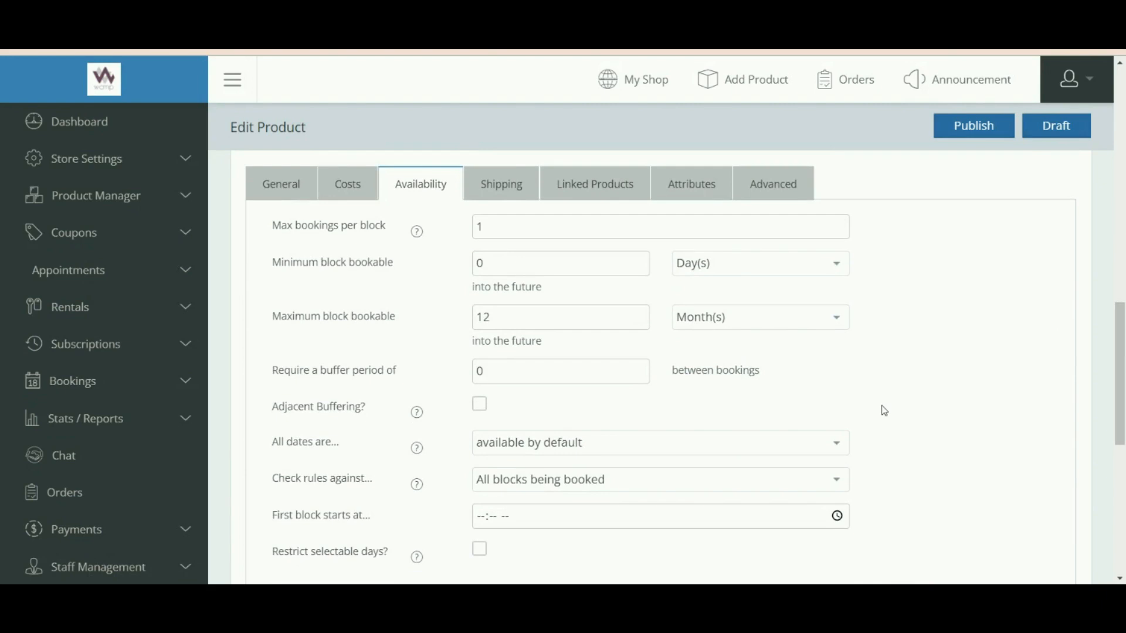
drag(314, 227, 380, 234)
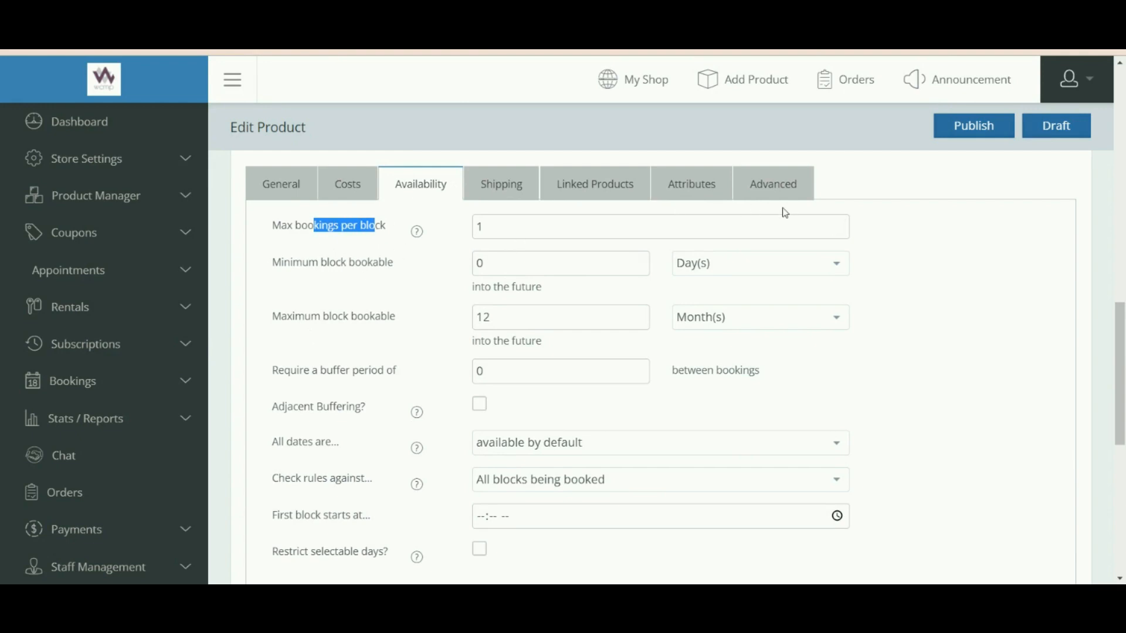
click(493, 224)
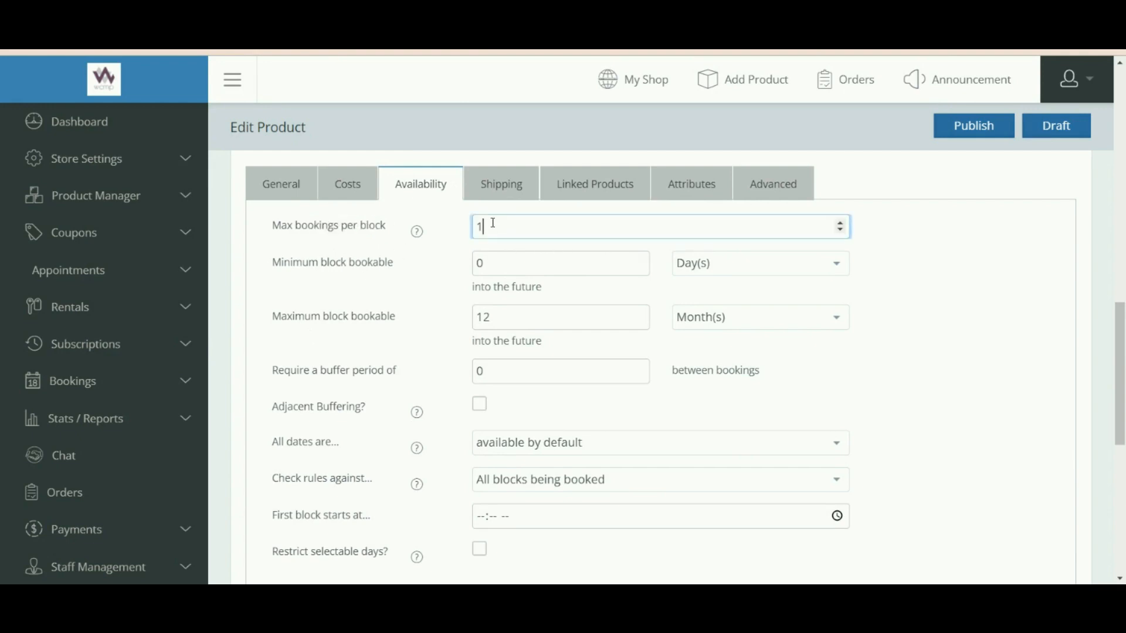
drag(483, 227, 473, 234)
click(466, 223)
key(BackSpace)
text(10)
click(938, 240)
Check the minimum and maximum block bookable fields, keeping 12 Month(s) ahead.
scroll(418, 234, down, 1)
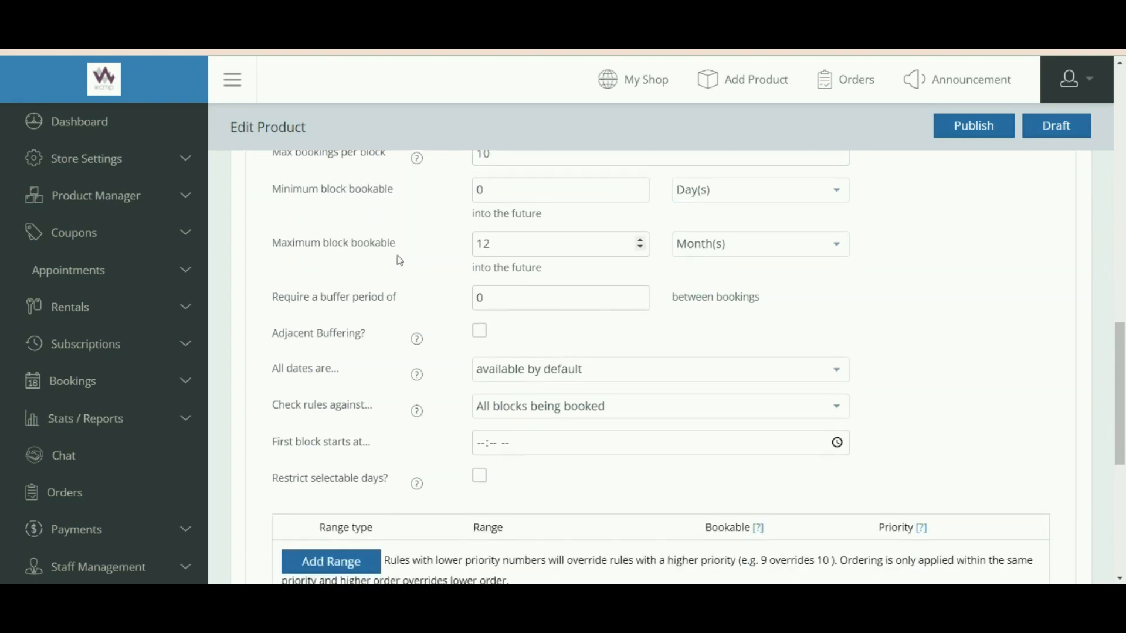
scroll(397, 259, up, 1)
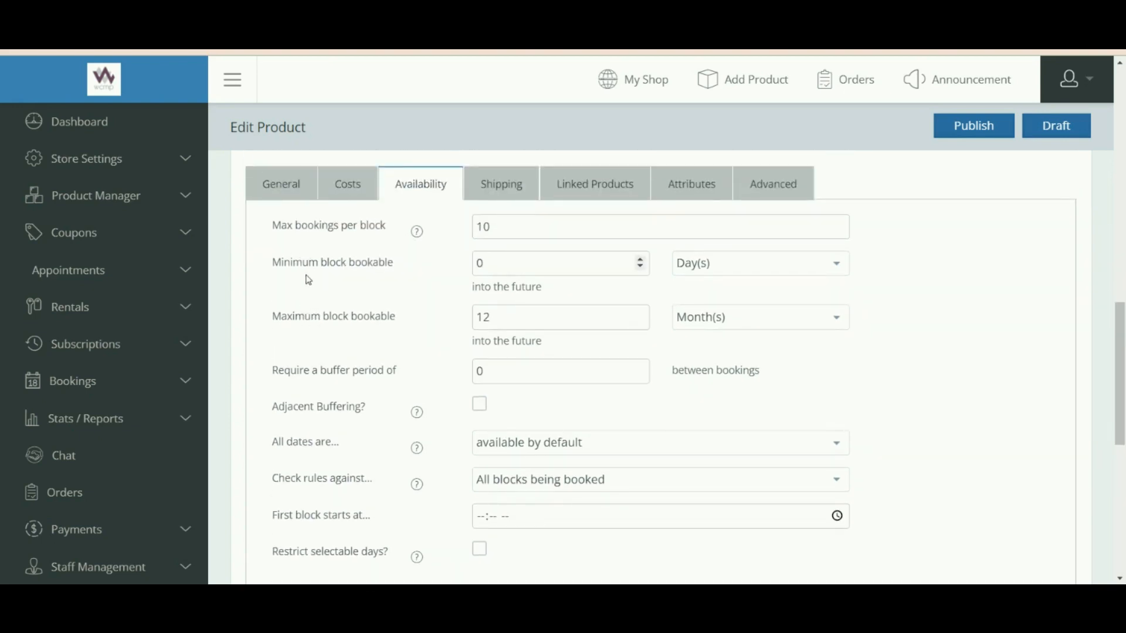
click(480, 266)
double_click(498, 324)
key(shift+Tab)
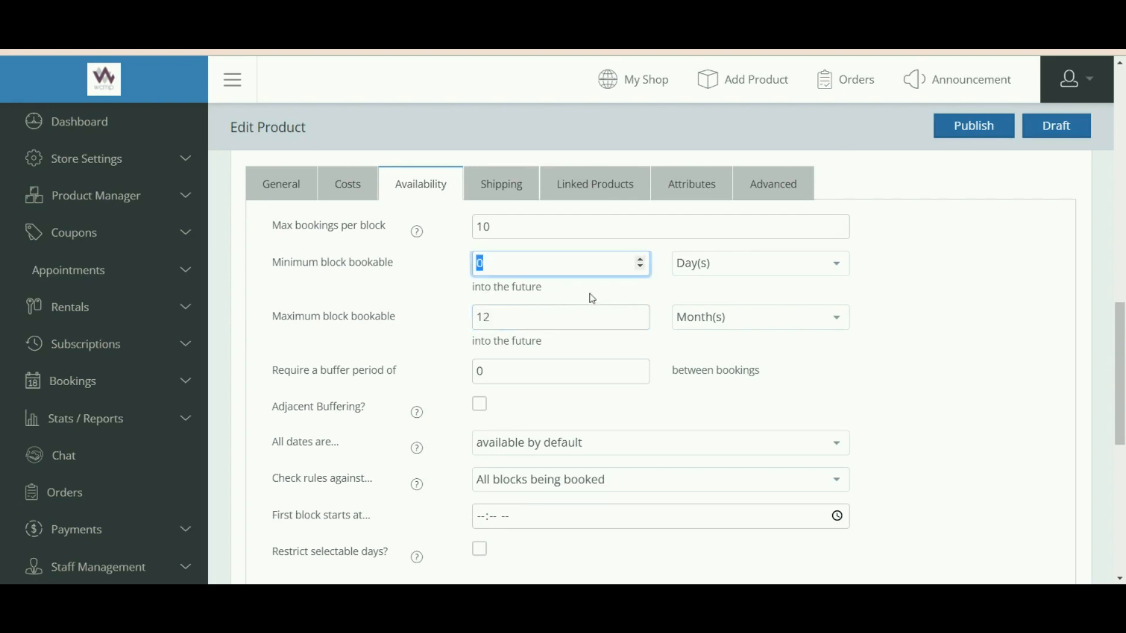
scroll(470, 321, down, 1)
scroll(471, 322, up, 1)
click(506, 266)
click(718, 321)
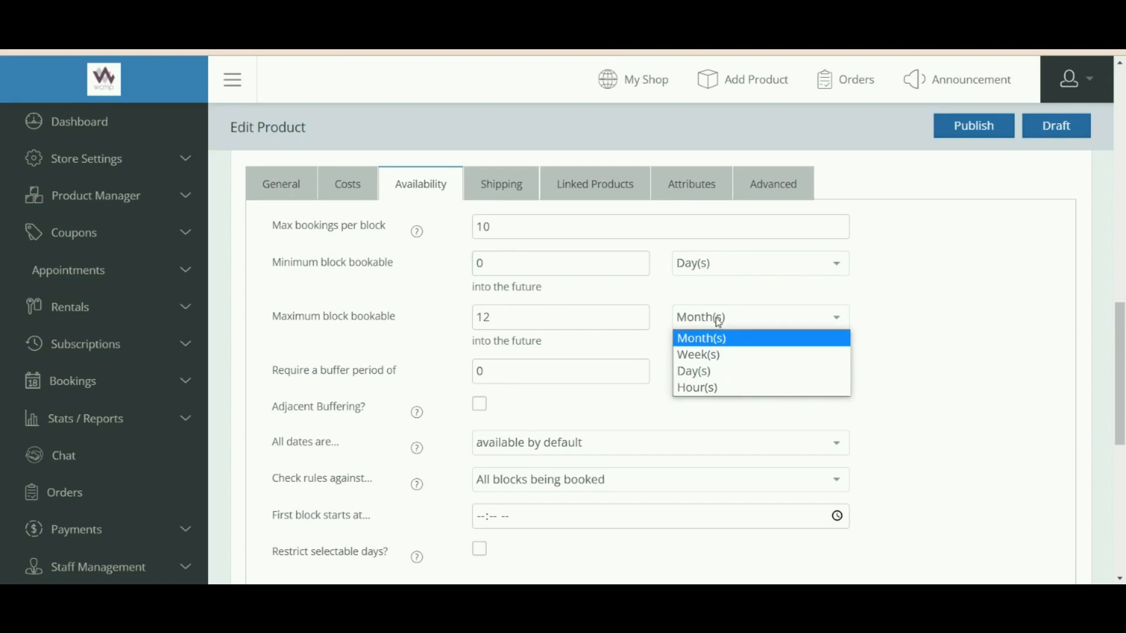
click(1026, 339)
drag(1124, 364, 1124, 403)
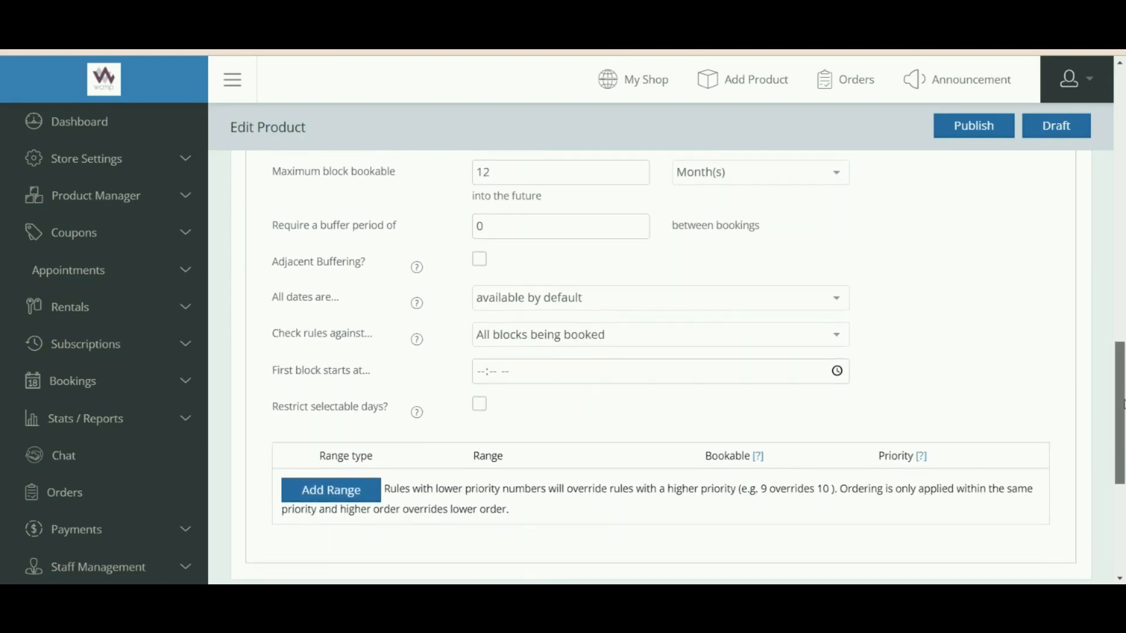
drag(320, 226, 399, 227)
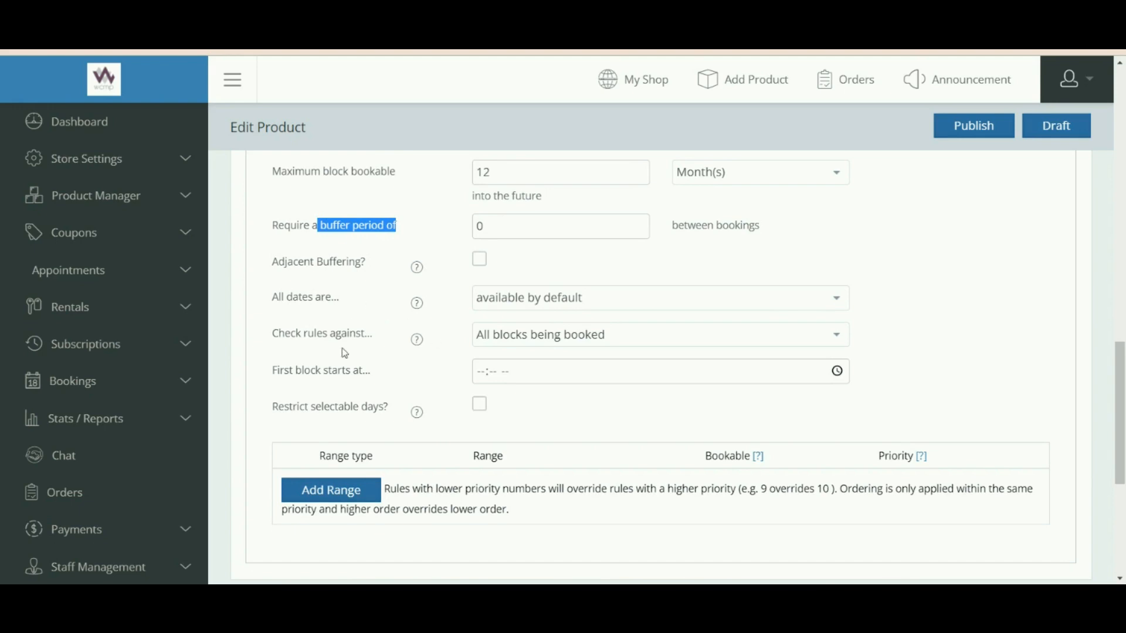
Set the buffer period to 1 and turn on Adjacent Buffering.
scroll(697, 384, up, 3)
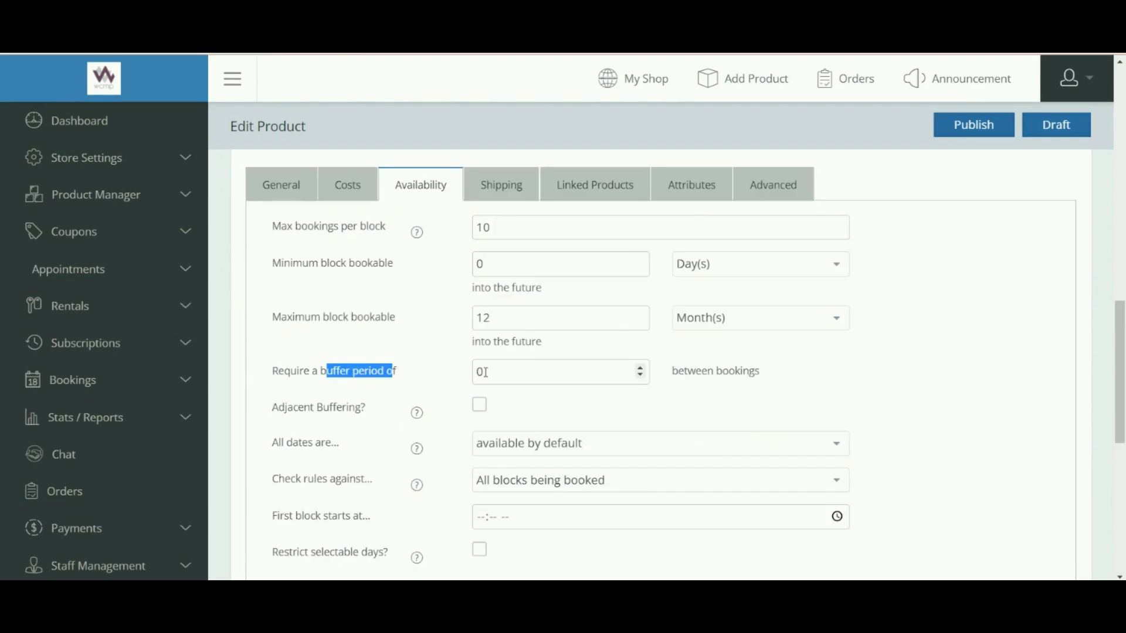
drag(485, 371, 473, 378)
key(BackSpace)
text(1)
scroll(1115, 346, down, 3)
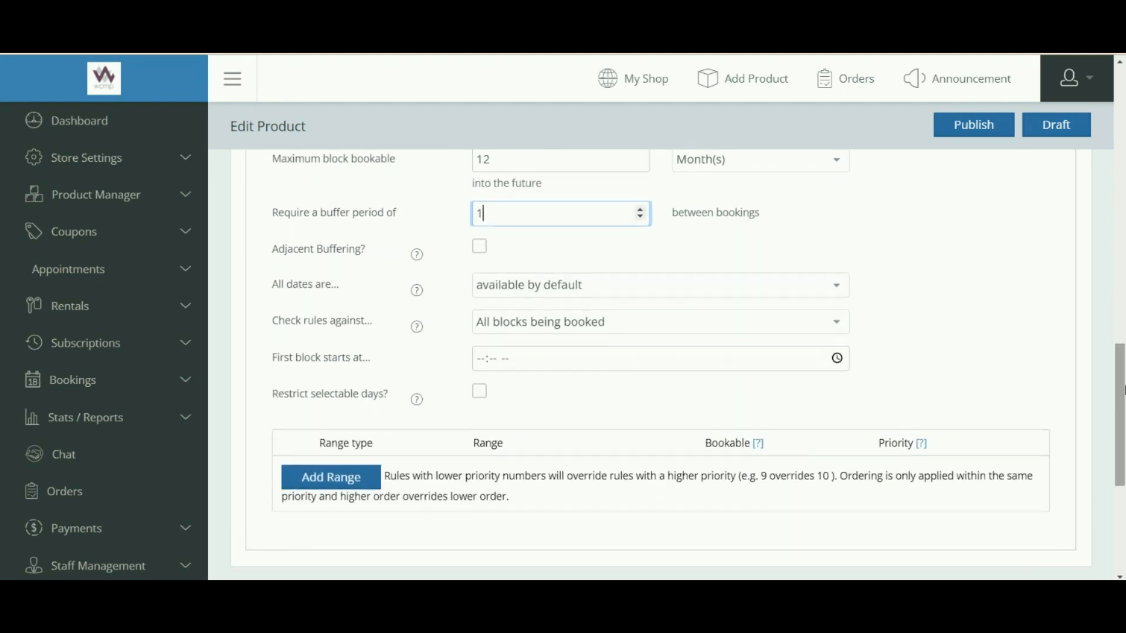
drag(302, 258, 372, 259)
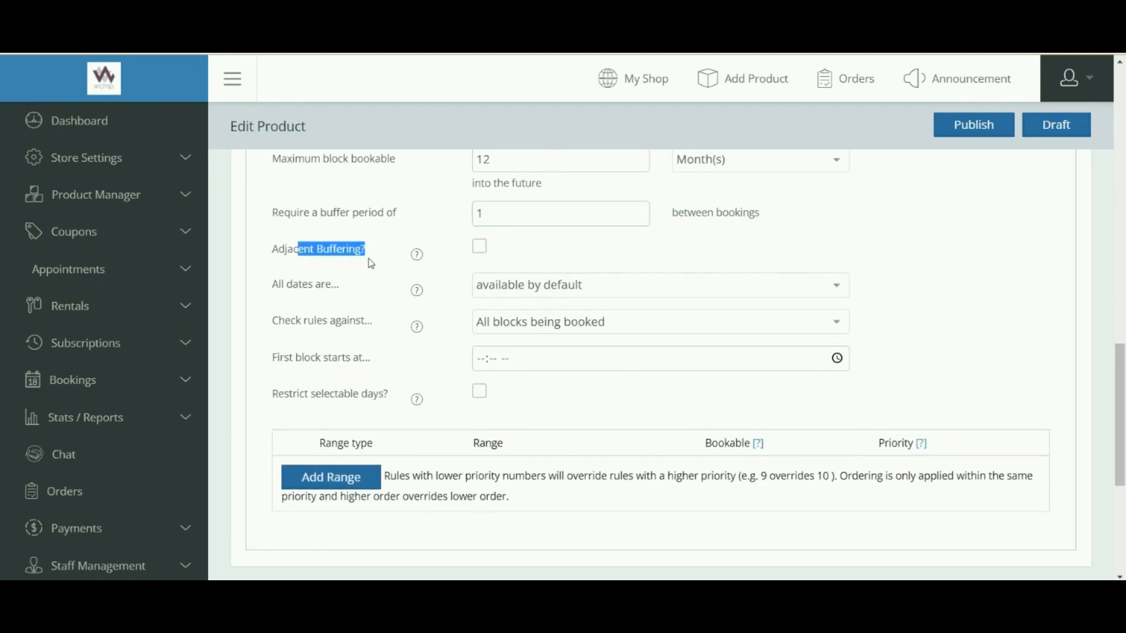
mouse_move(423, 265)
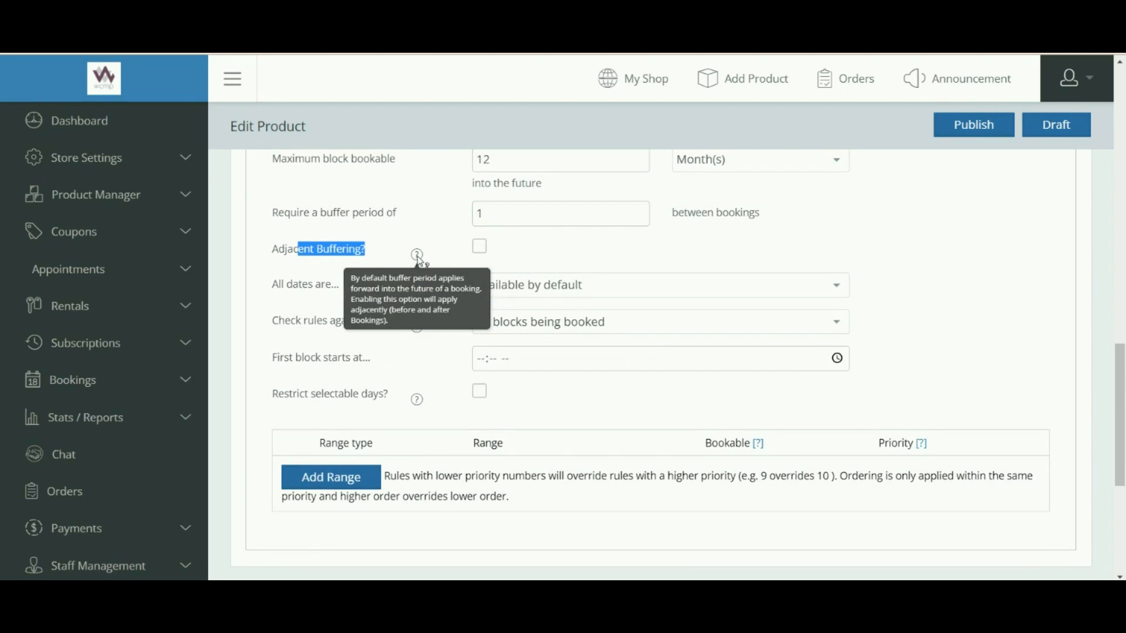
click(479, 247)
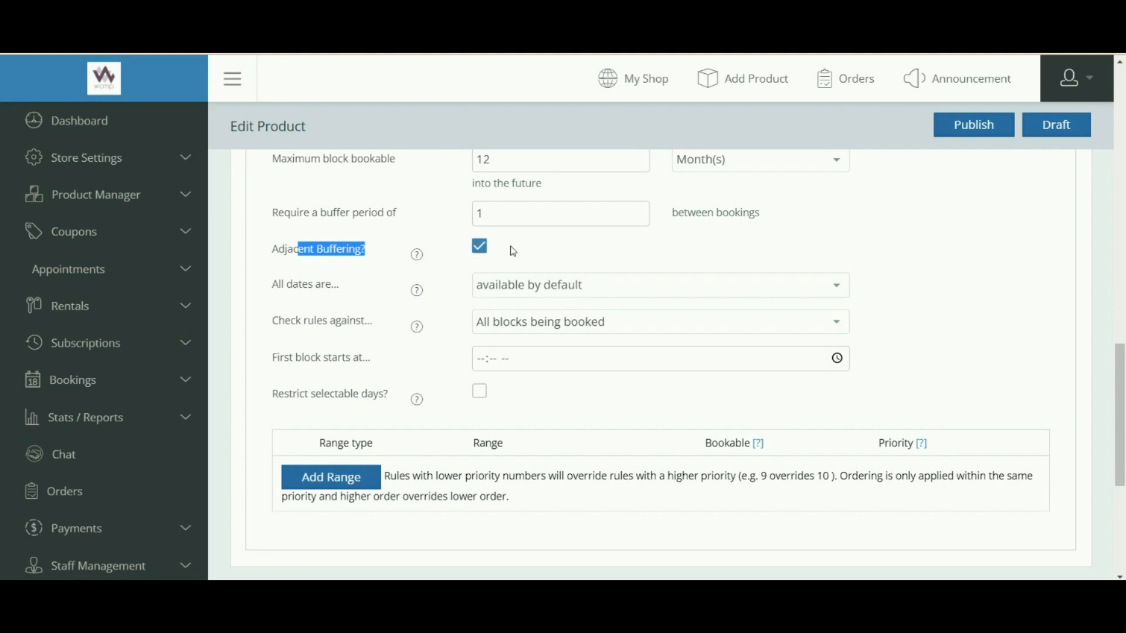
Set 'All dates are' to not-available by default.
drag(281, 286, 329, 295)
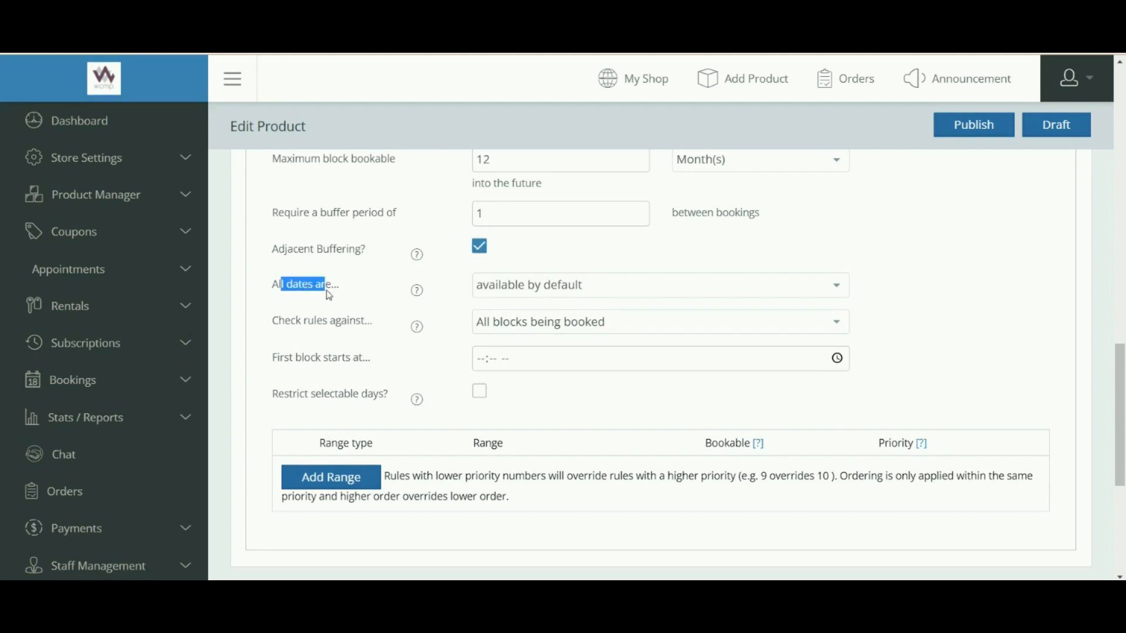
click(519, 287)
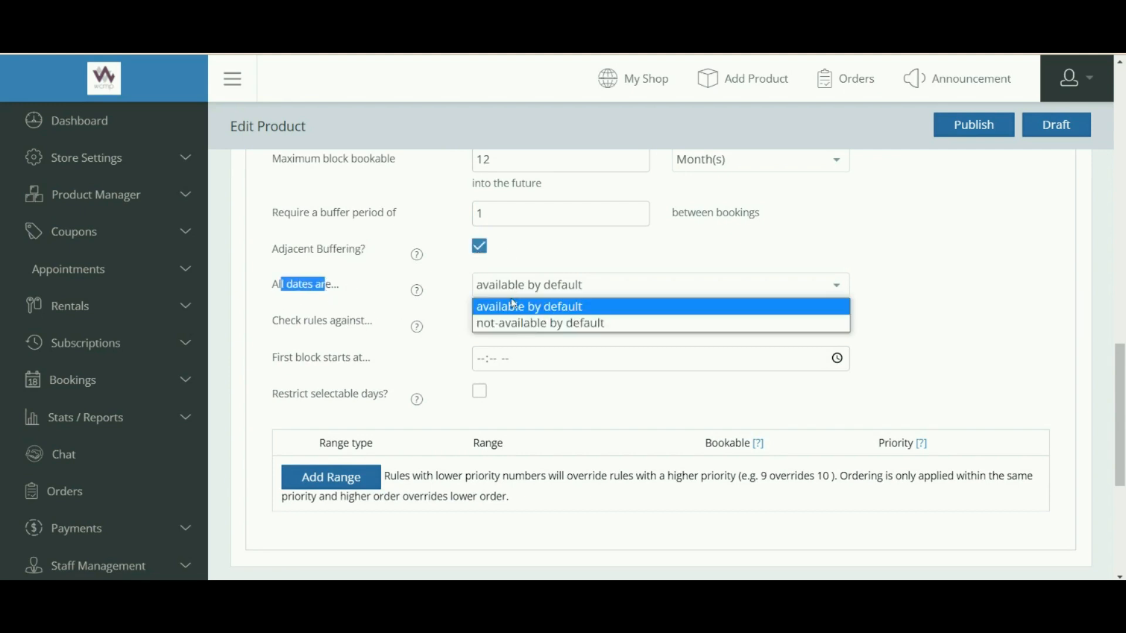
click(513, 306)
click(610, 264)
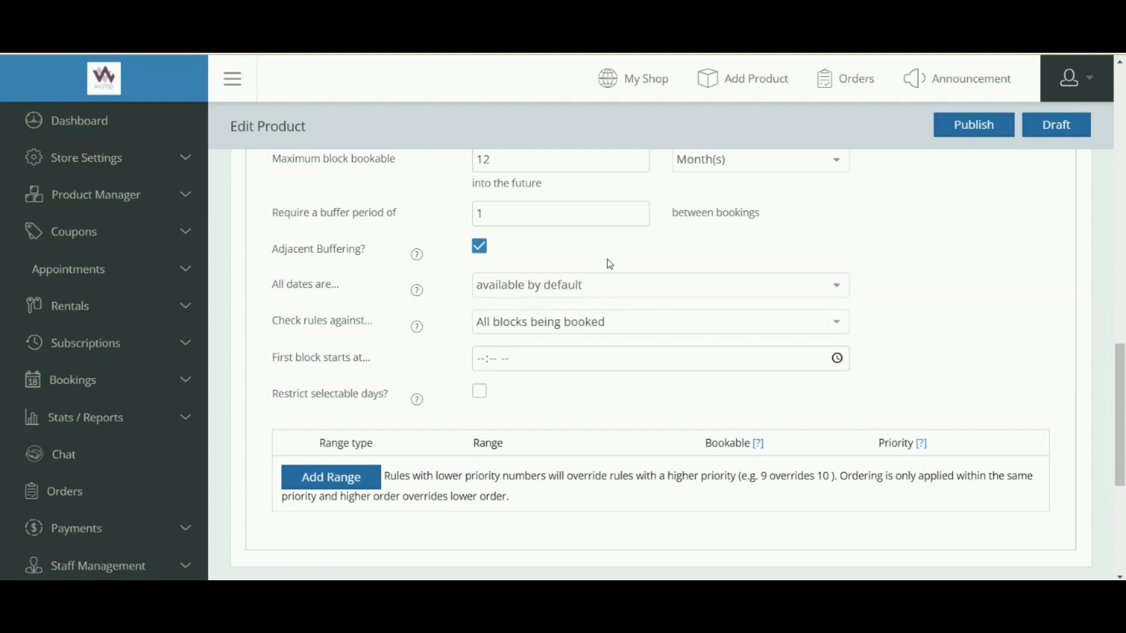
click(572, 295)
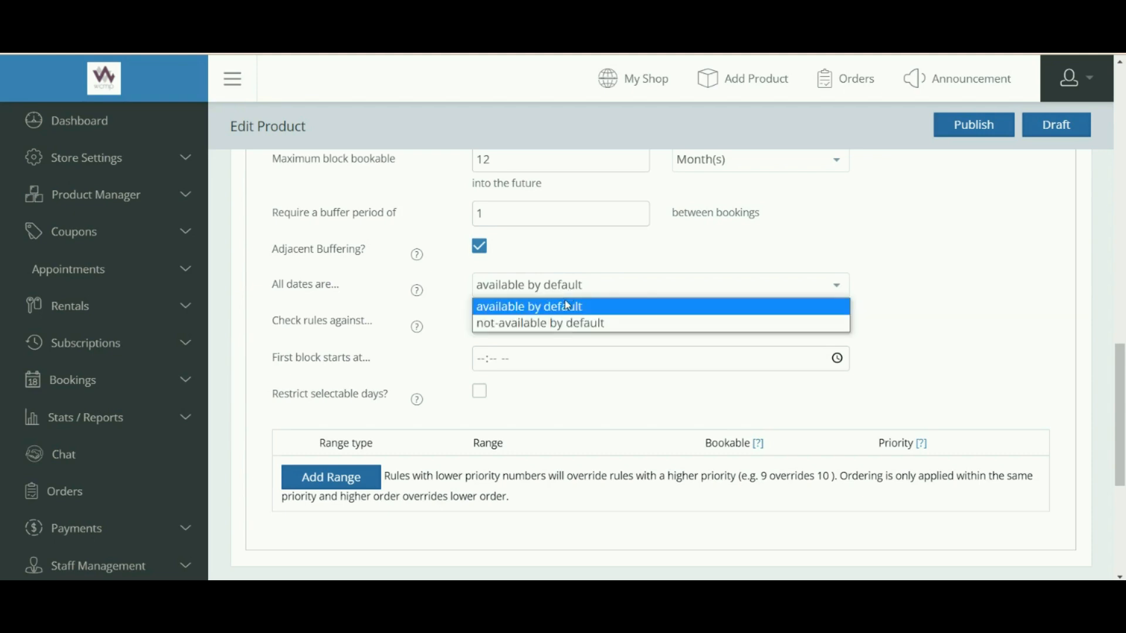
click(559, 325)
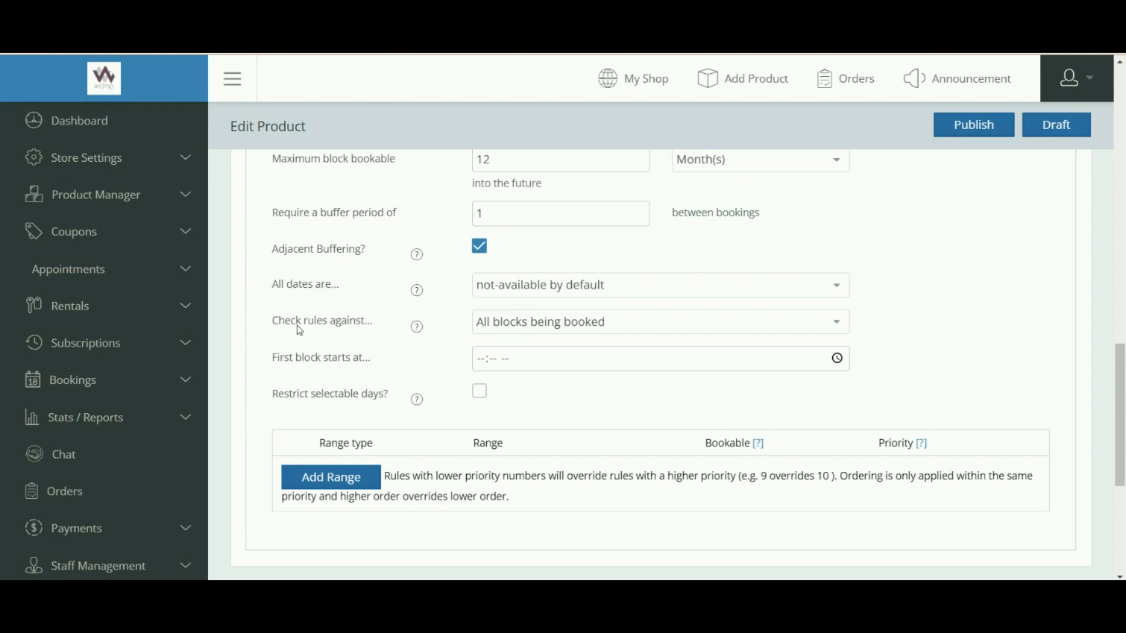
Set 'Check rules against' to 'The starting block only'.
drag(298, 326, 362, 315)
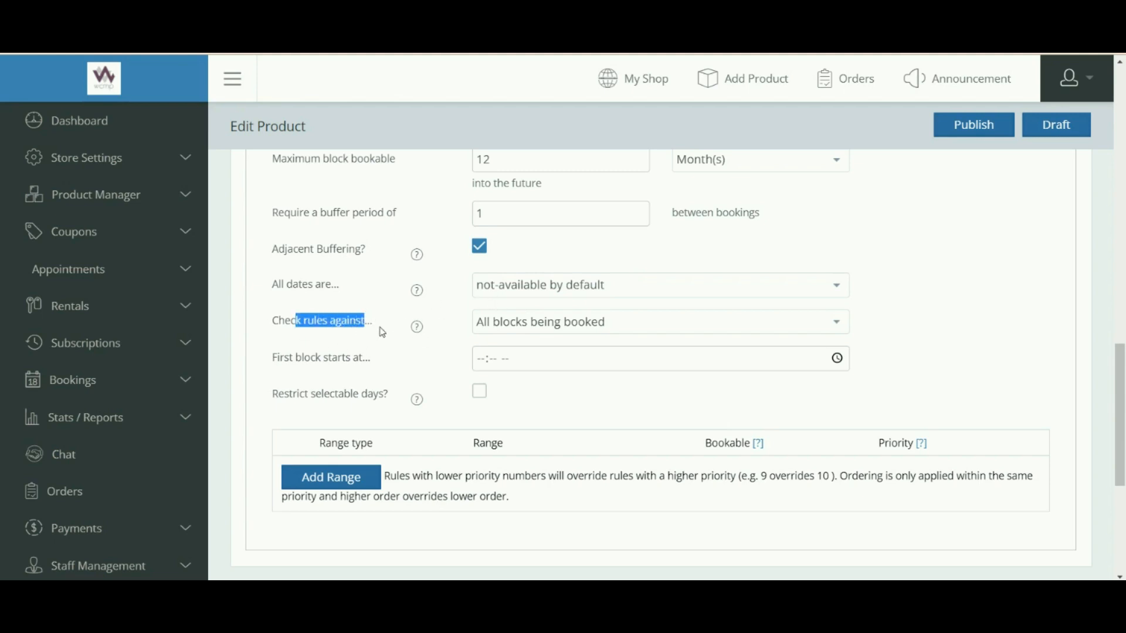
click(522, 326)
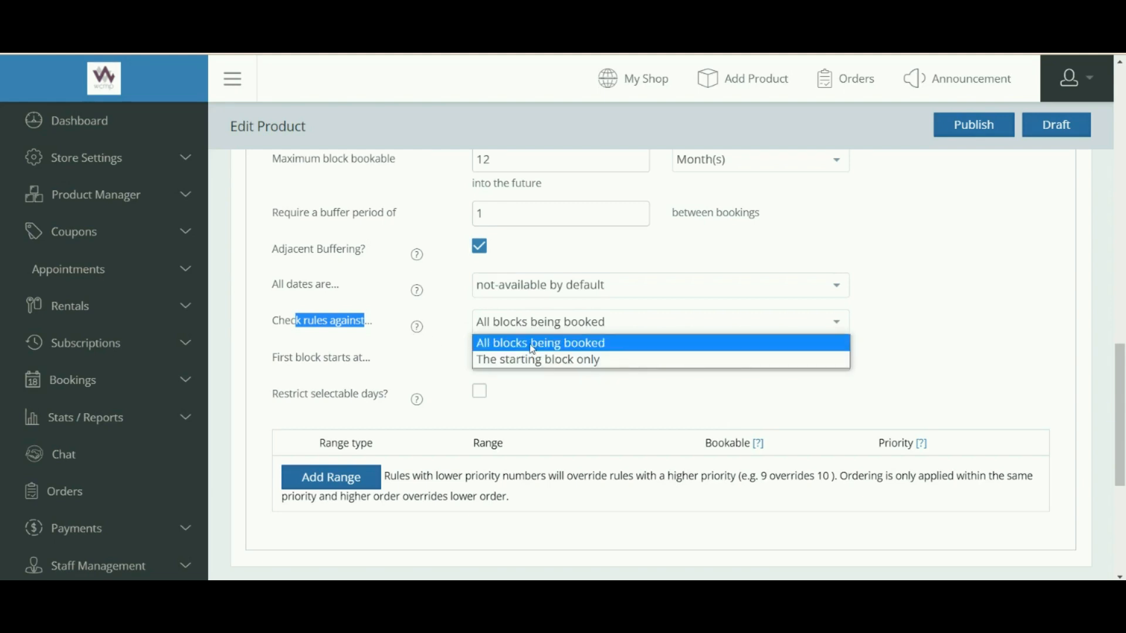
click(532, 349)
click(416, 346)
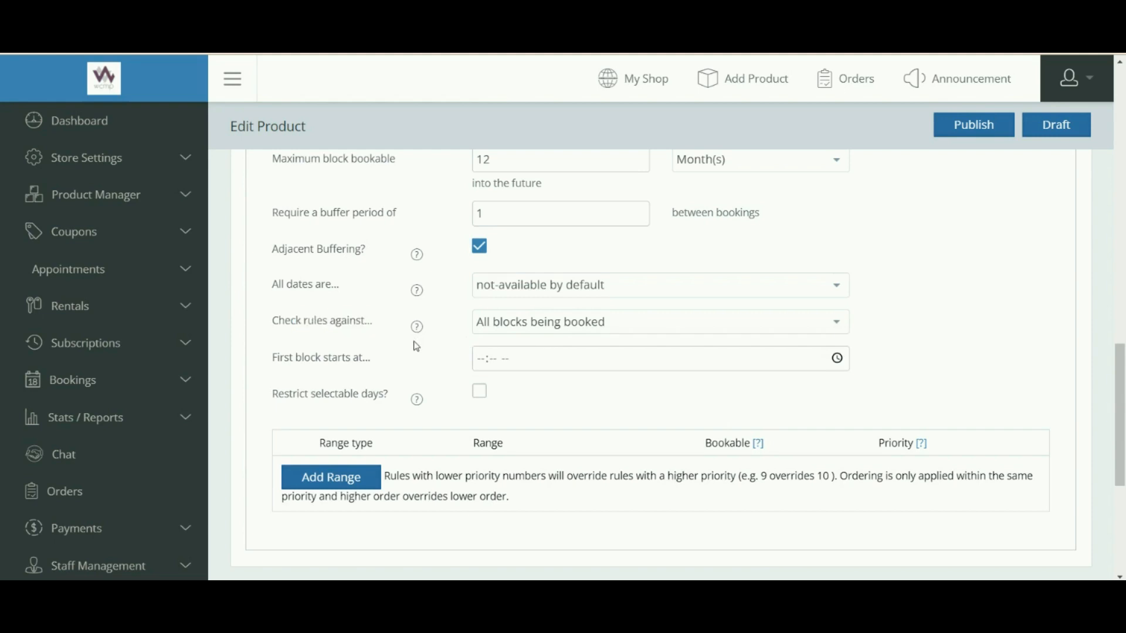
click(517, 324)
click(508, 360)
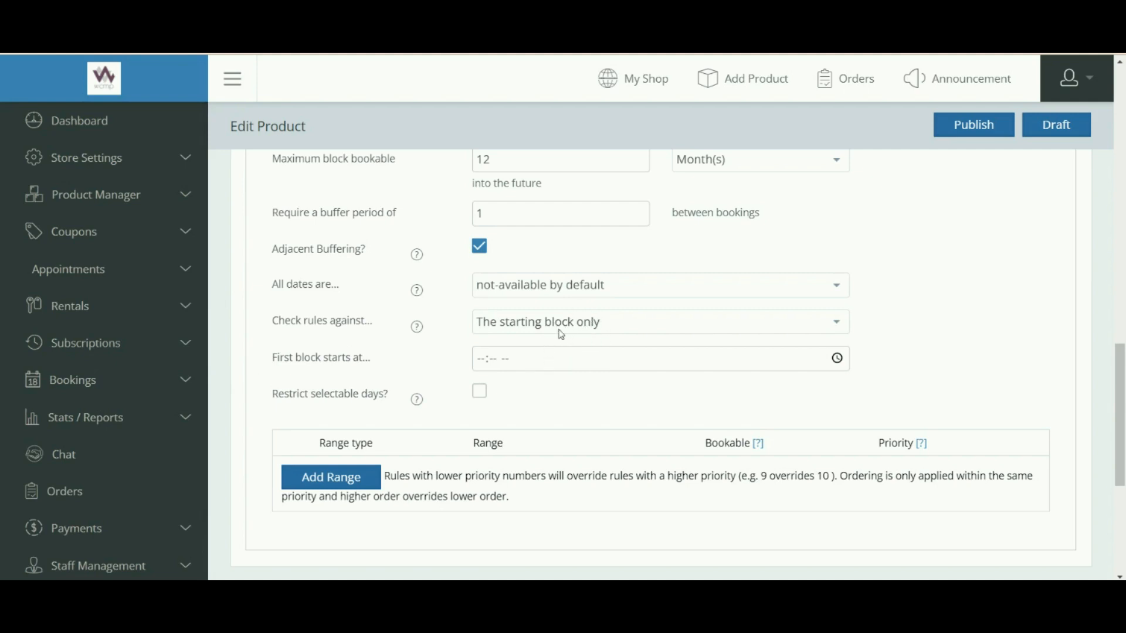
Set the first block to start at 03:34 PM.
drag(333, 359, 385, 368)
click(838, 359)
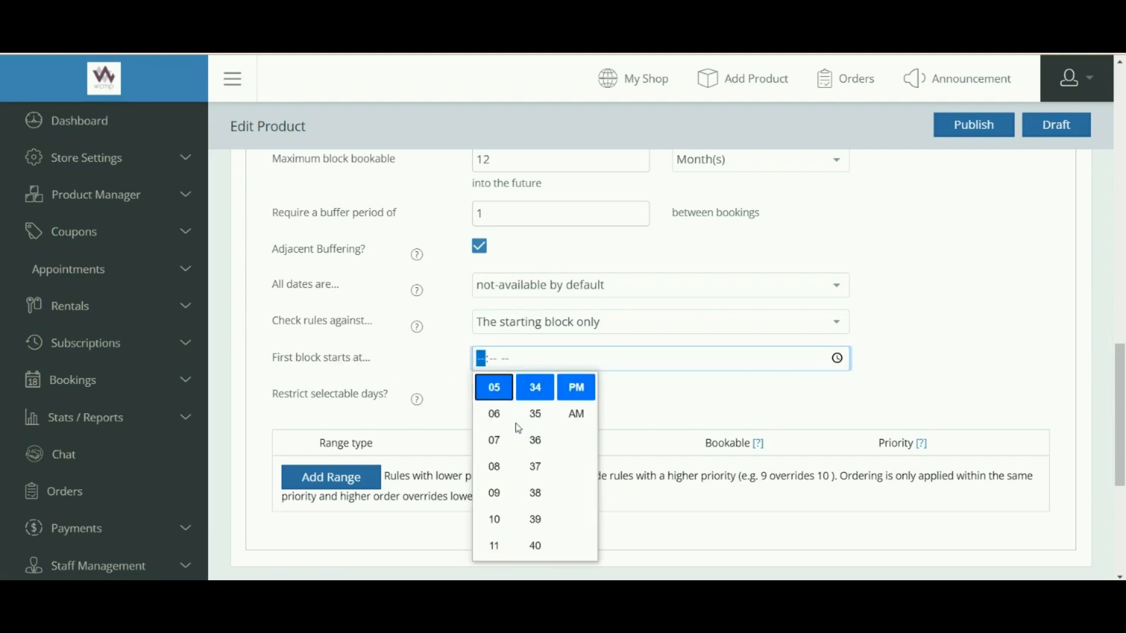
scroll(498, 451, up, 3)
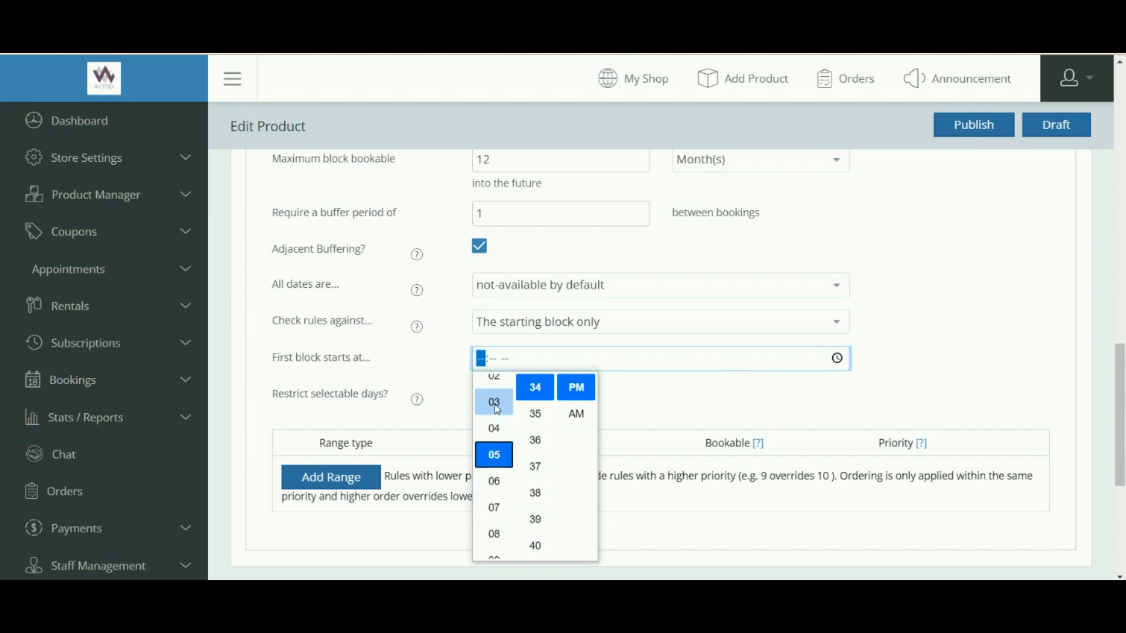
click(496, 413)
click(645, 401)
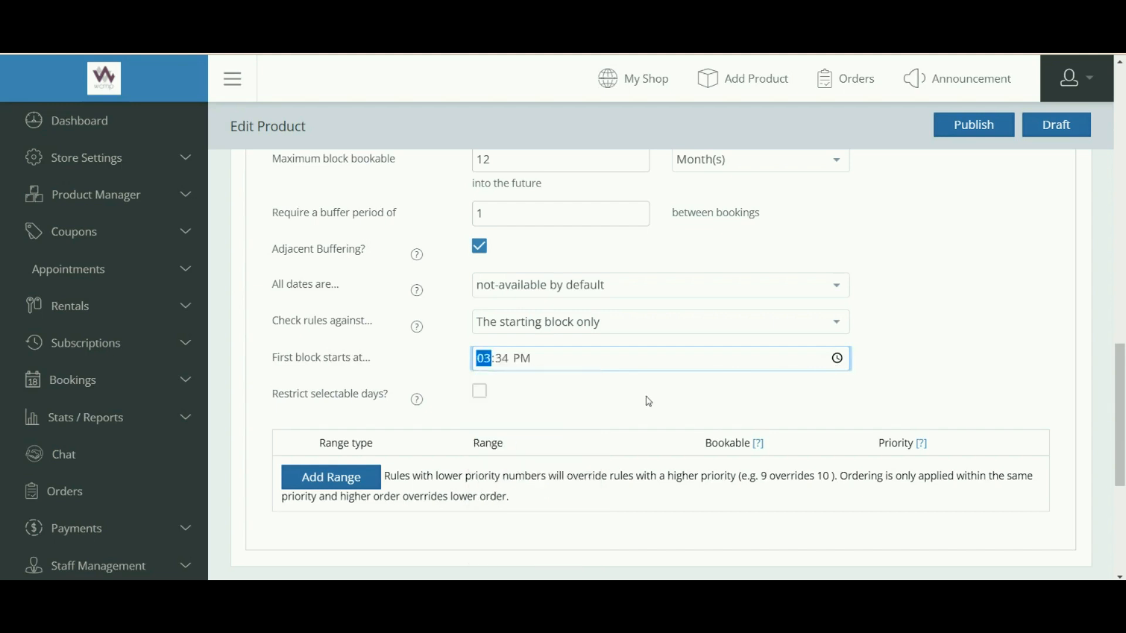
Restrict selectable days and allow only Monday and Saturday.
drag(311, 396, 377, 388)
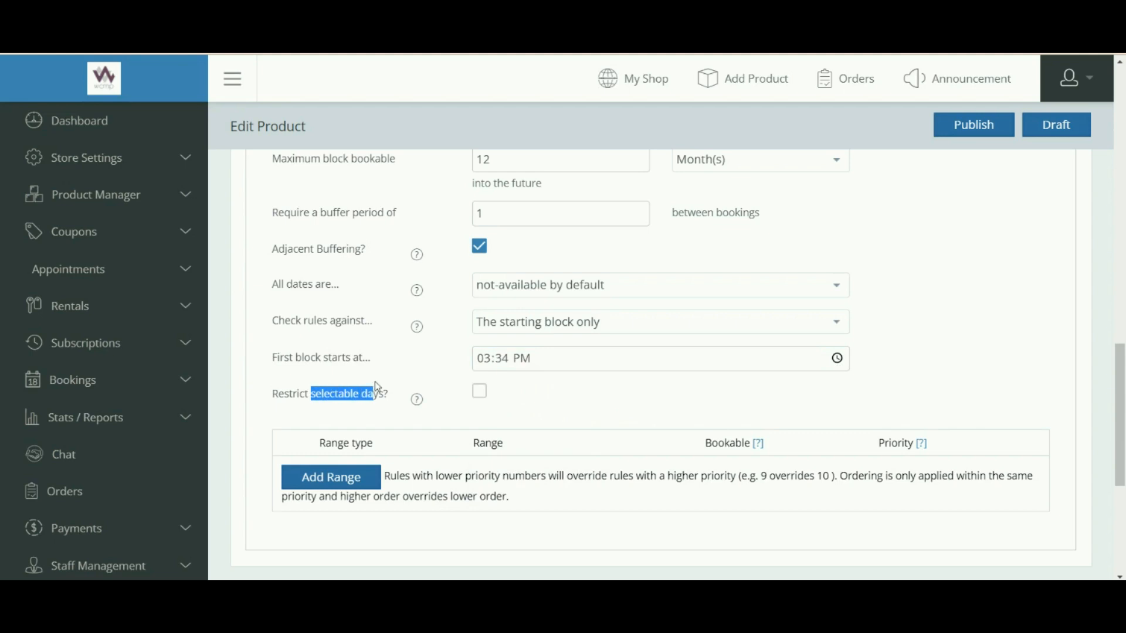
click(480, 398)
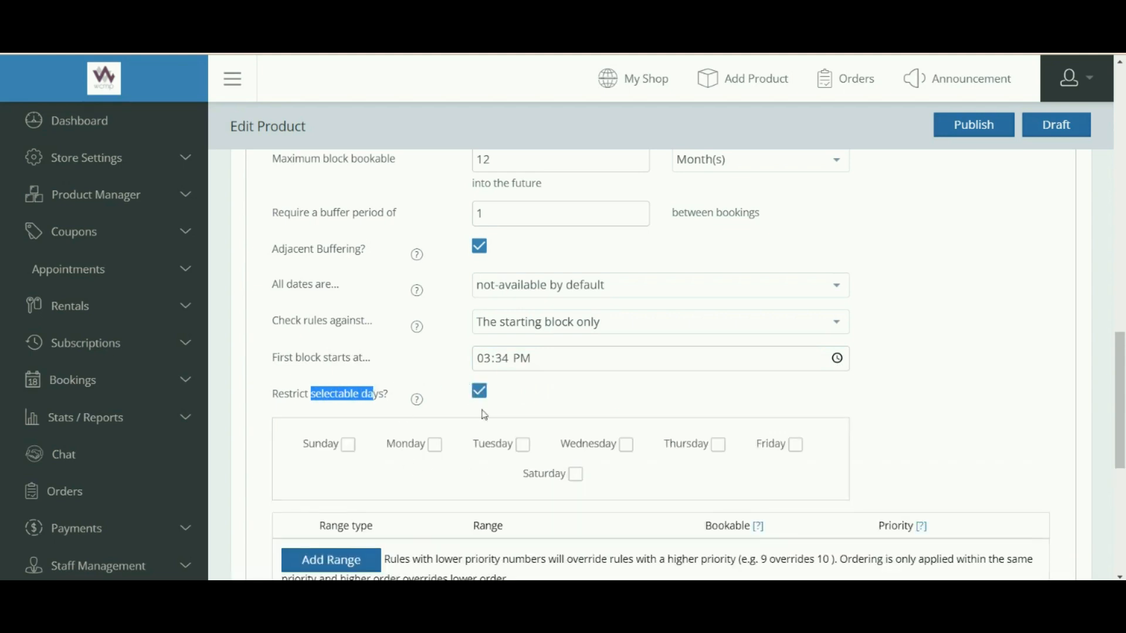
scroll(799, 441, down, 1)
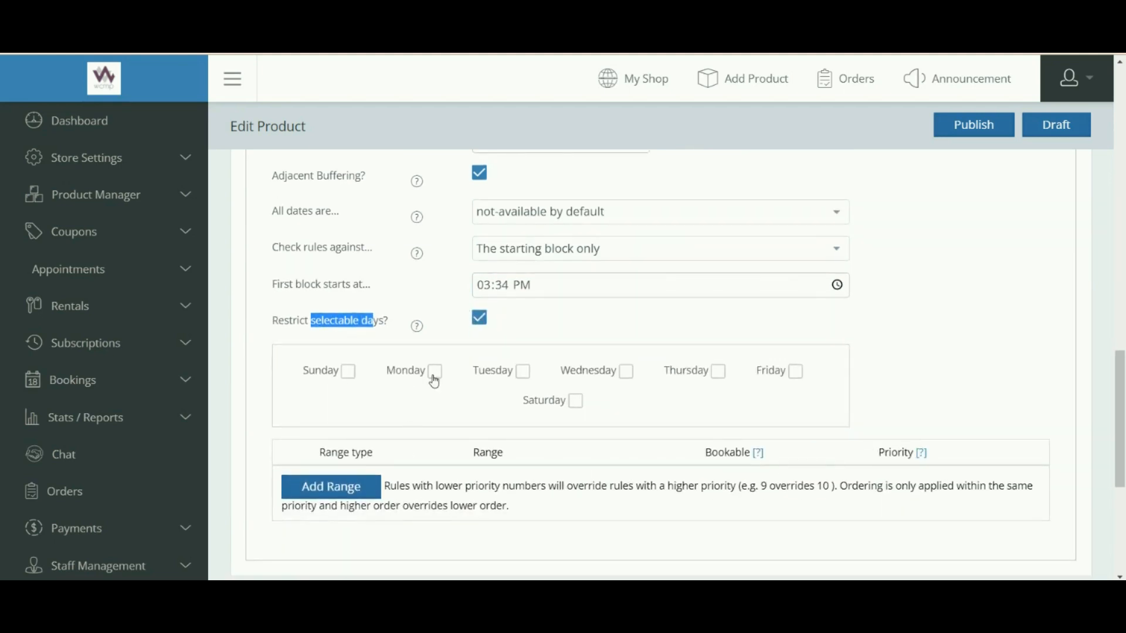
click(434, 380)
click(576, 401)
click(923, 364)
scroll(897, 379, down, 3)
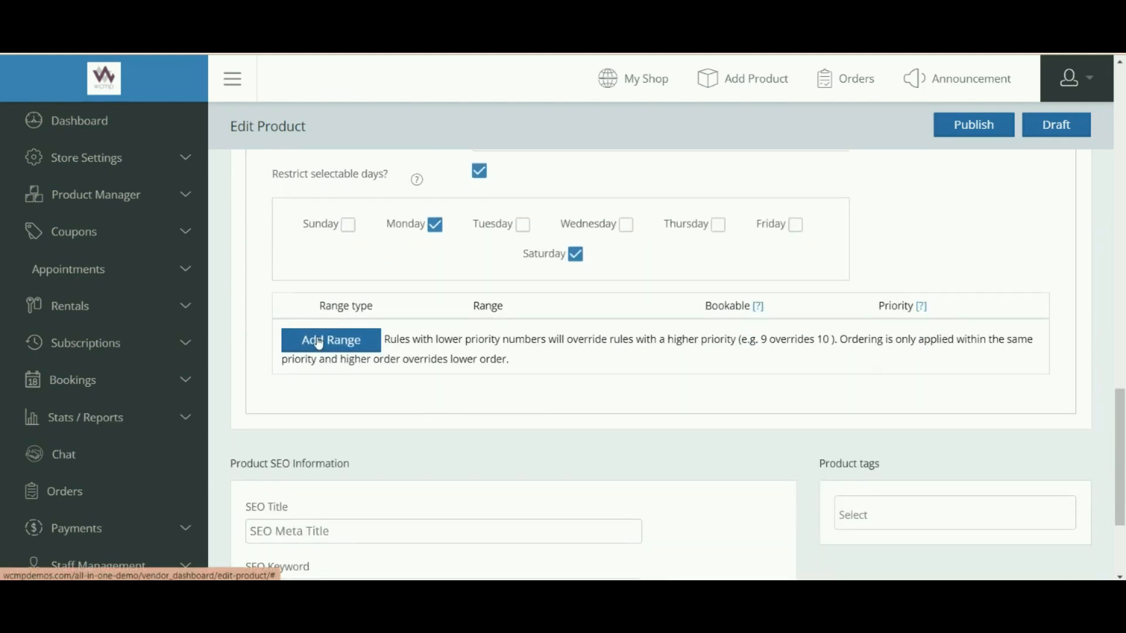
Add a Date range availability rule from 9/2/2021 to 9/9/2021.
click(315, 340)
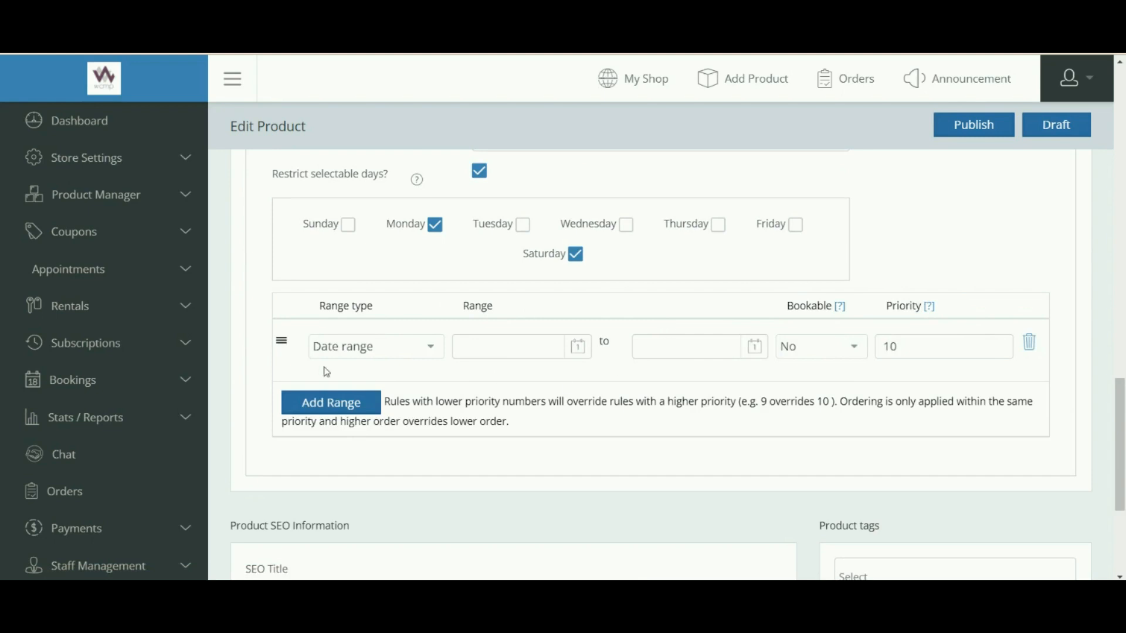
click(360, 350)
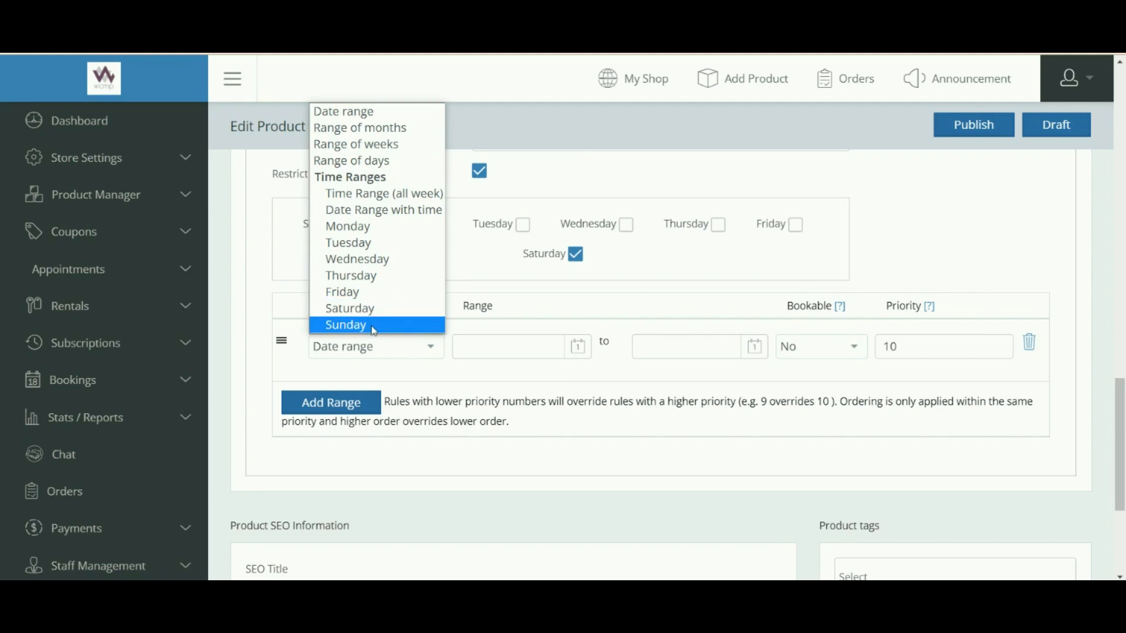
click(462, 330)
click(579, 345)
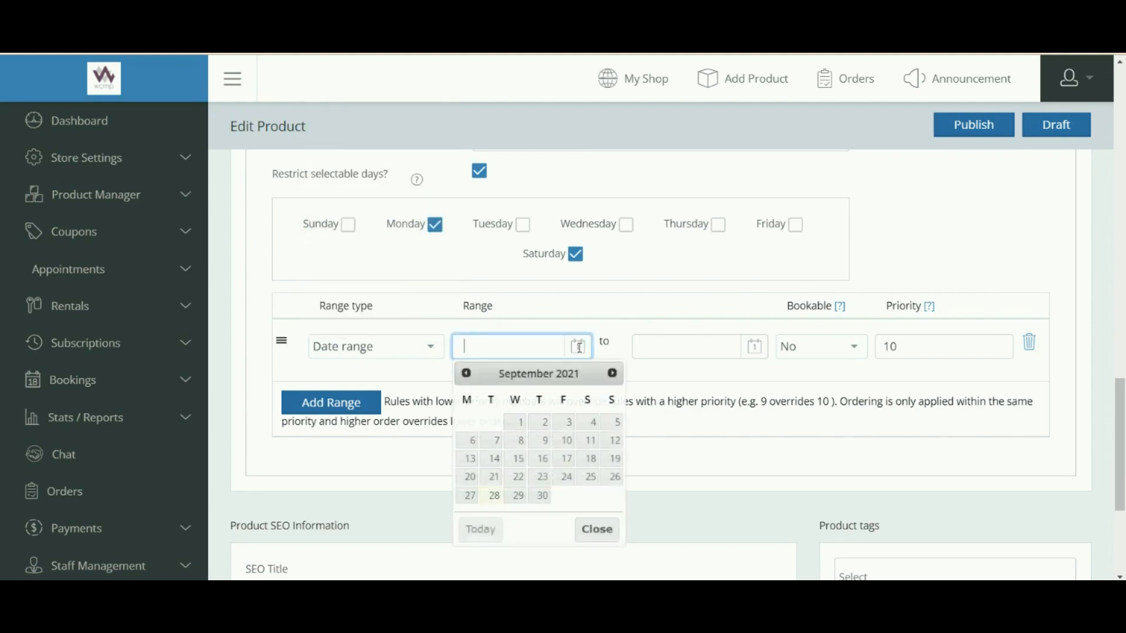
click(535, 422)
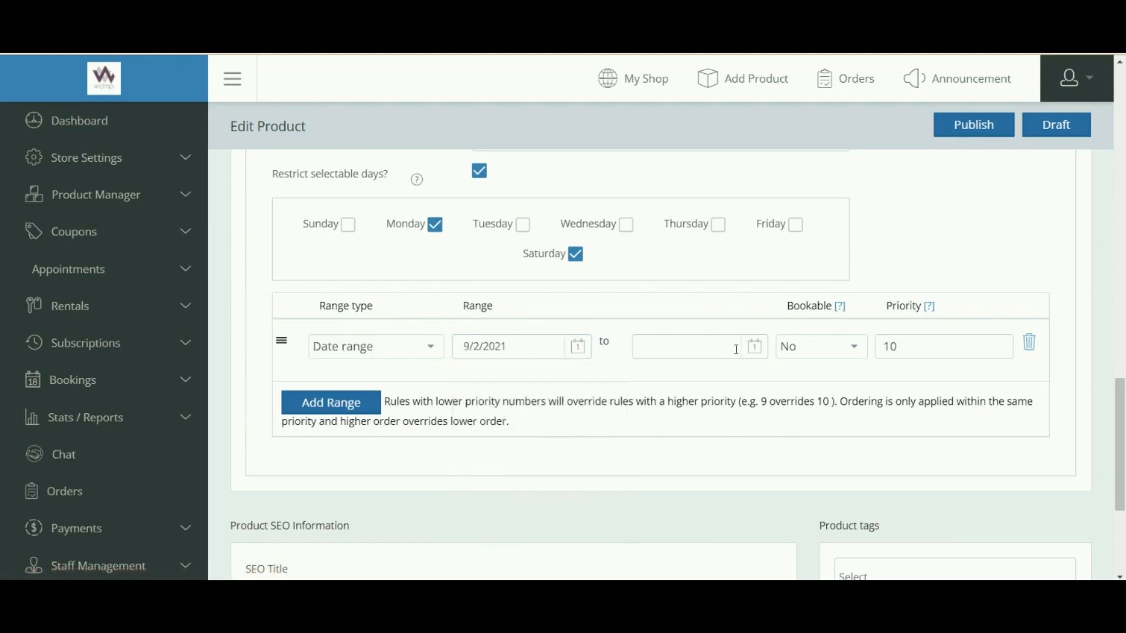
click(759, 351)
click(721, 444)
Review the new range's Bookable choices and Priority column.
drag(796, 305, 827, 305)
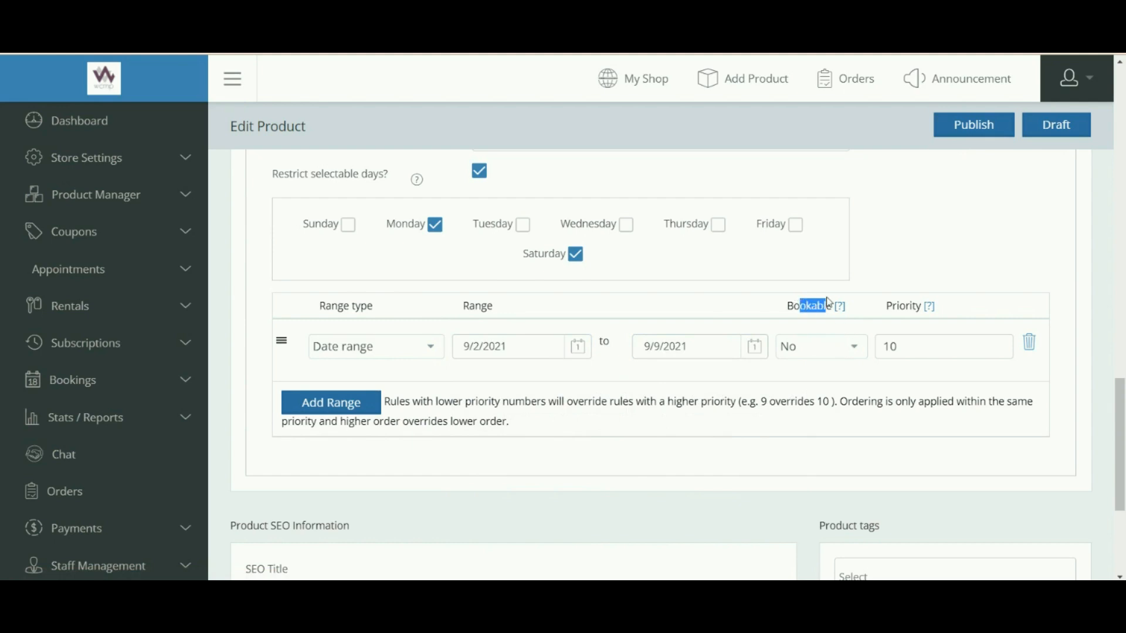
click(853, 351)
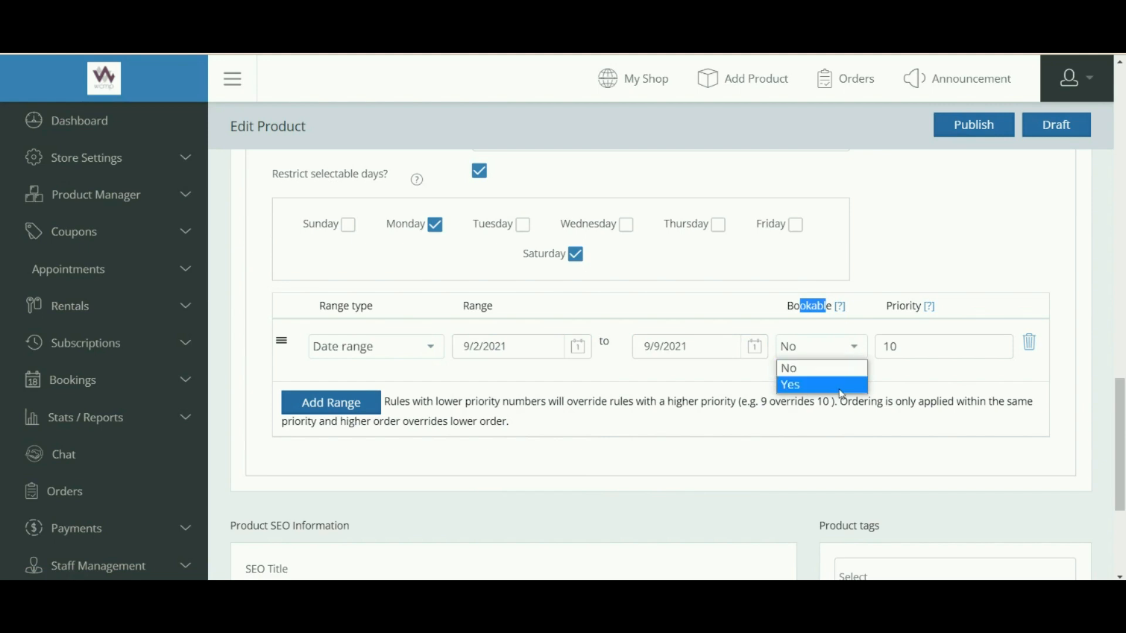
drag(886, 305, 929, 307)
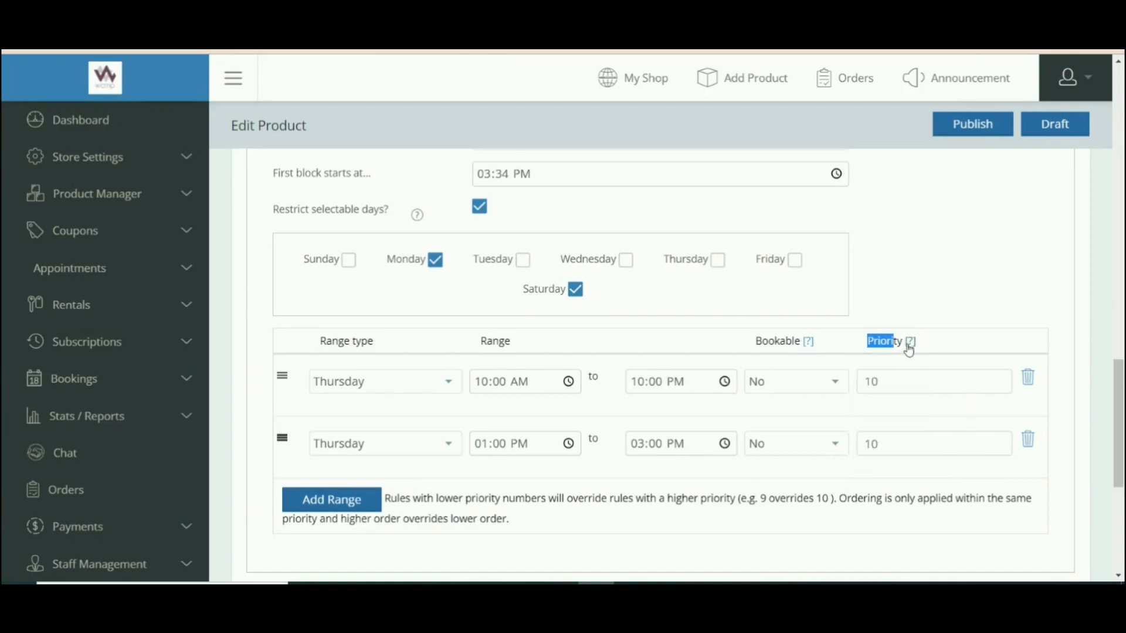
Change the two Thursday ranges' priorities from 10 to 01 and 02.
click(957, 305)
click(862, 390)
key(Delete)
key(Delete)
text(01)
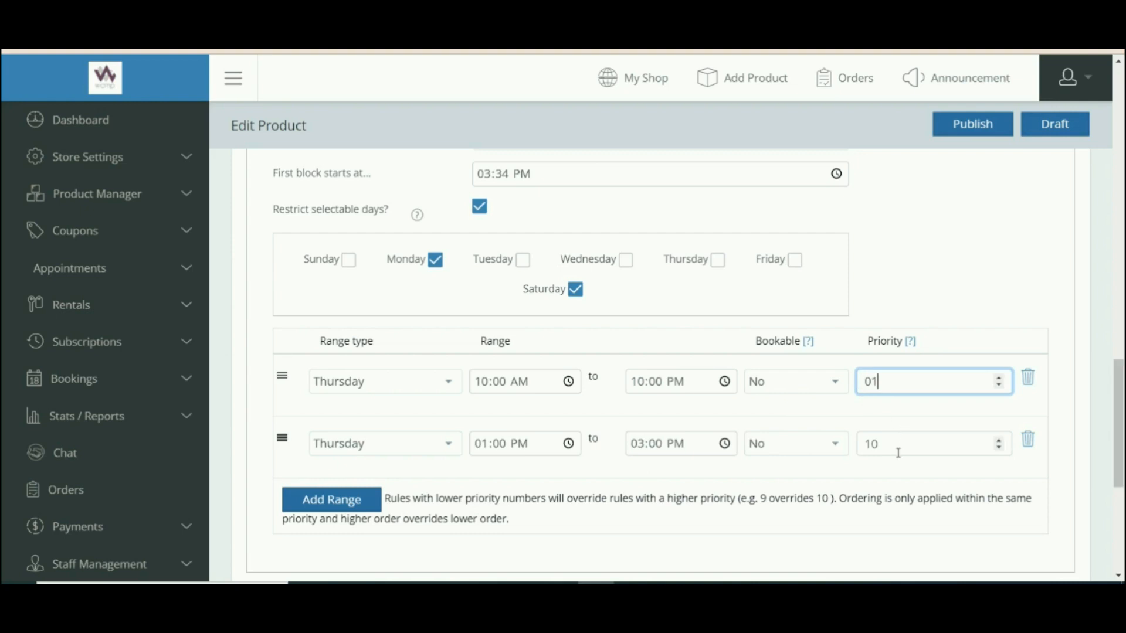
click(895, 447)
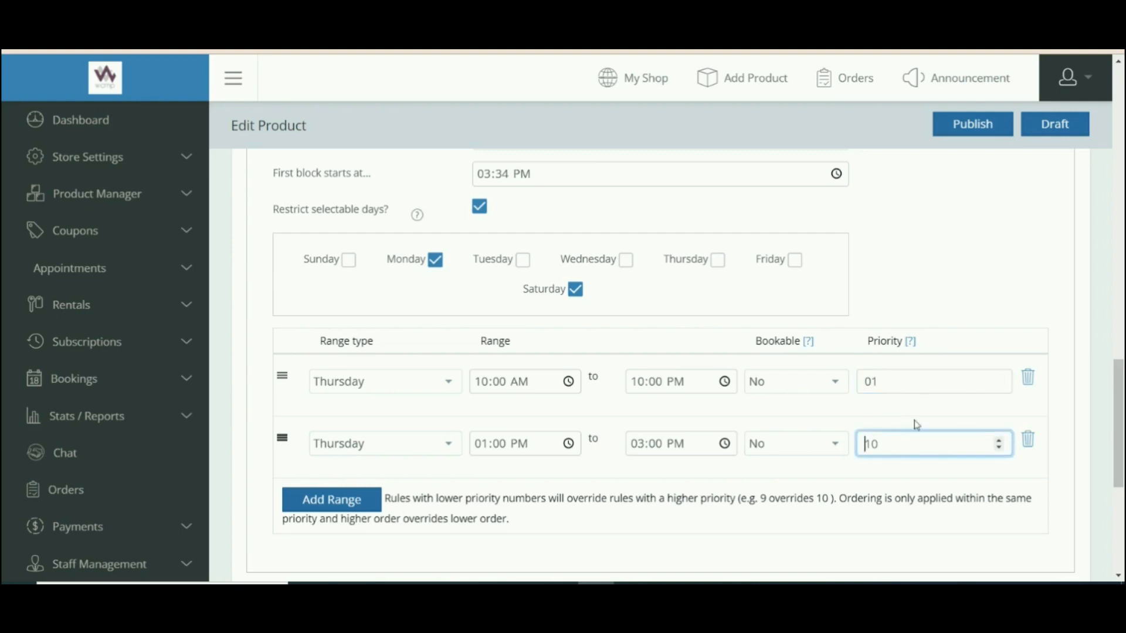
key(Delete)
key(Delete)
text(02)
click(963, 304)
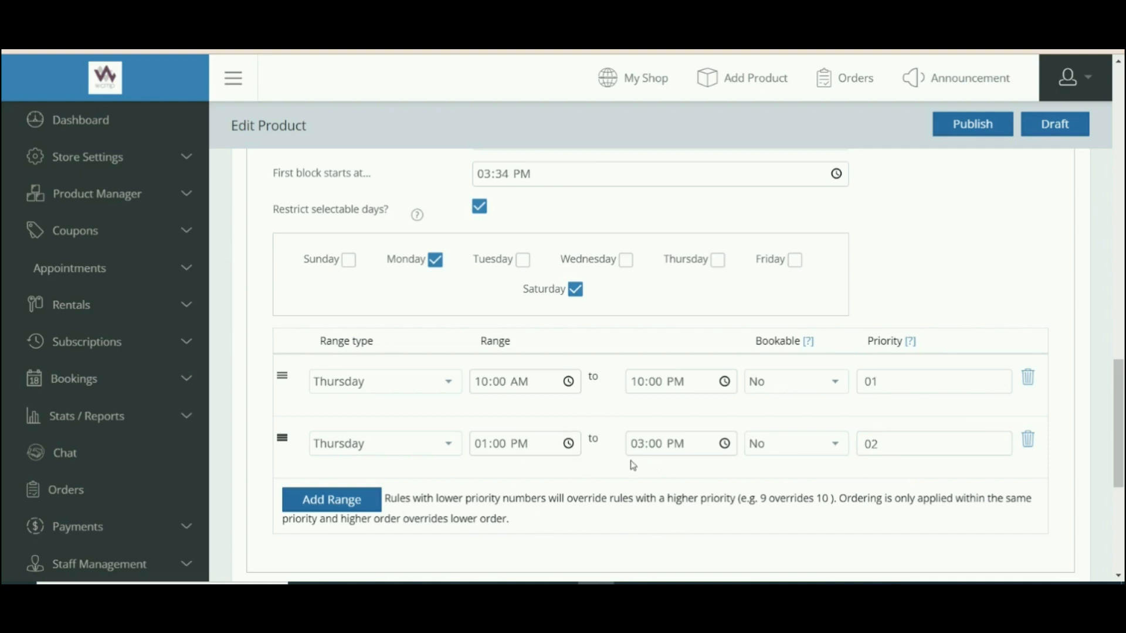
scroll(633, 465, up, 8)
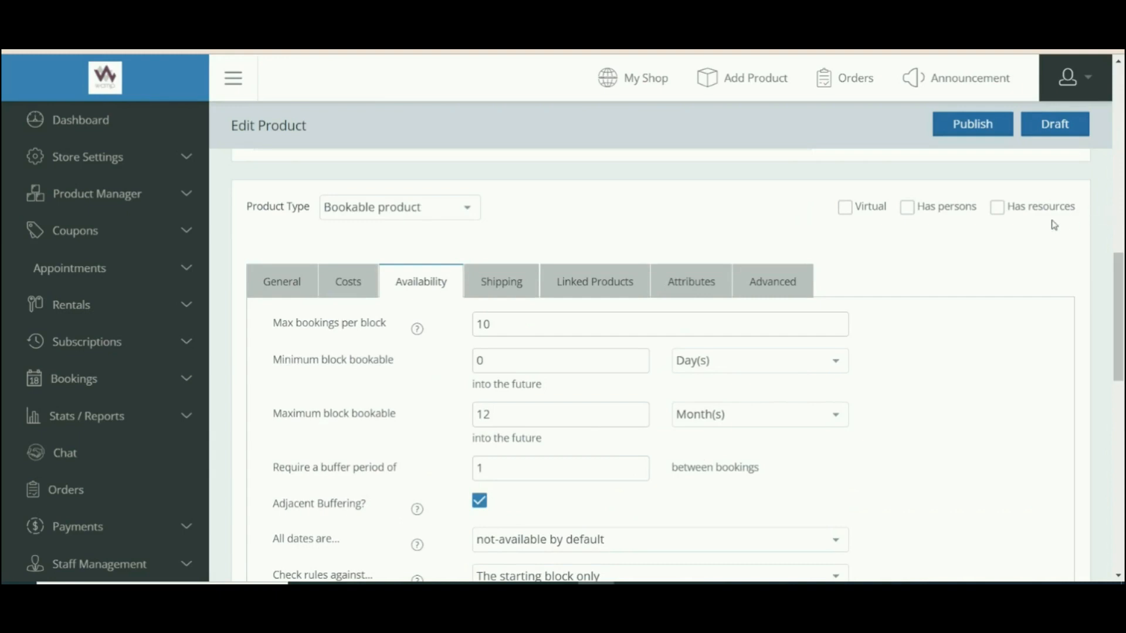
Tick Has resources and look through the Resources tab's Label and Resources are... fields.
mouse_move(1007, 212)
click(1006, 209)
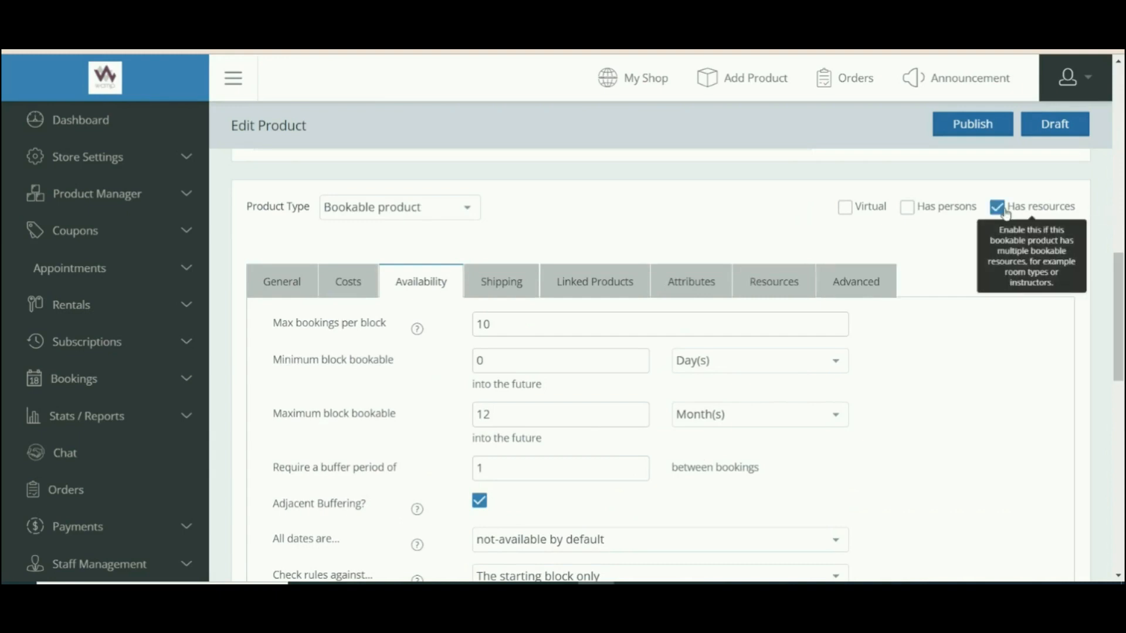
click(799, 295)
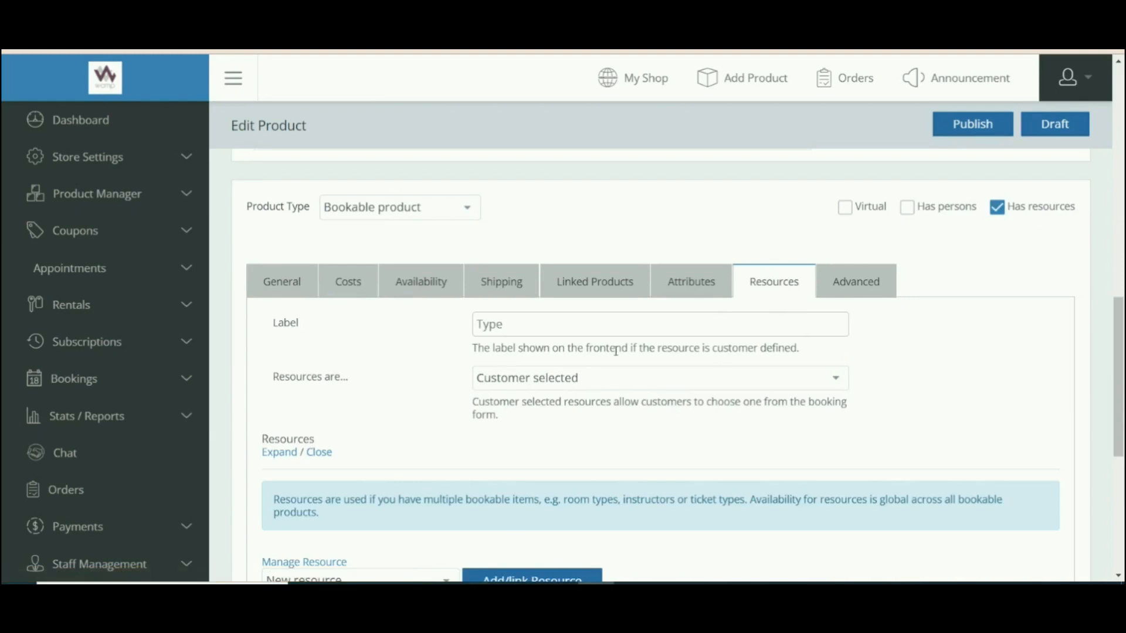
scroll(1123, 398, down, 1)
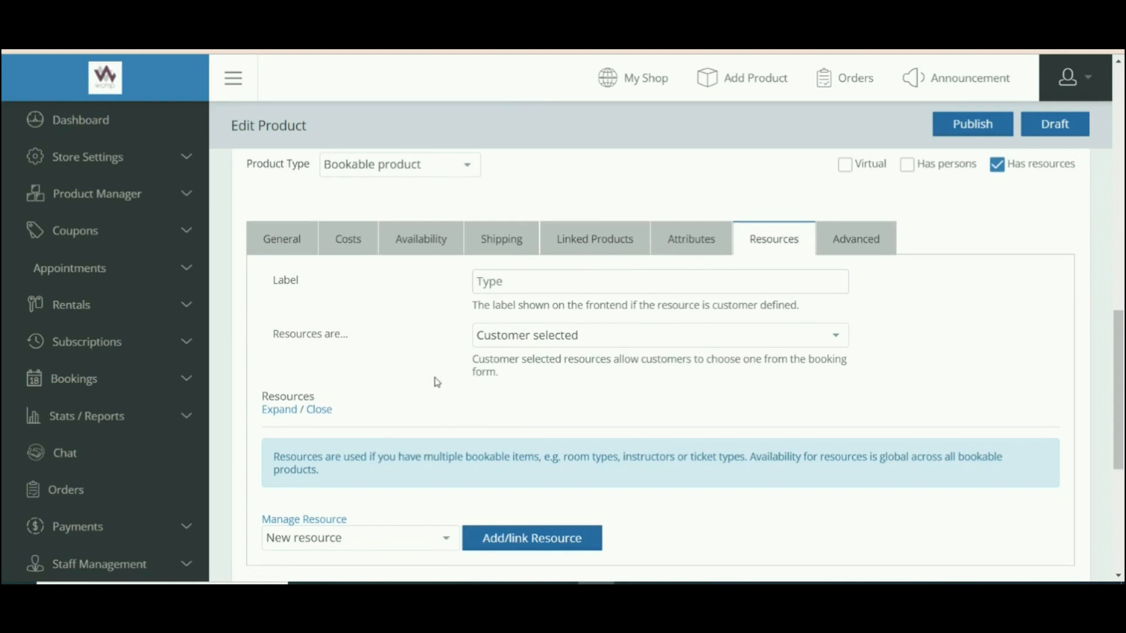
drag(1123, 378, 1123, 381)
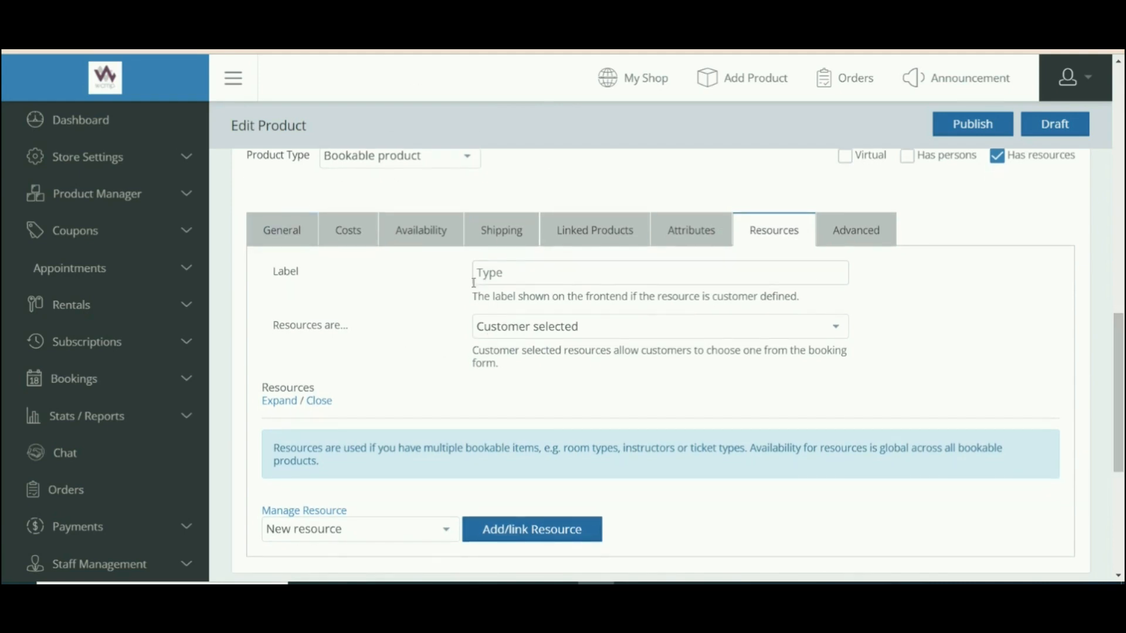
scroll(470, 288, up, 1)
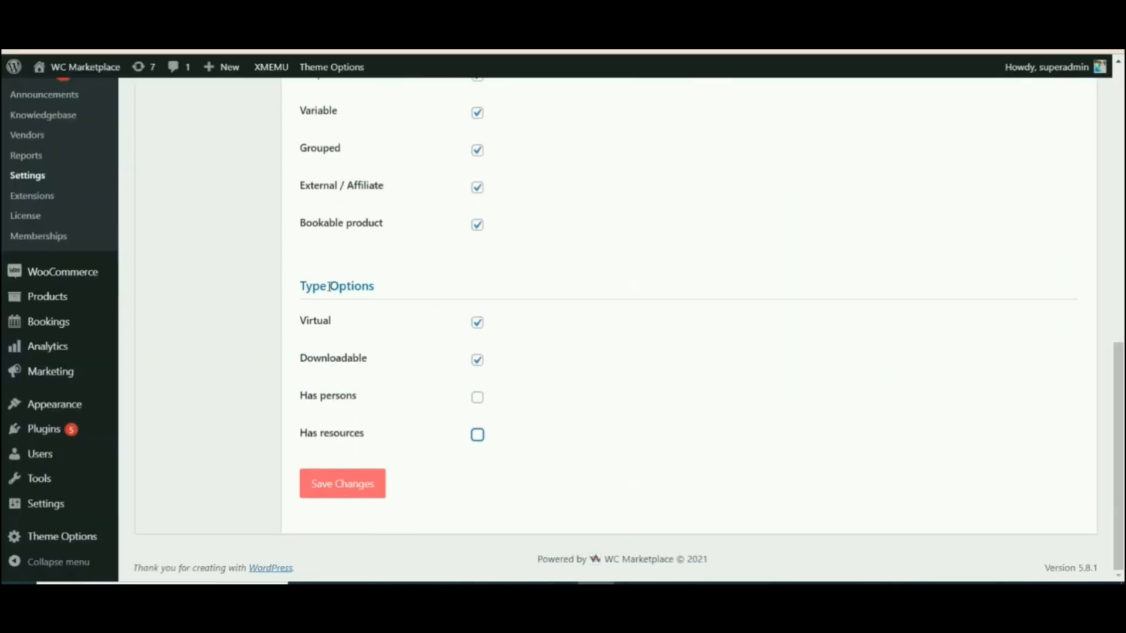
Tick Has resources under WCMp Type Options and save the changes.
drag(321, 287, 363, 286)
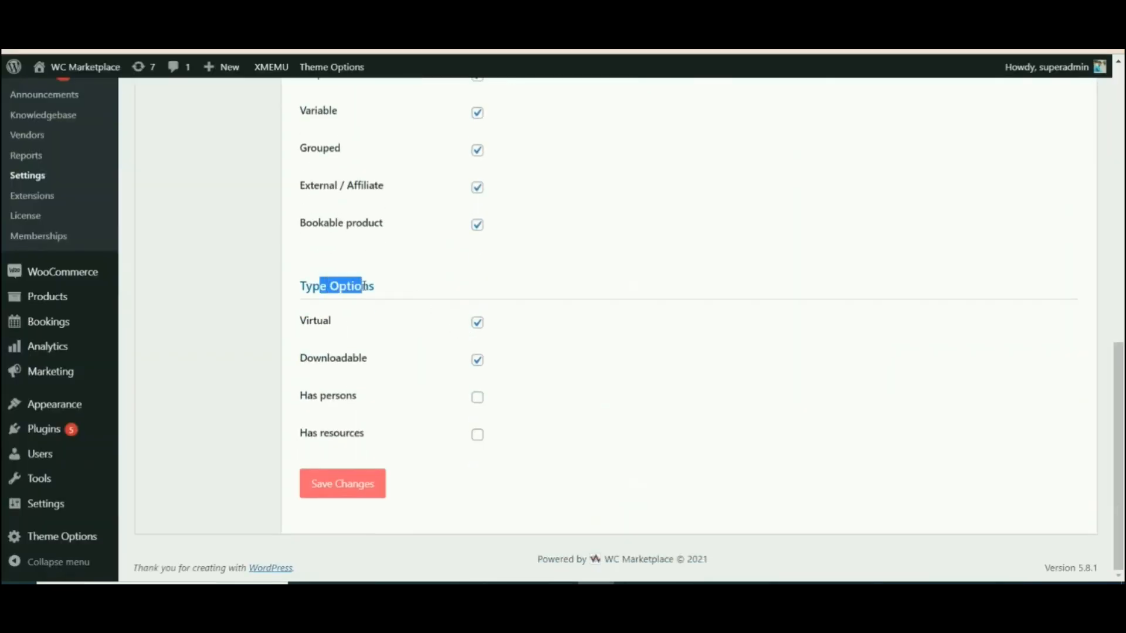
click(478, 435)
click(551, 433)
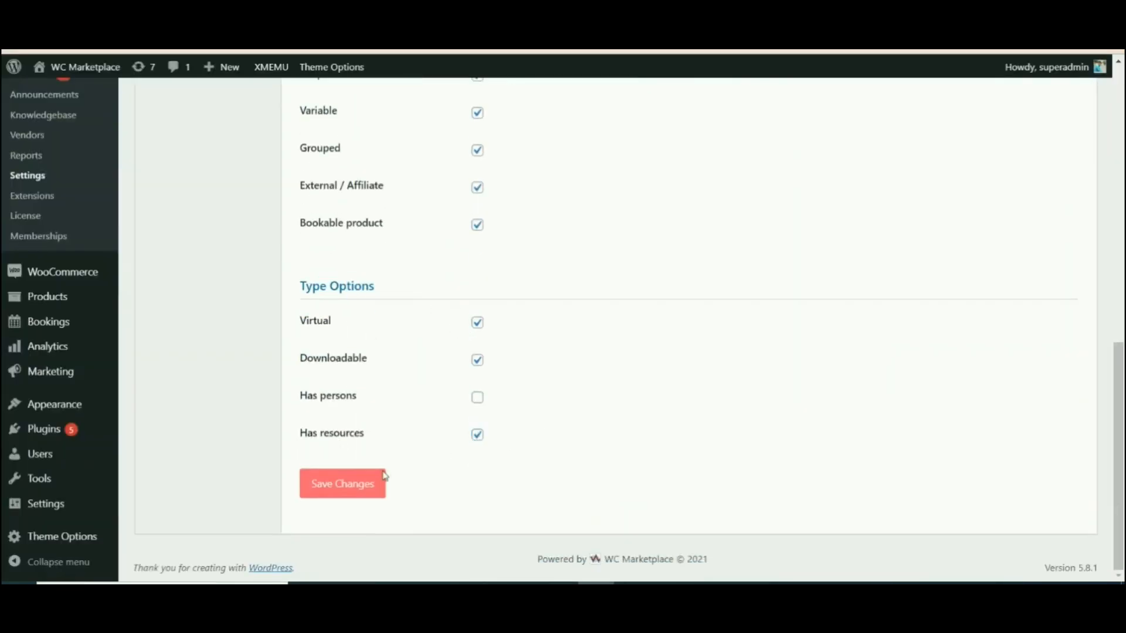
click(378, 481)
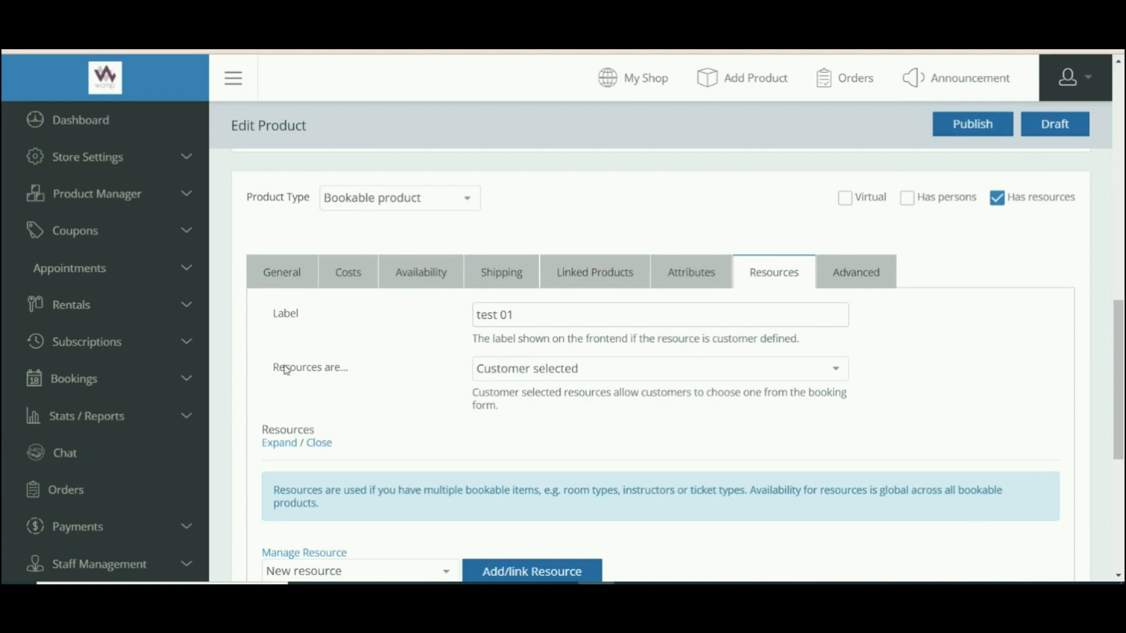
Switch resource assignment from Customer selected to Automatically assigned, keeping Label 'test 01'.
drag(277, 315, 313, 324)
drag(302, 368, 447, 380)
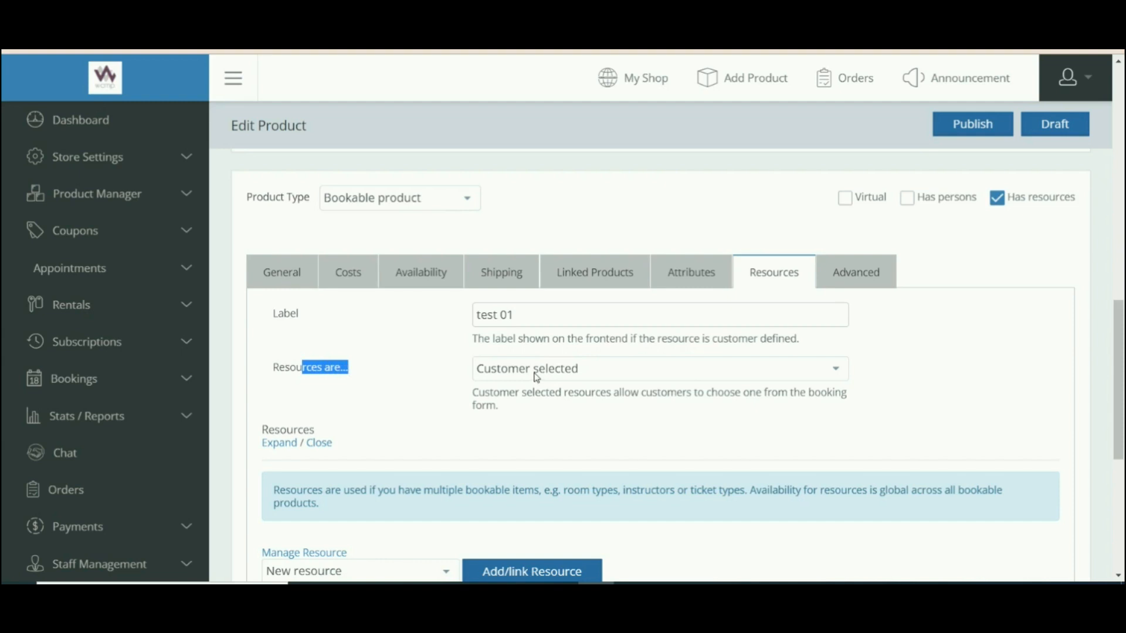
click(575, 374)
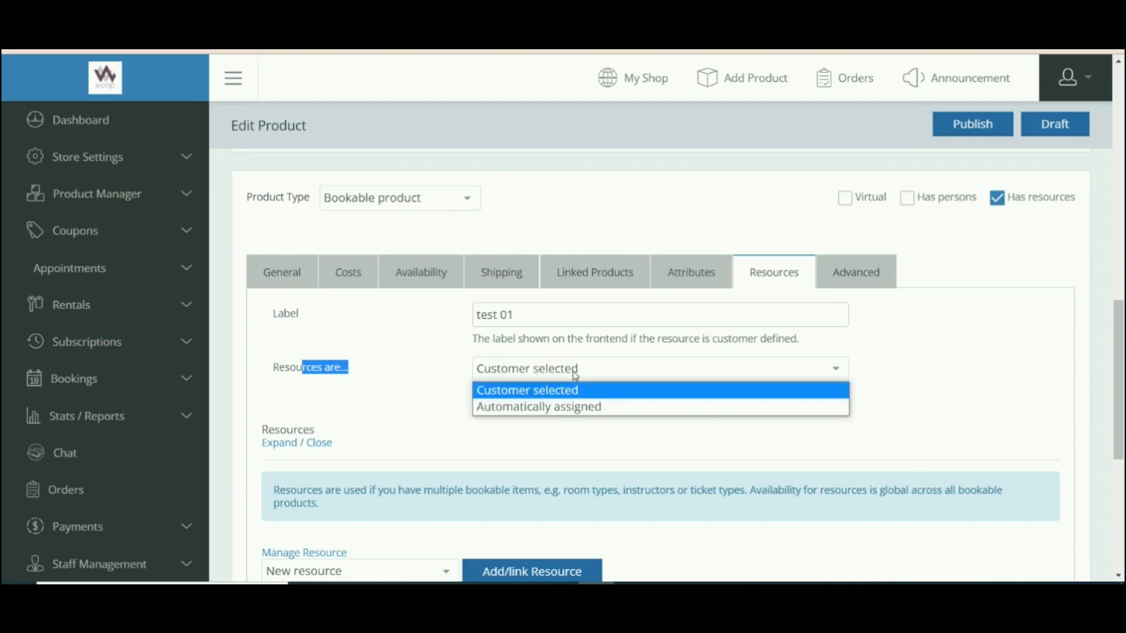
click(541, 390)
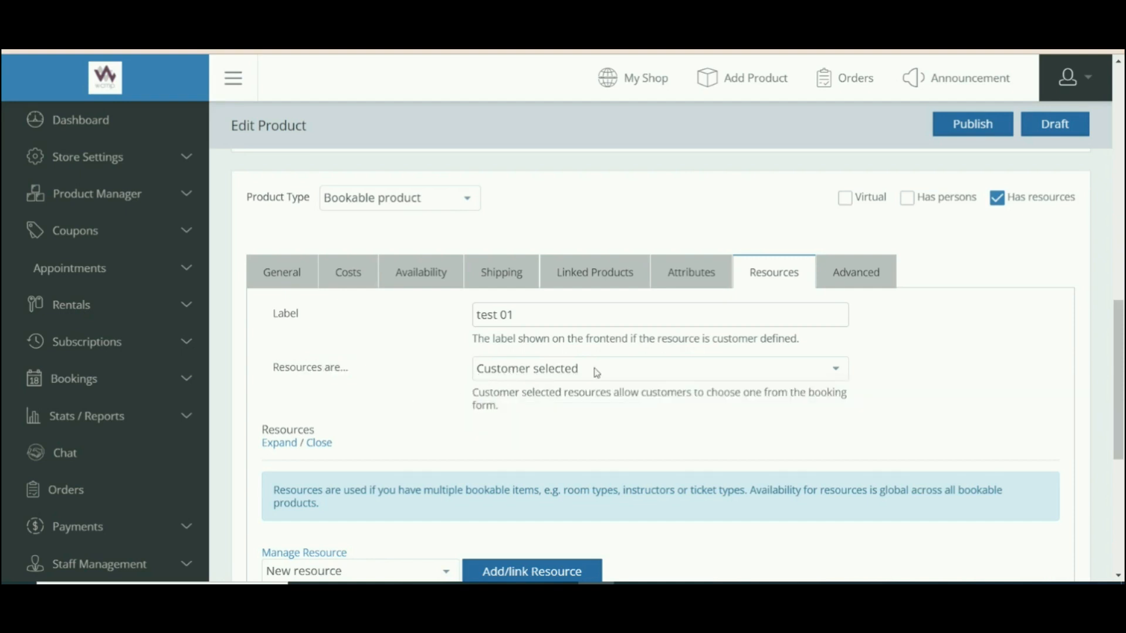
click(621, 374)
click(422, 376)
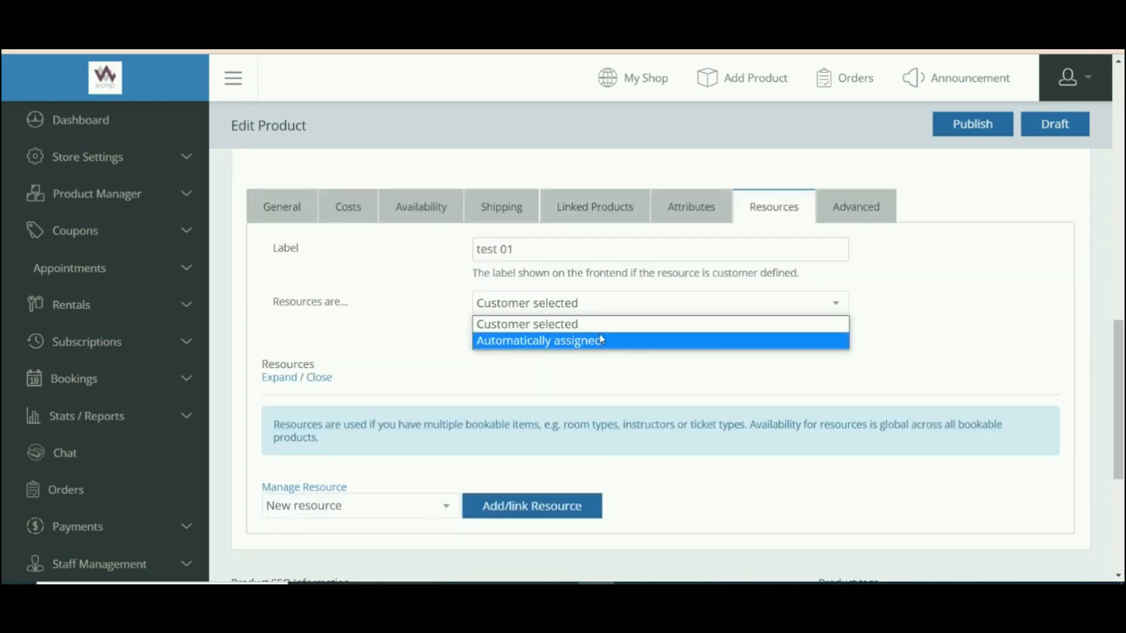
click(601, 340)
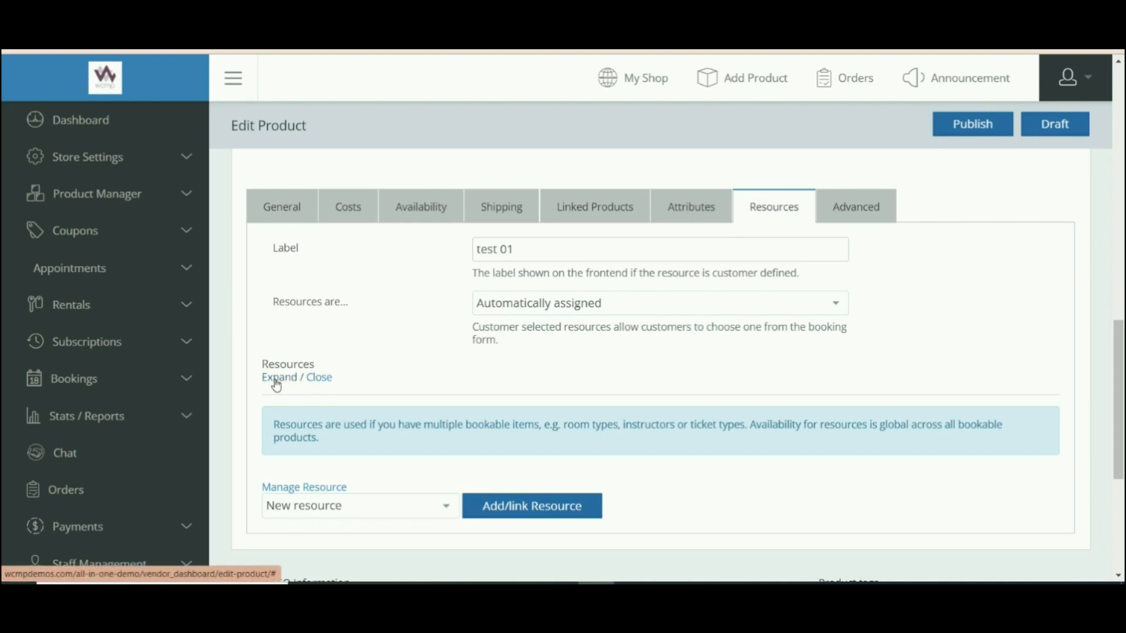
Link the Gym resource with base cost 10 and block cost 05.
scroll(364, 364, down, 3)
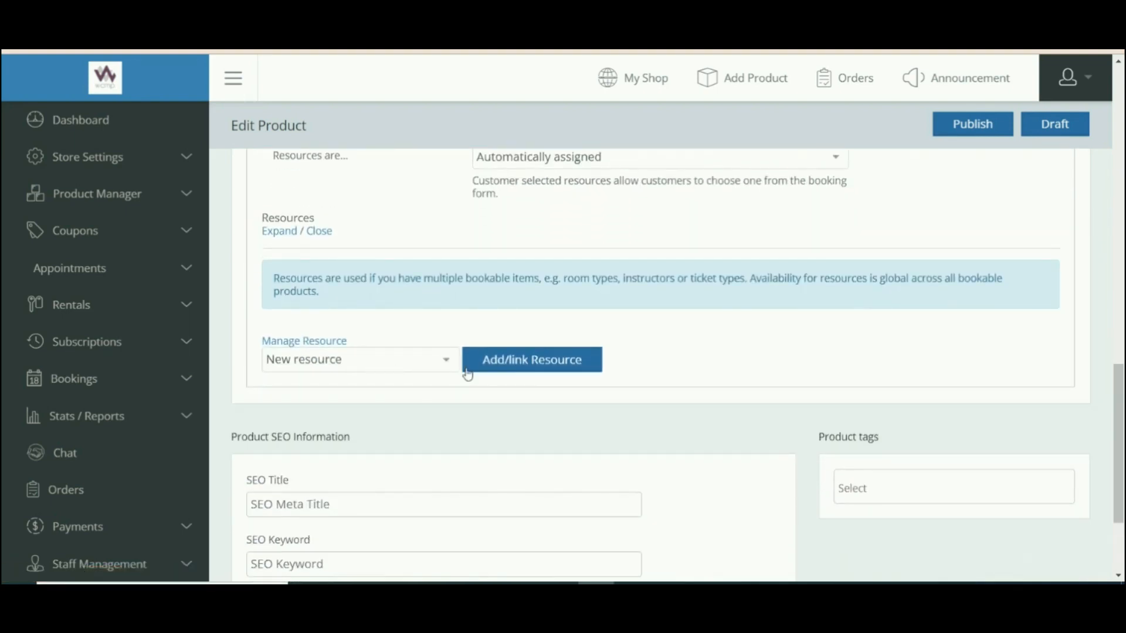
click(438, 360)
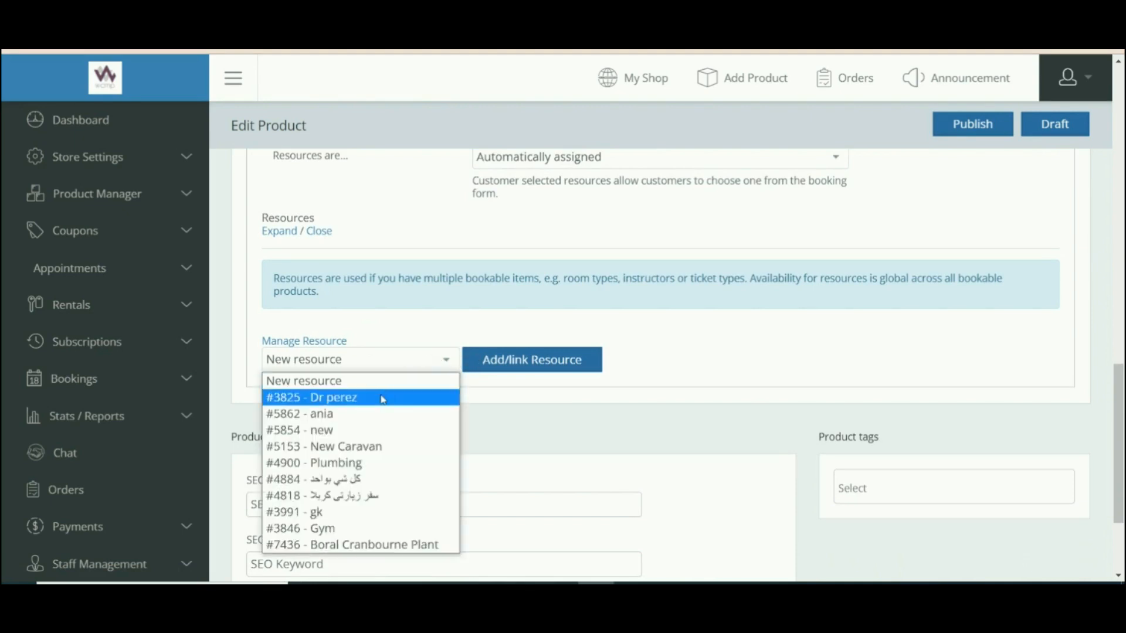
click(300, 528)
click(500, 364)
click(339, 411)
text(10)
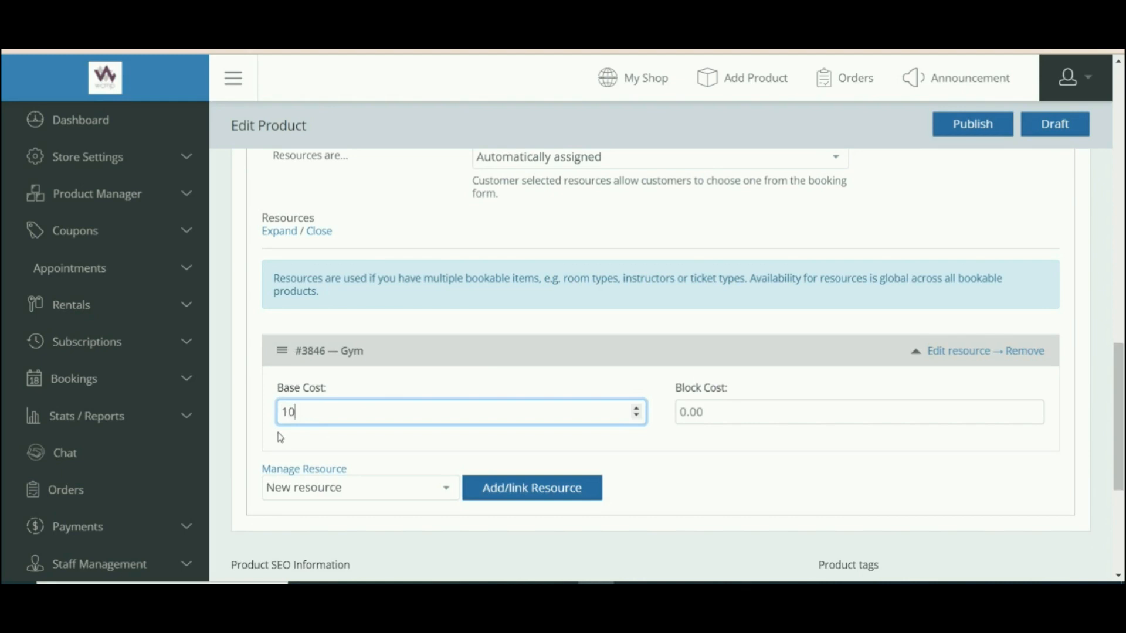
click(954, 417)
text(05)
Tick Has persons on the bookable product.
scroll(954, 417, down, 2)
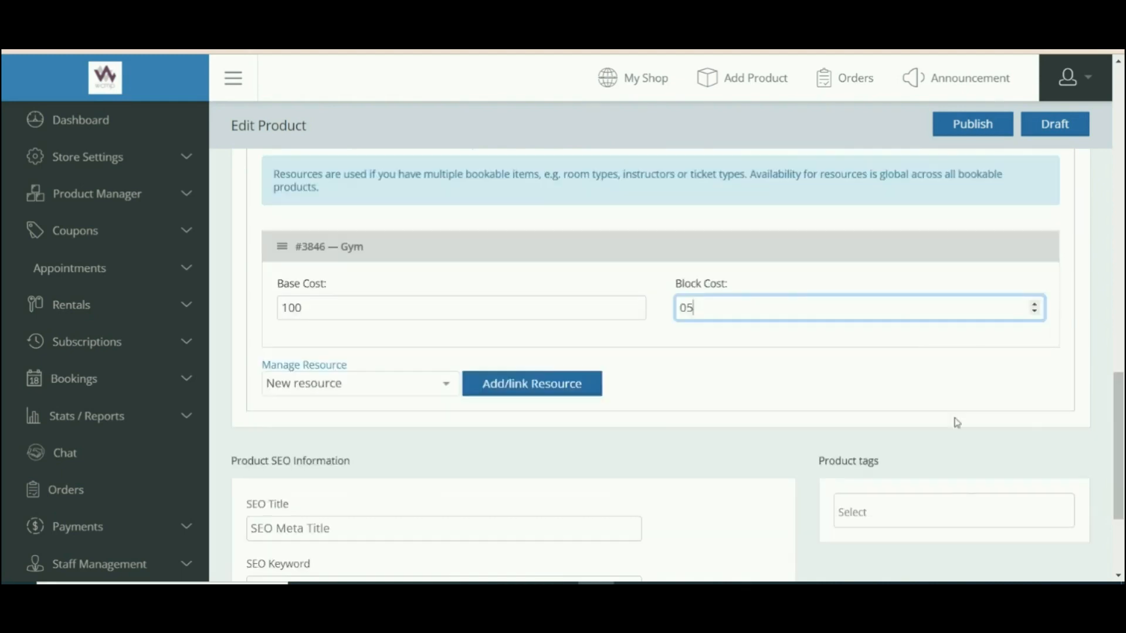
scroll(1119, 426, up, 2)
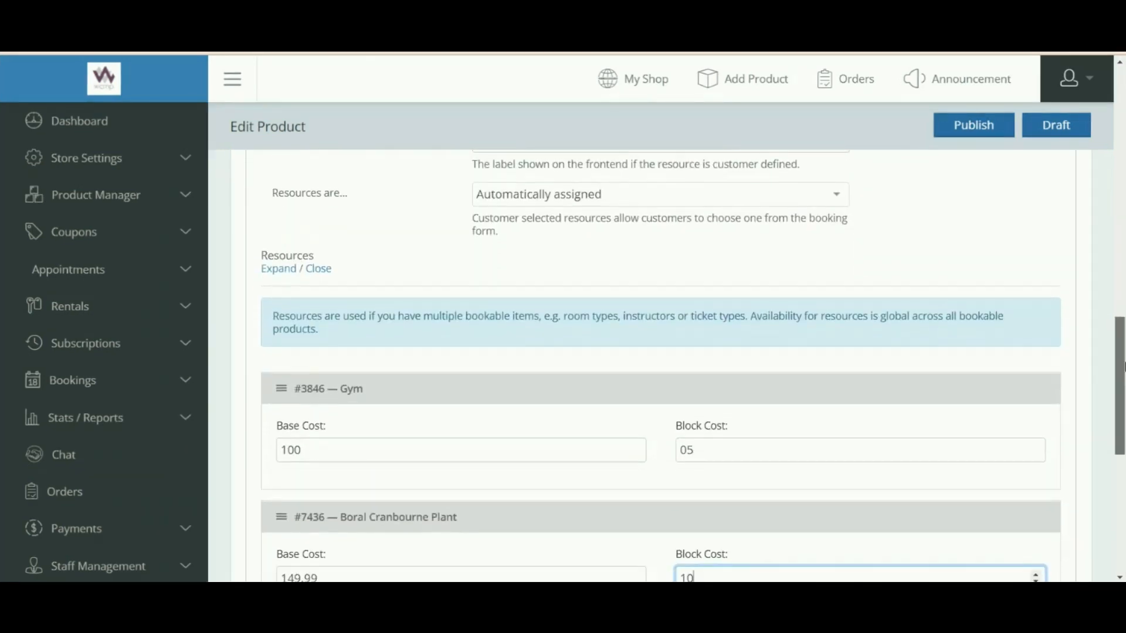
scroll(1124, 400, down, 2)
drag(1123, 401, 1123, 306)
click(964, 258)
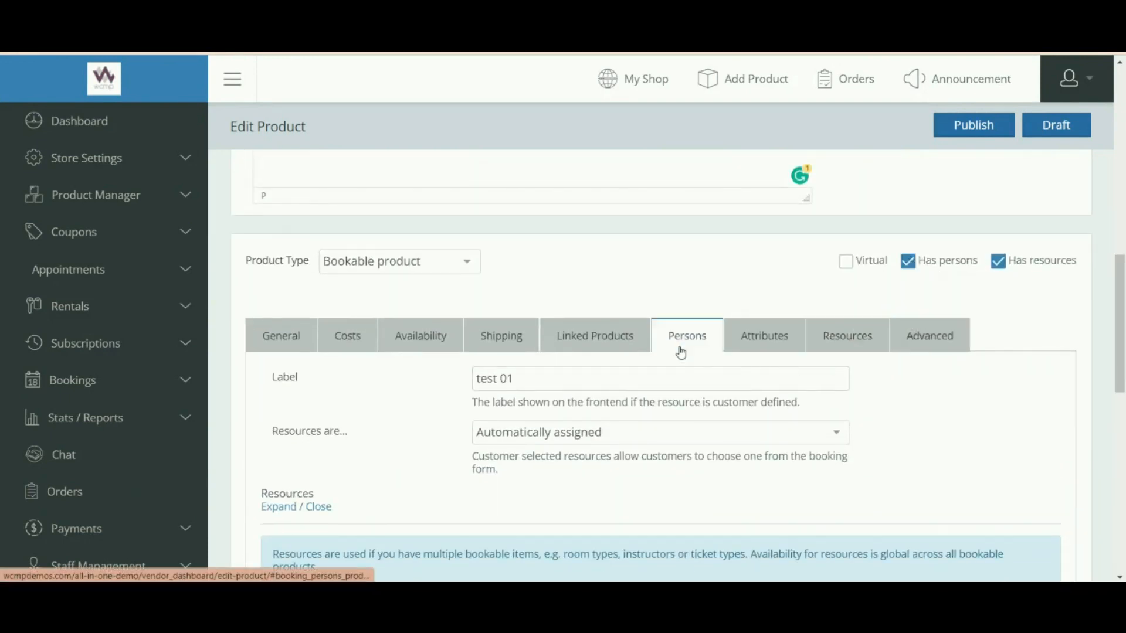
View the Persons tab showing Min and Max persons both at 1.
click(687, 337)
drag(1124, 291, 1124, 364)
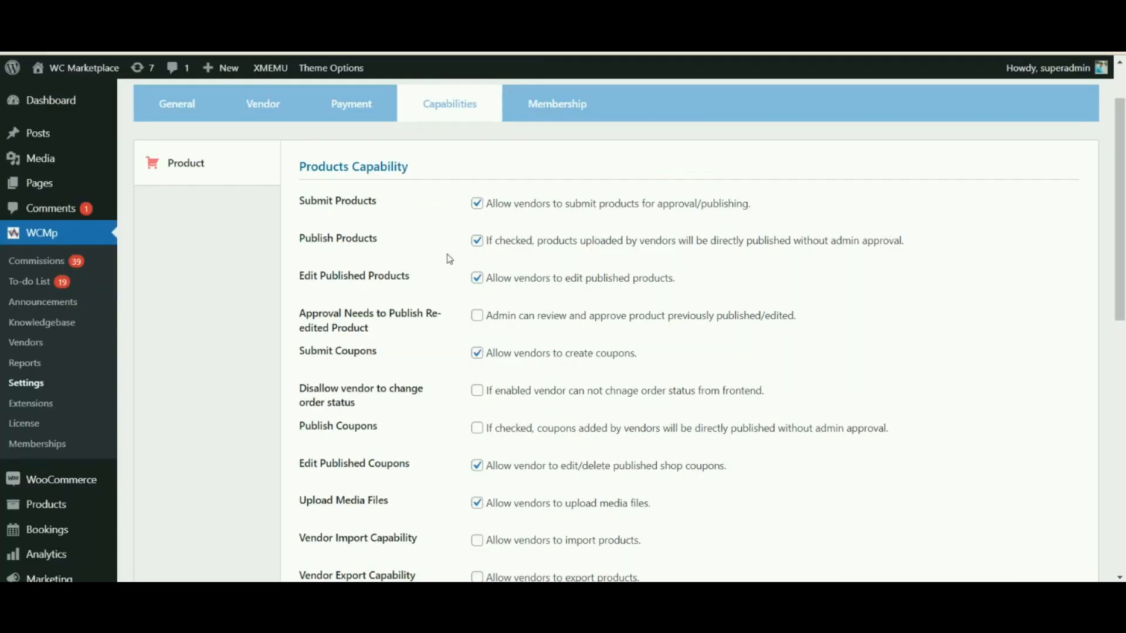
Tick Has persons under WCMp Type Options alongside Has resources.
scroll(447, 256, down, 6)
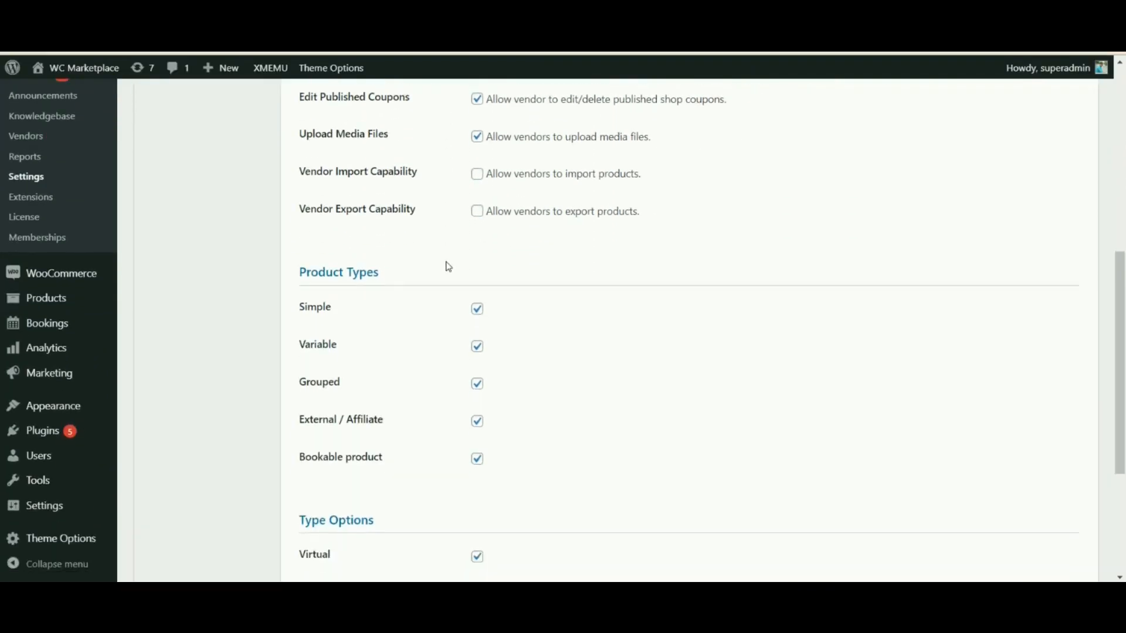
scroll(447, 270, down, 4)
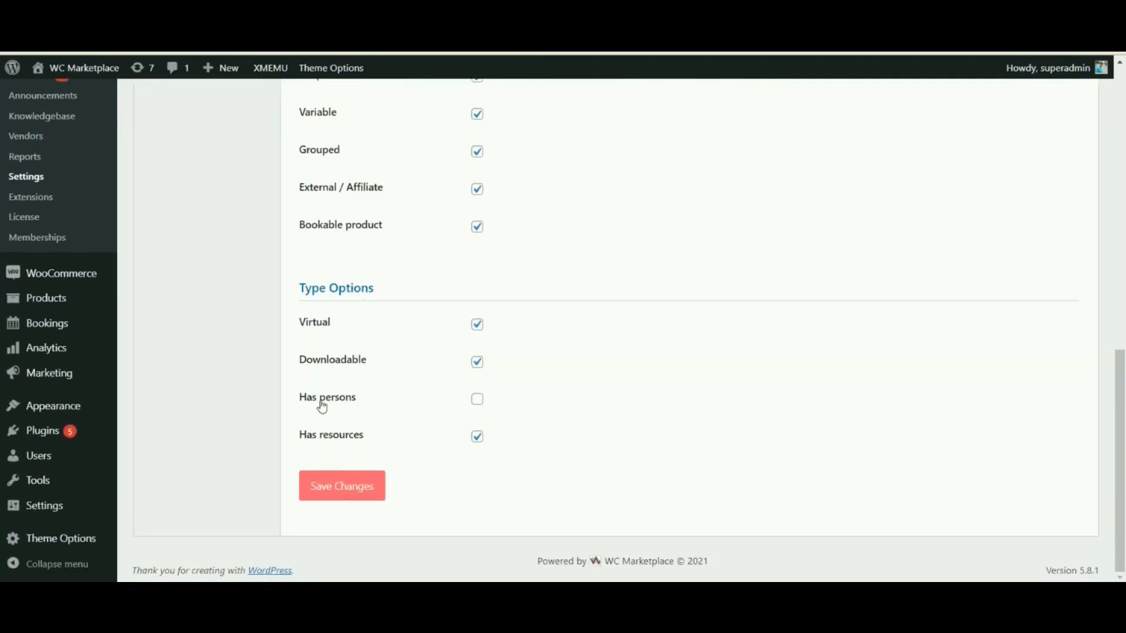
double_click(324, 406)
click(477, 400)
drag(320, 292, 375, 289)
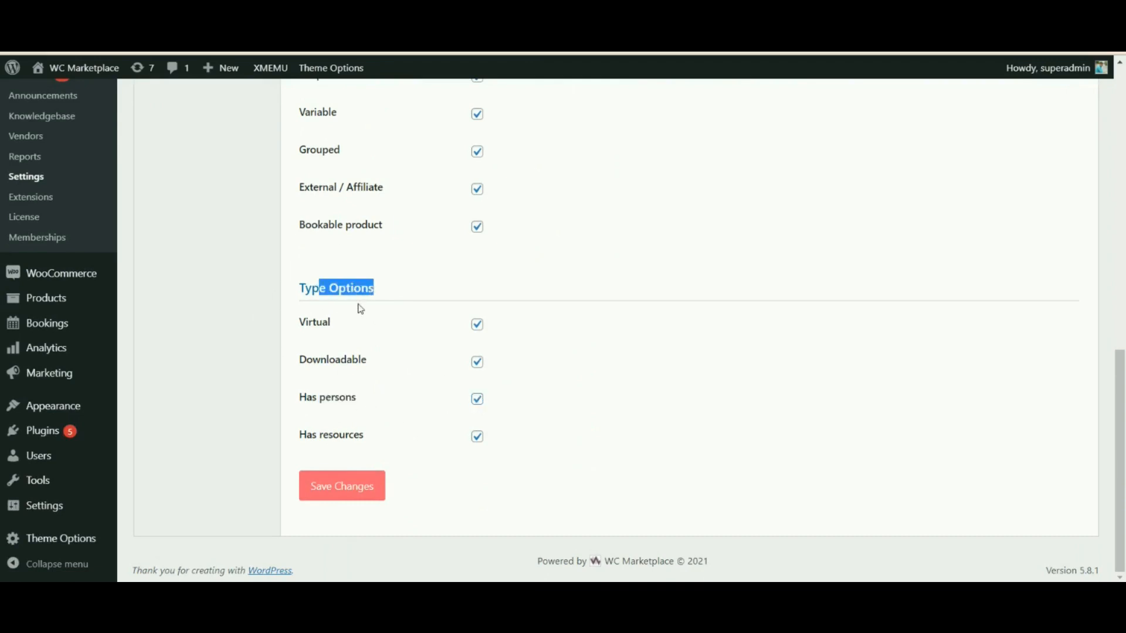
click(498, 267)
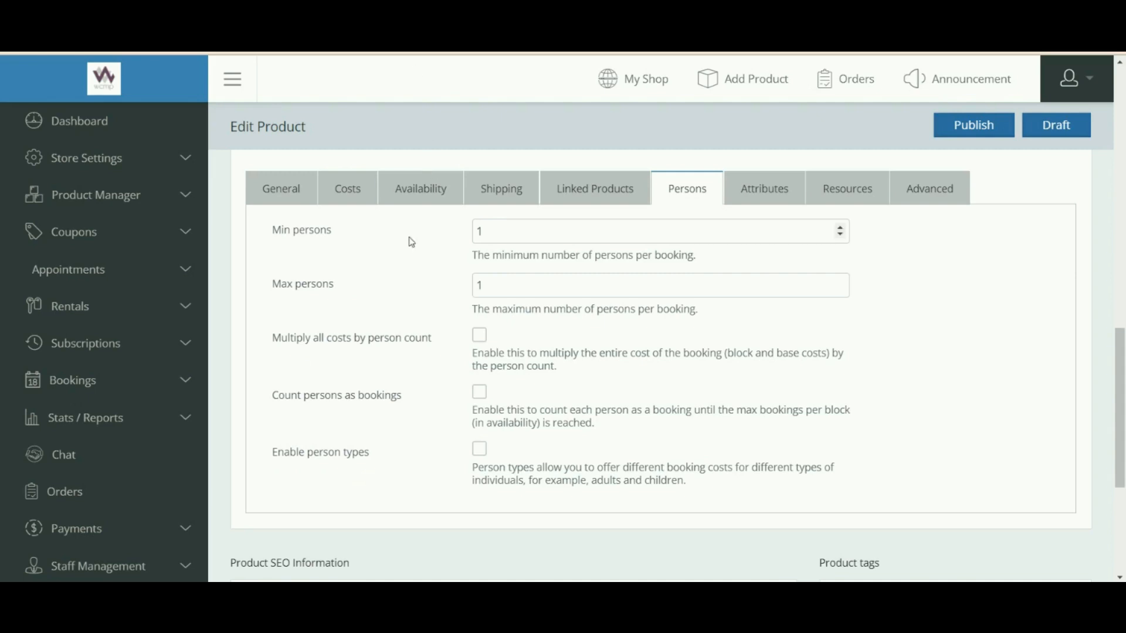
Set Min persons to 10 and Max persons to 15.
drag(281, 230, 326, 231)
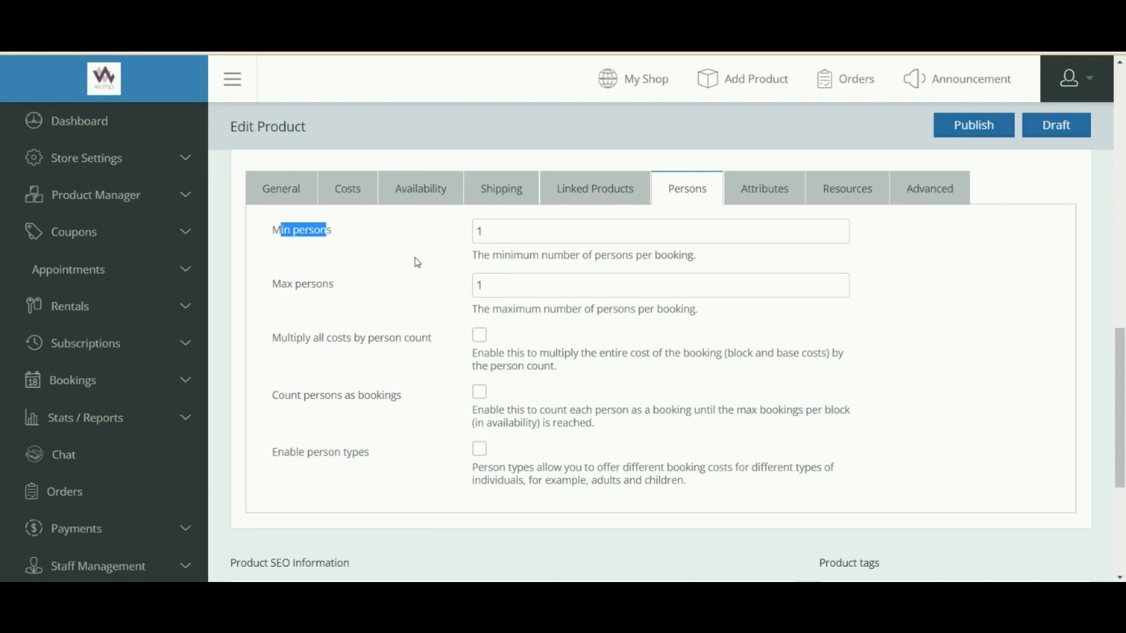
click(506, 239)
text(0)
key(Tab)
text(15)
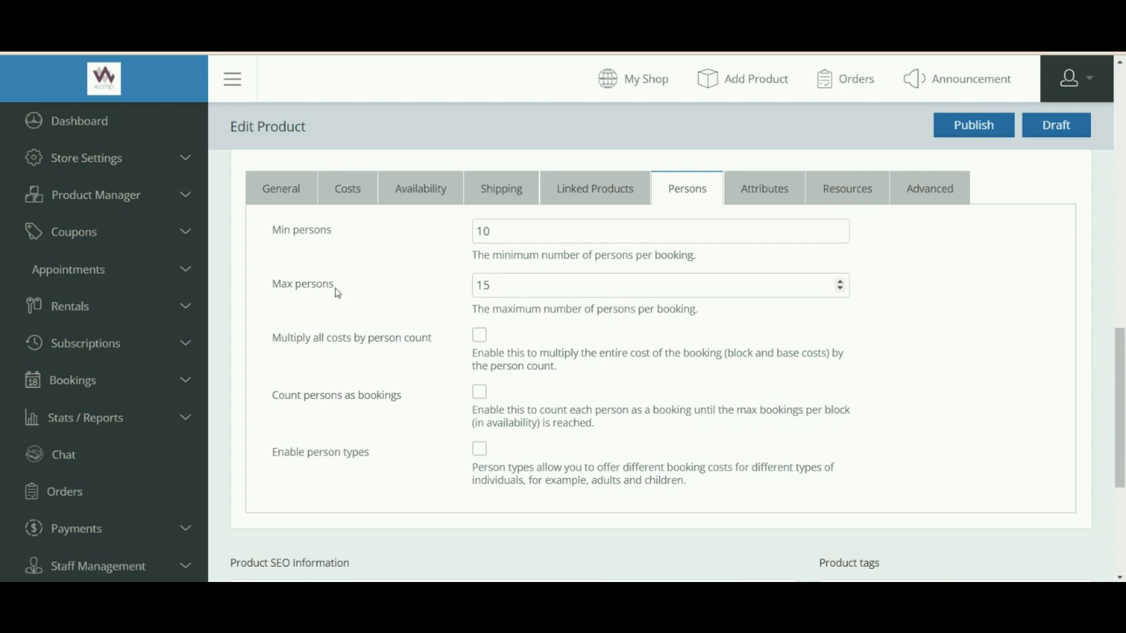
scroll(322, 291, down, 1)
drag(295, 302, 425, 306)
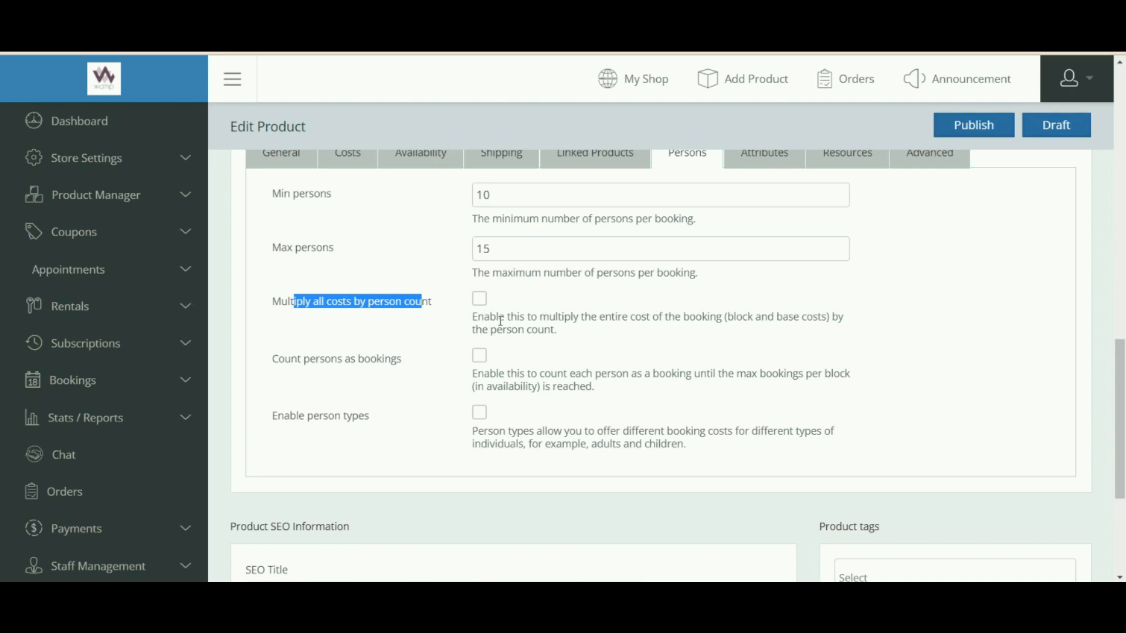
Leave Multiply costs by person count off and tick Count persons as bookings.
click(485, 305)
click(455, 327)
drag(309, 359, 398, 359)
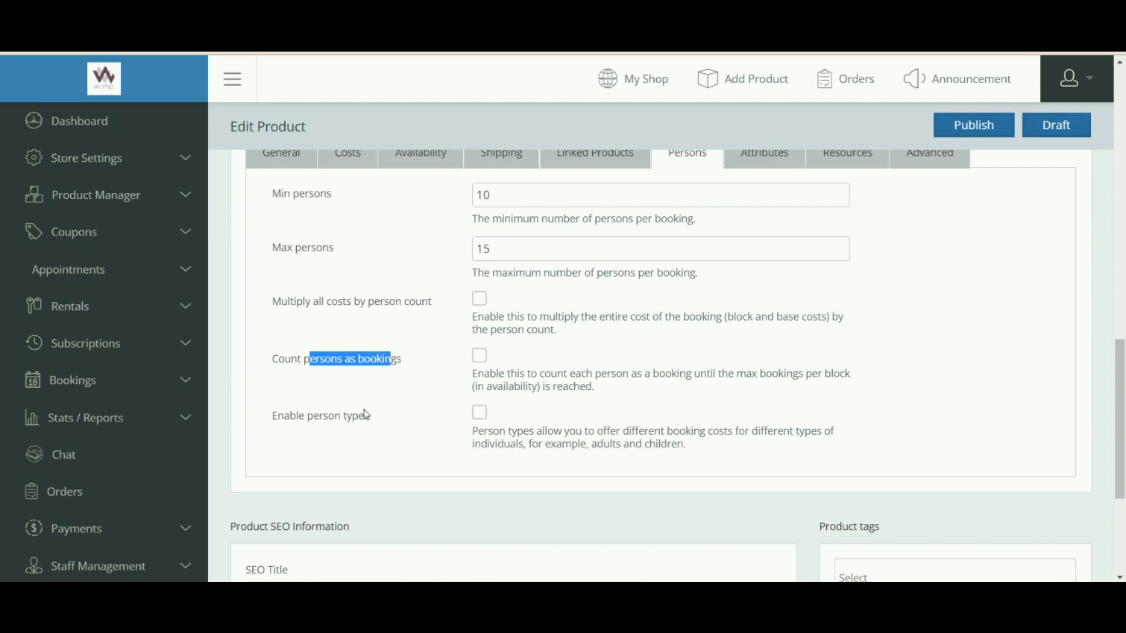
click(480, 356)
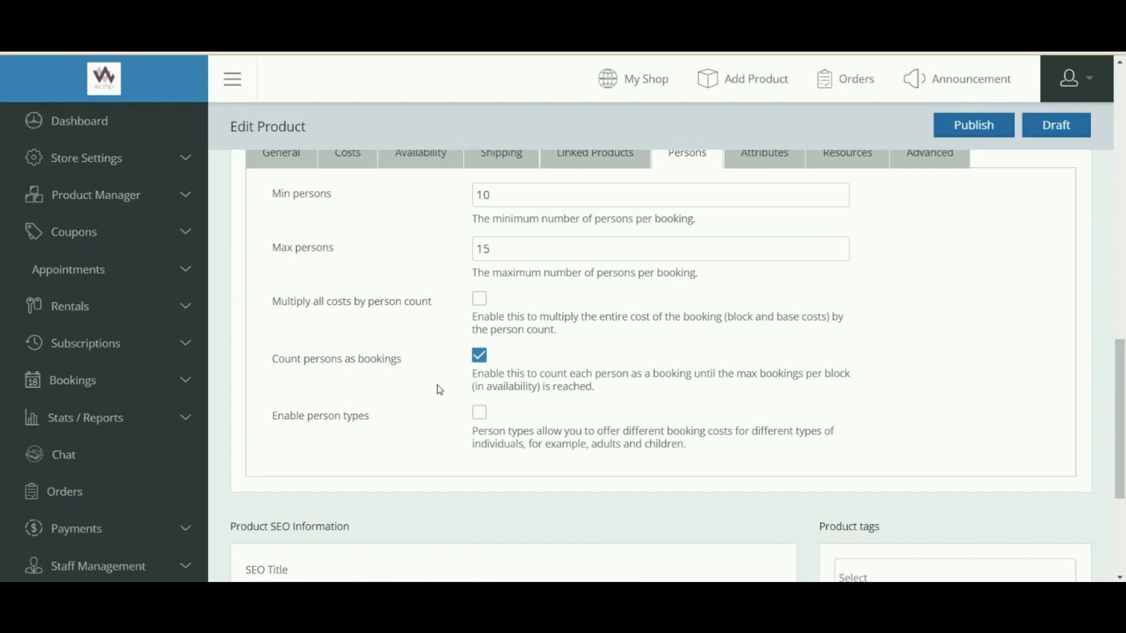
drag(303, 418, 372, 423)
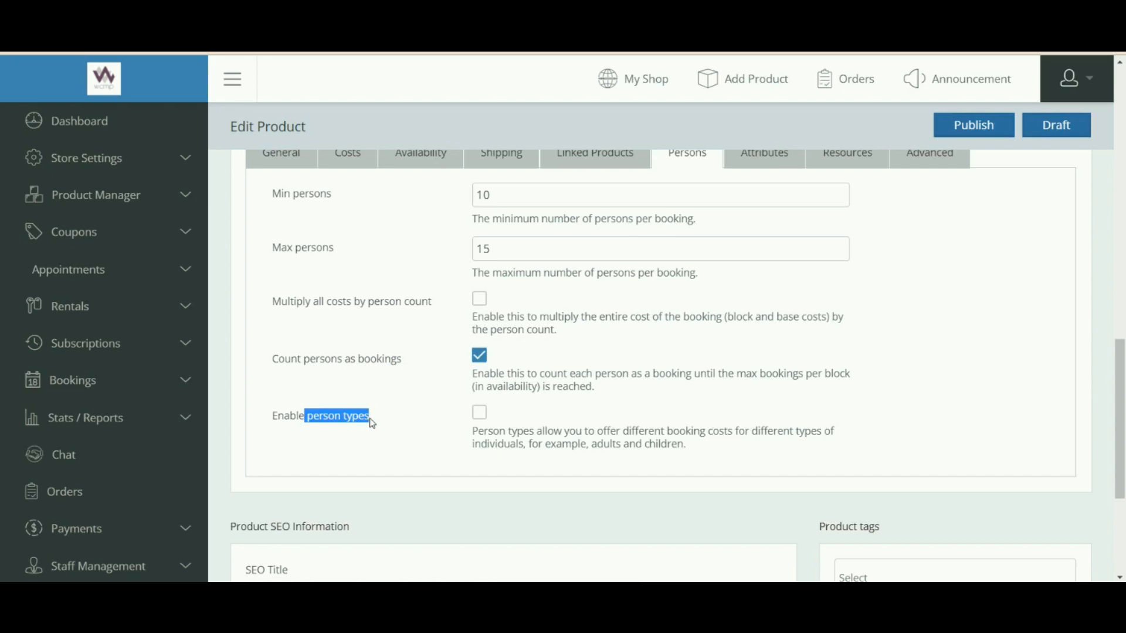
scroll(352, 428, down, 3)
Add a new person type to the product and name it 'child'.
click(337, 439)
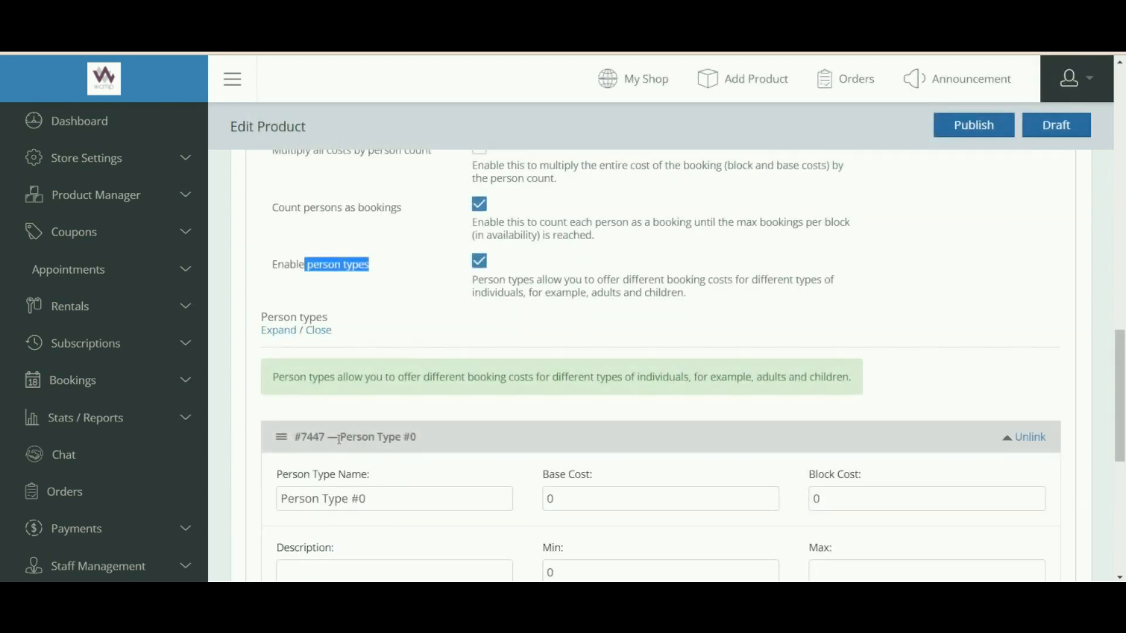
scroll(314, 474, down, 4)
click(341, 279)
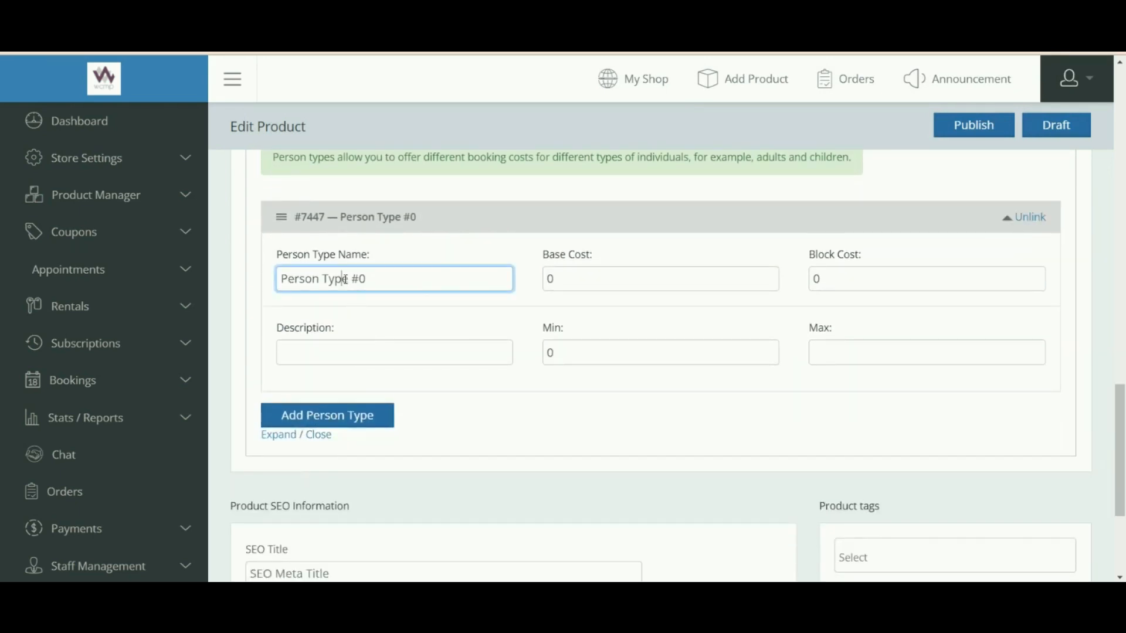
click(372, 274)
click(331, 358)
click(378, 276)
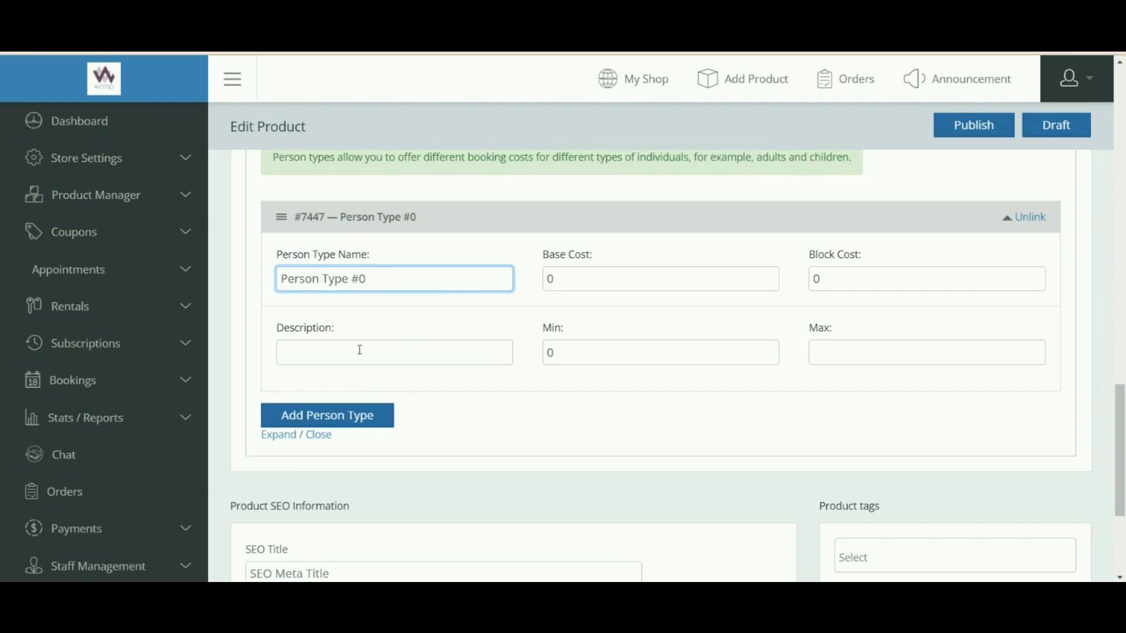
click(360, 349)
click(370, 285)
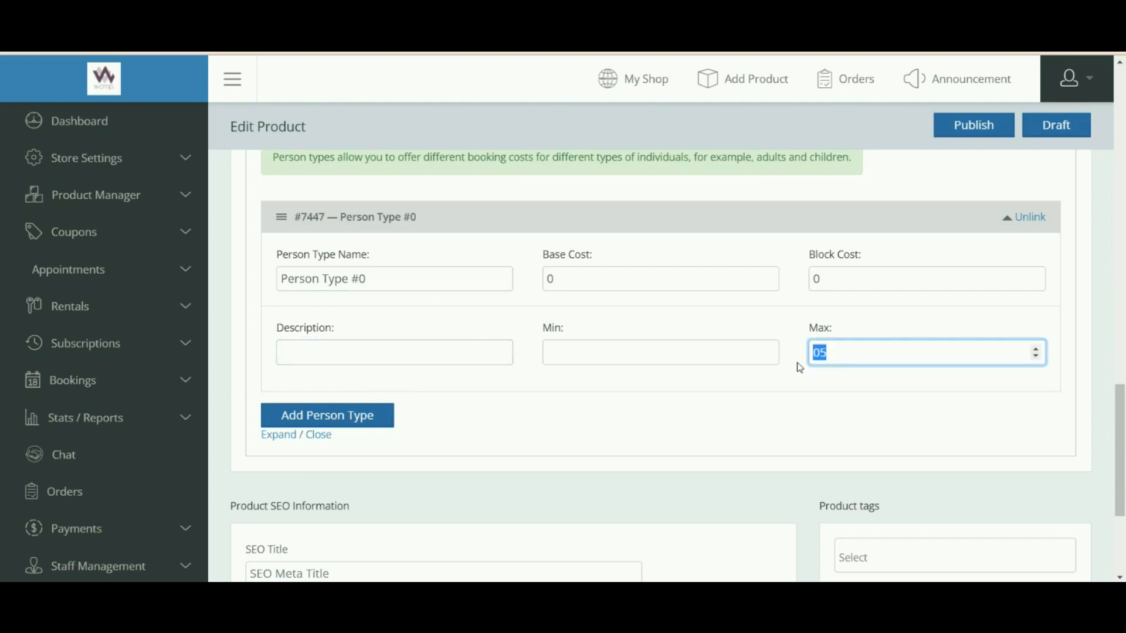
key(BackSpace)
drag(374, 280, 259, 285)
key(BackSpace)
text(child)
click(343, 237)
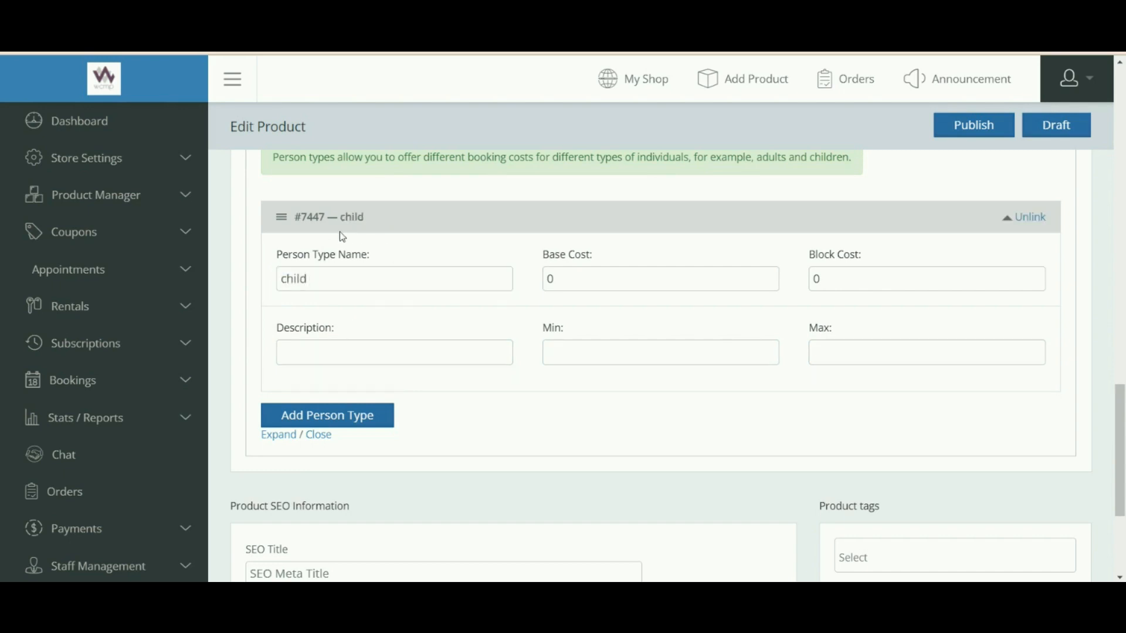
Set the child person type's base cost to 10 and block cost to 05.
drag(570, 279, 546, 282)
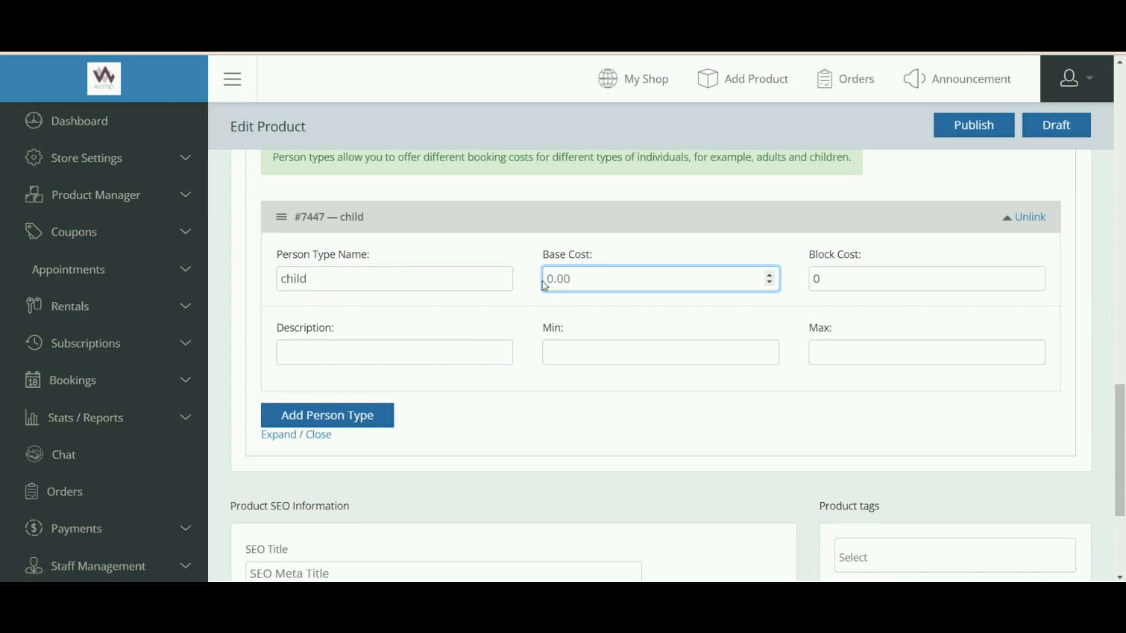
text(10)
double_click(818, 287)
text(000)
key(BackSpace)
key(BackSpace)
text(5)
key(Tab)
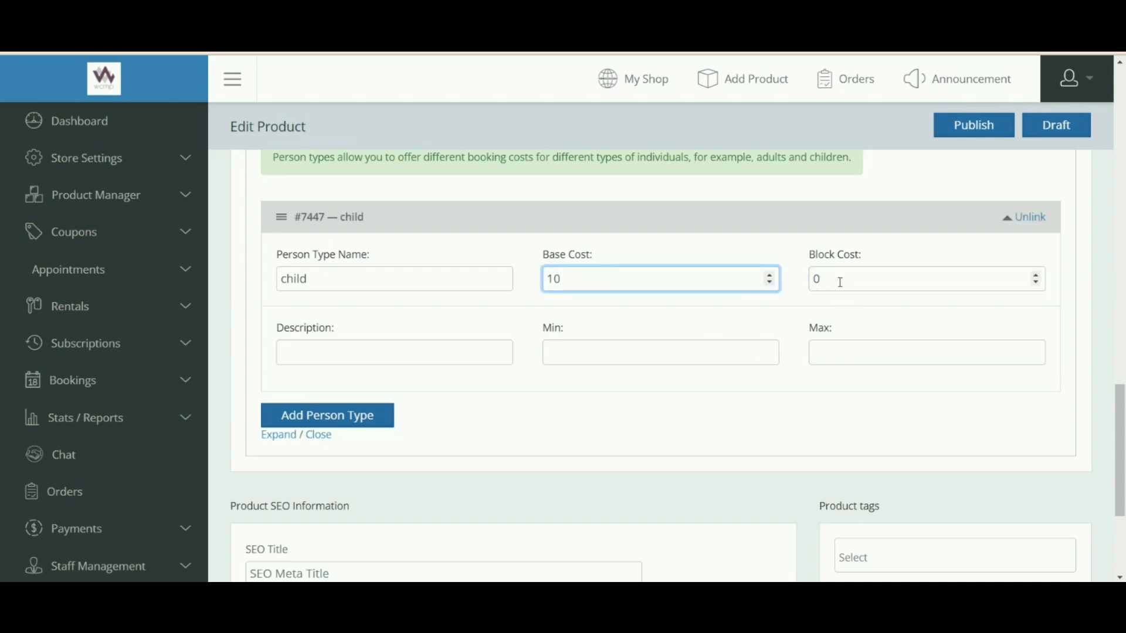
double_click(818, 287)
key(BackSpace)
text(05)
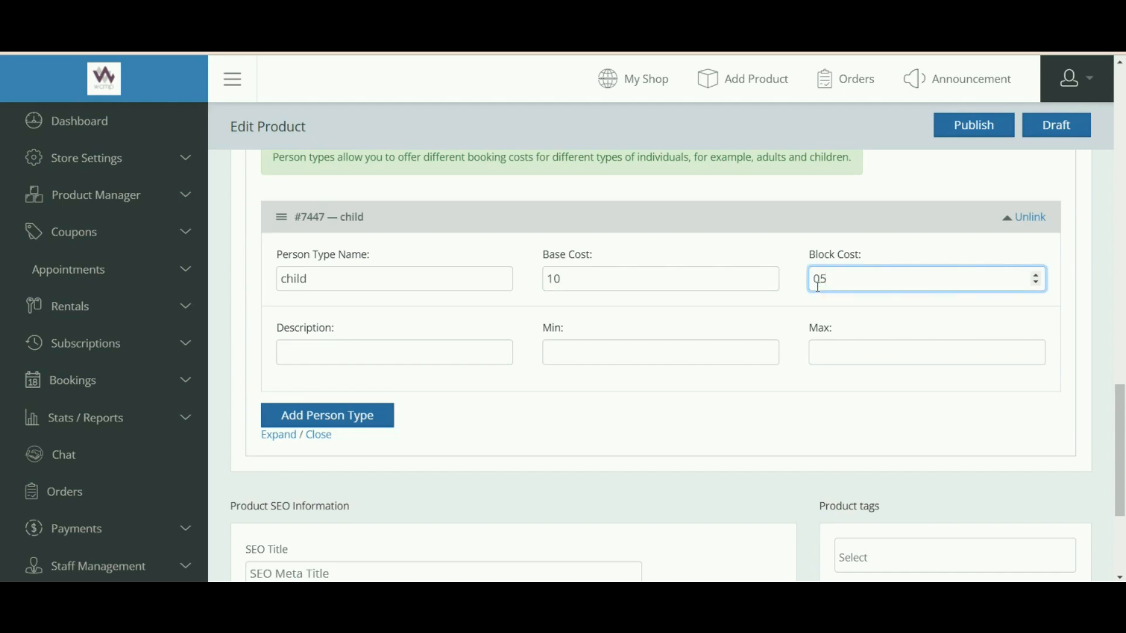
Enter the description 'under 10', with Min 05 and Max 10 at first.
click(309, 360)
text(under 10)
key(Tab)
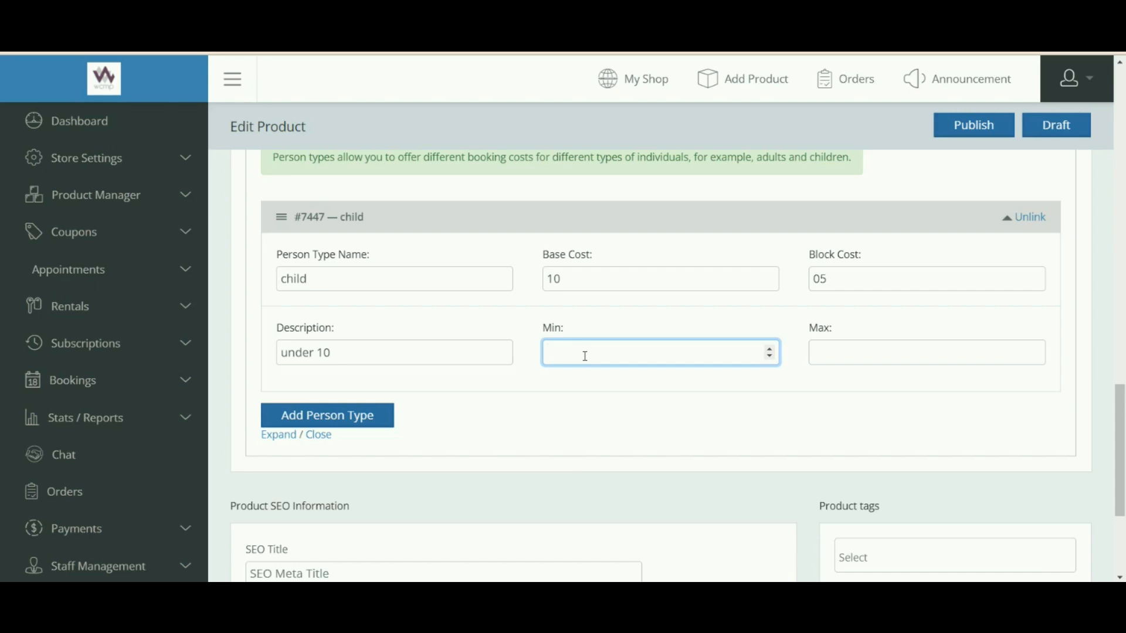
text(05)
click(862, 348)
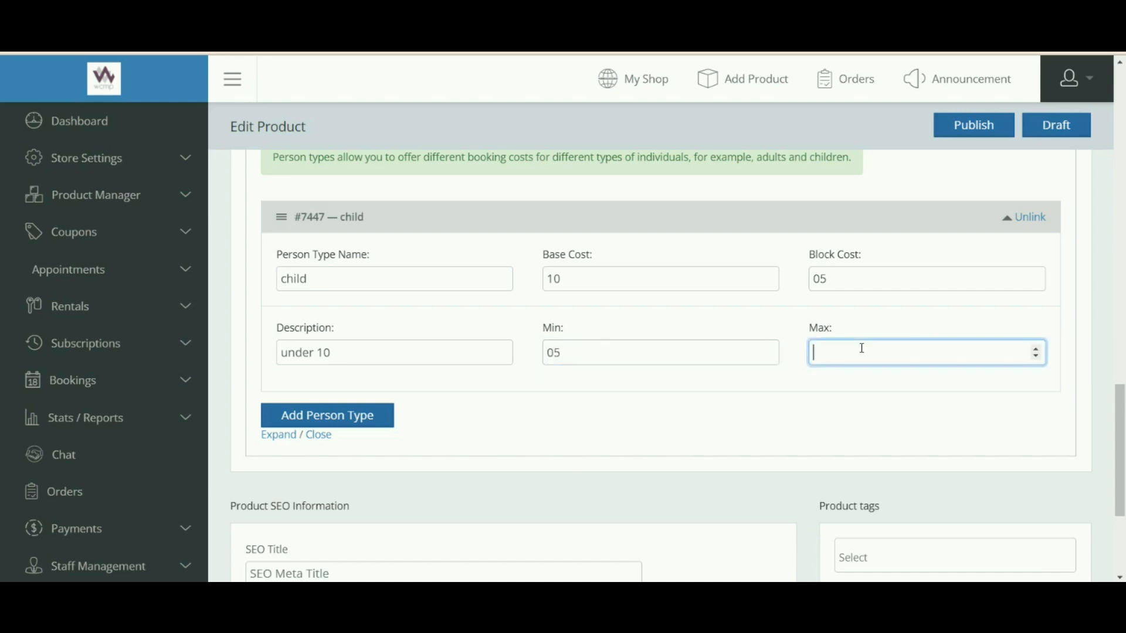
text(10)
click(726, 487)
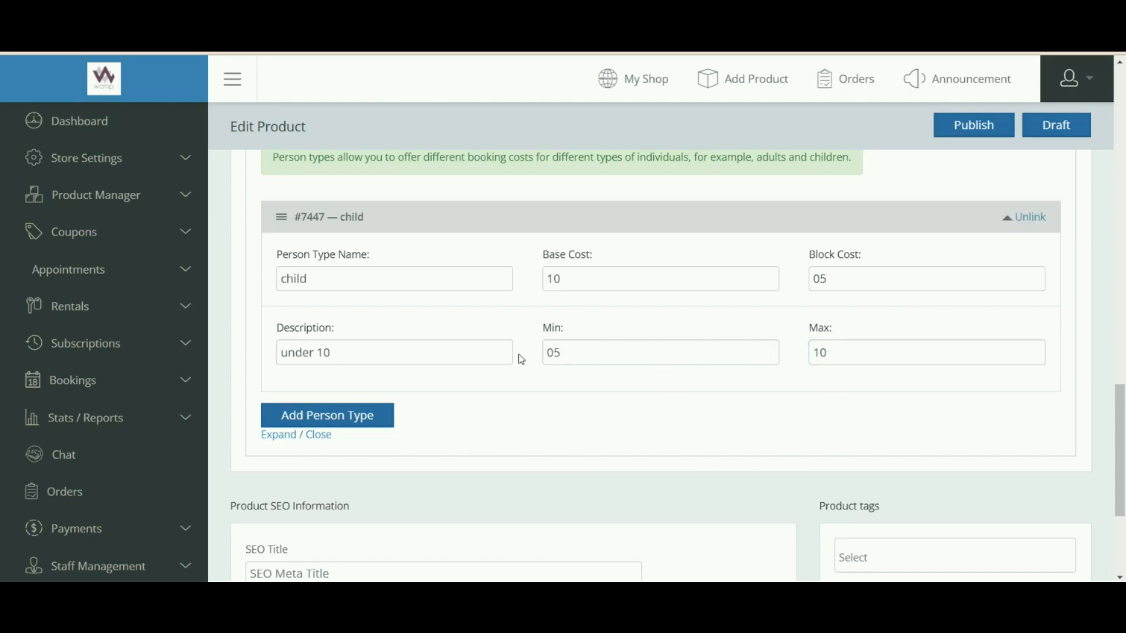
Clear the child person type's Max and Min values so both are empty.
scroll(519, 354, up, 1)
scroll(519, 356, down, 1)
scroll(522, 360, up, 2)
scroll(522, 360, down, 2)
click(862, 348)
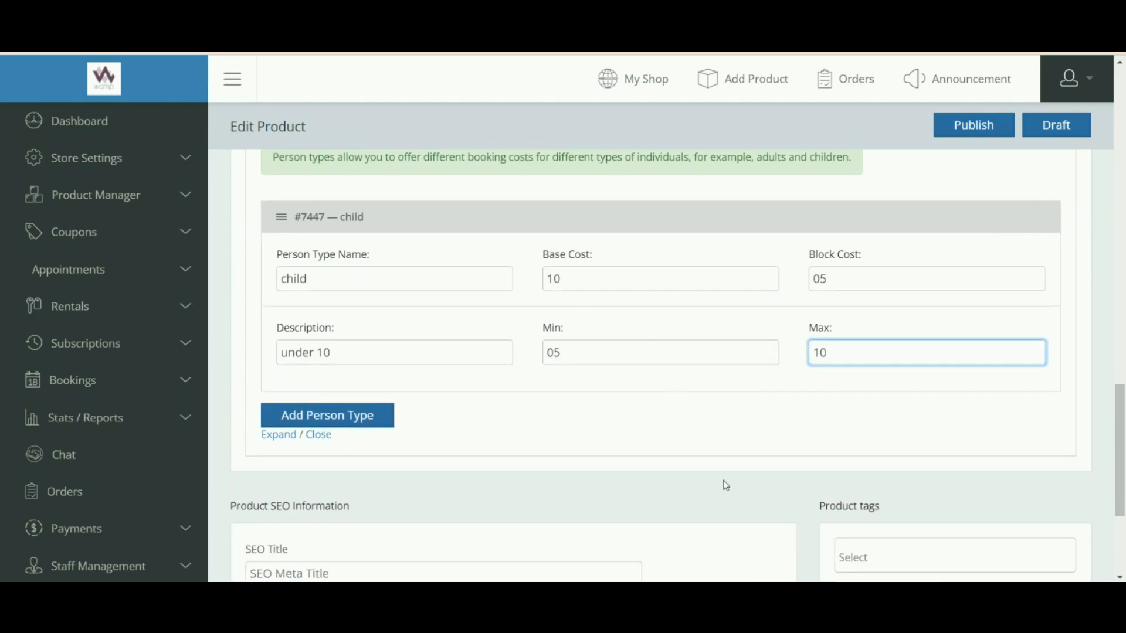
key(BackSpace)
key(BackSpace)
key(shift+Tab)
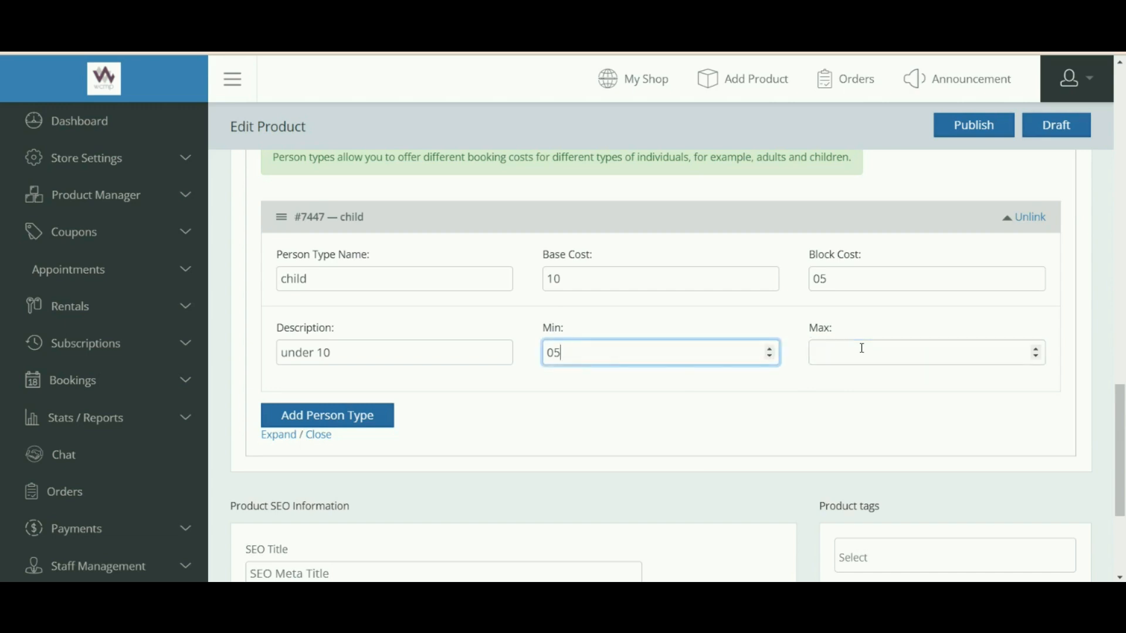
click(585, 356)
key(BackSpace)
key(BackSpace)
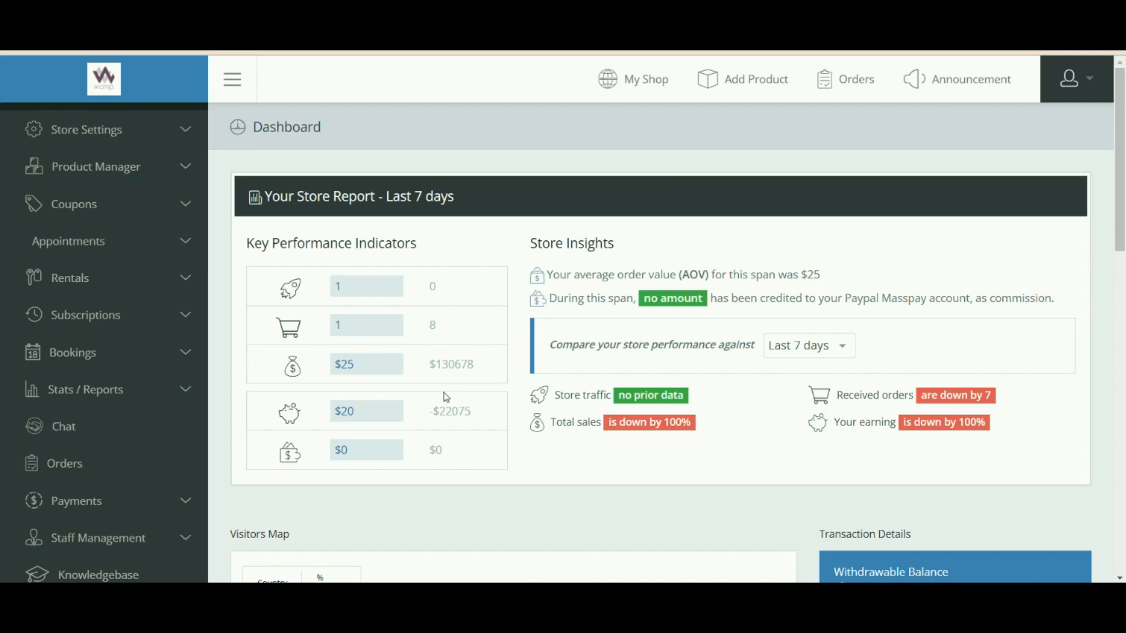
Expand Bookings in the sidebar and go to Add Booking.
click(84, 359)
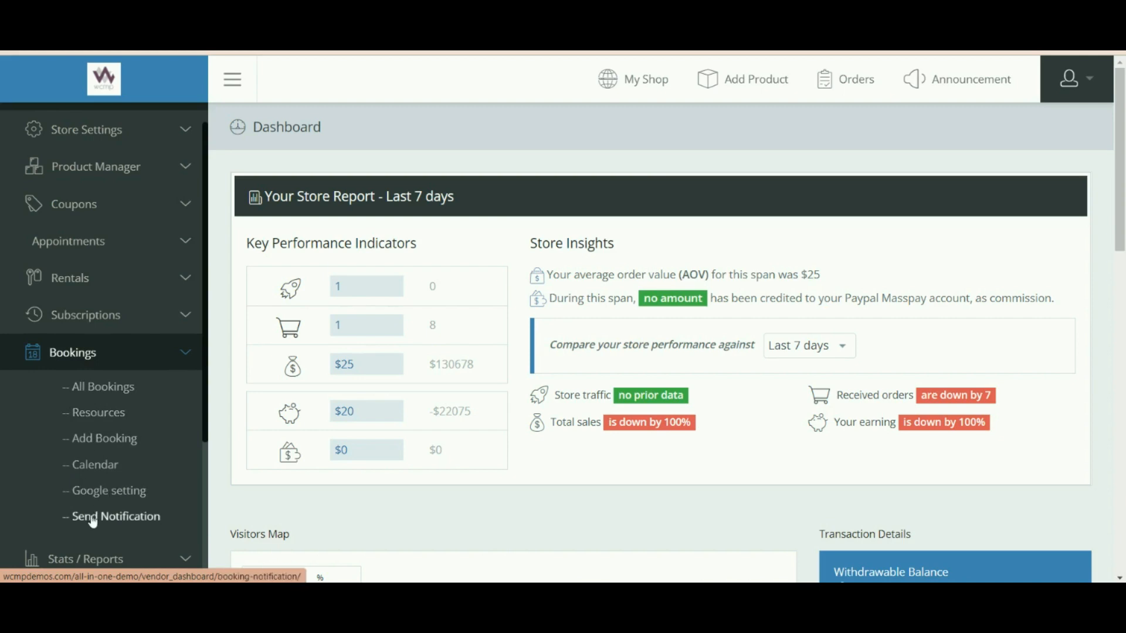
click(111, 445)
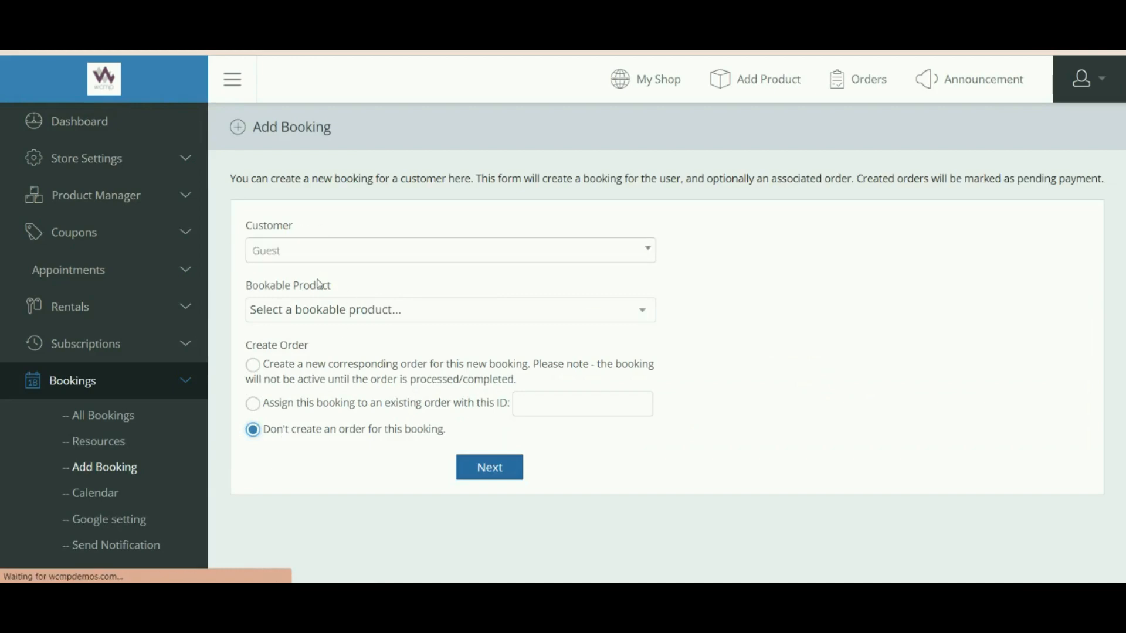
Search customers for 'test', then leave the booking's customer as Guest.
drag(259, 226, 300, 225)
click(288, 252)
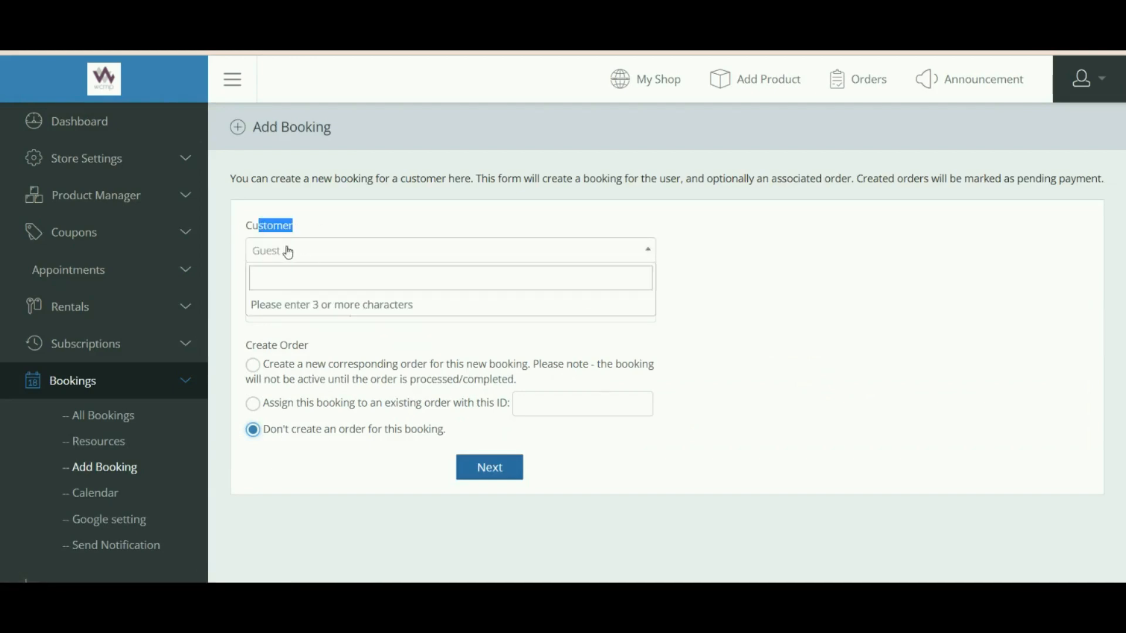
click(284, 284)
text(test)
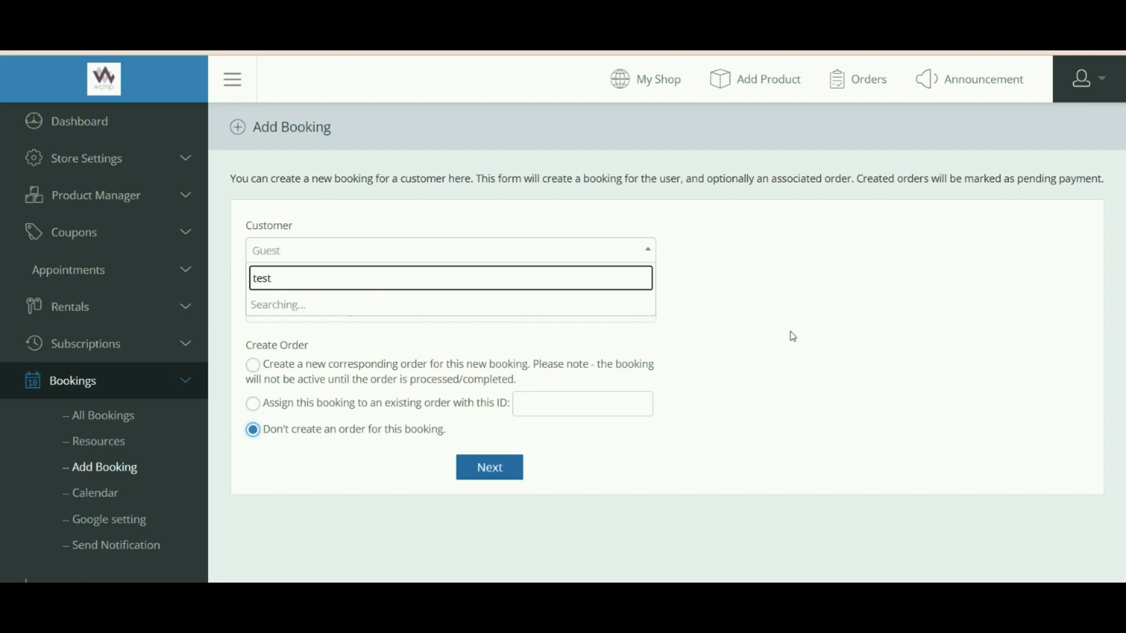
click(793, 337)
Choose bookable product 'testing 2 (#7142)' and keep 'Don't create an order' selected.
click(405, 310)
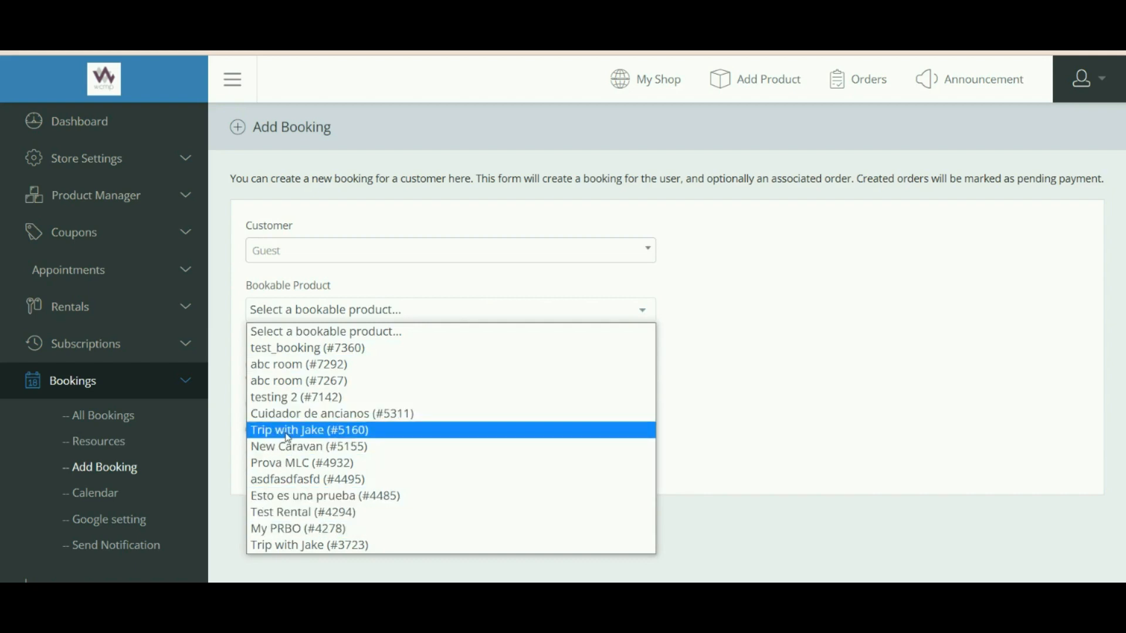
click(290, 398)
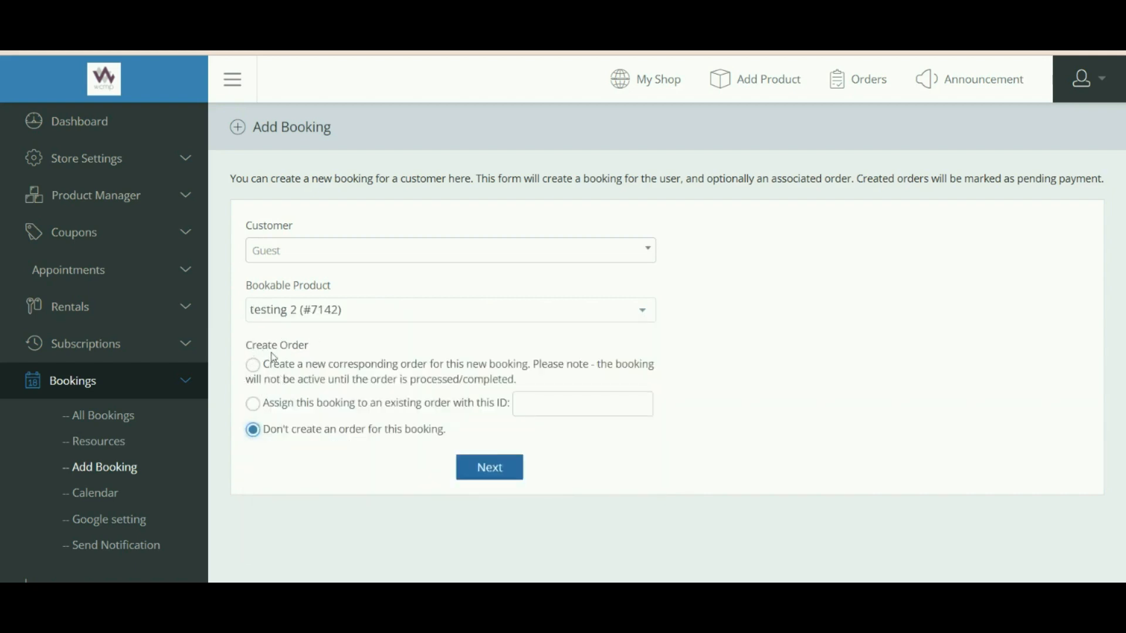
click(537, 402)
drag(425, 404, 487, 405)
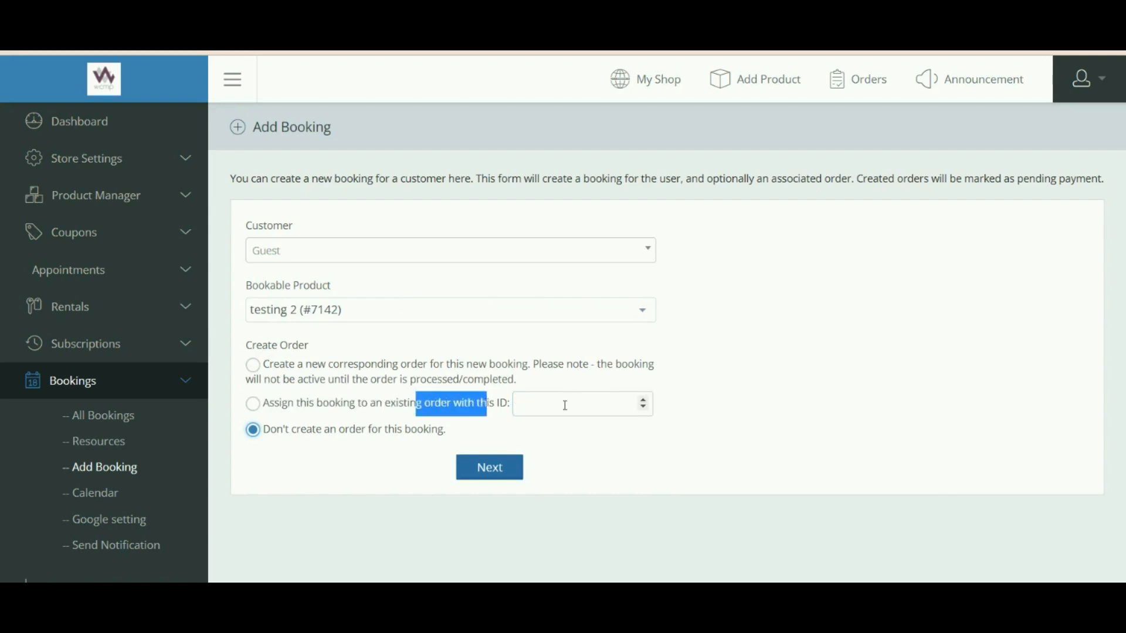
click(566, 406)
drag(293, 431, 380, 459)
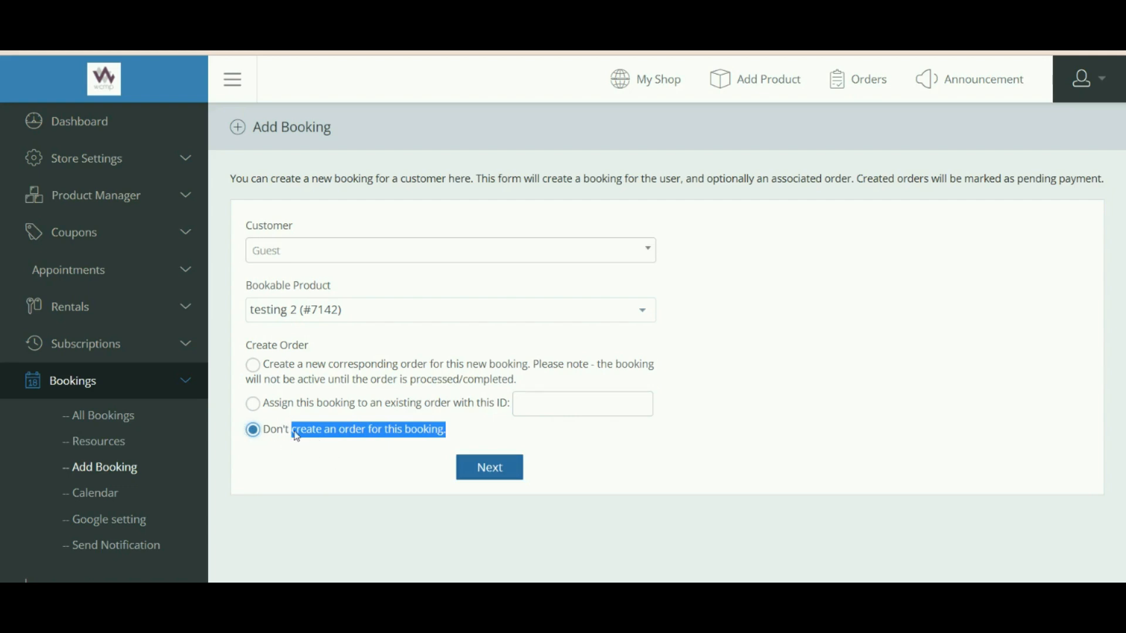
click(277, 464)
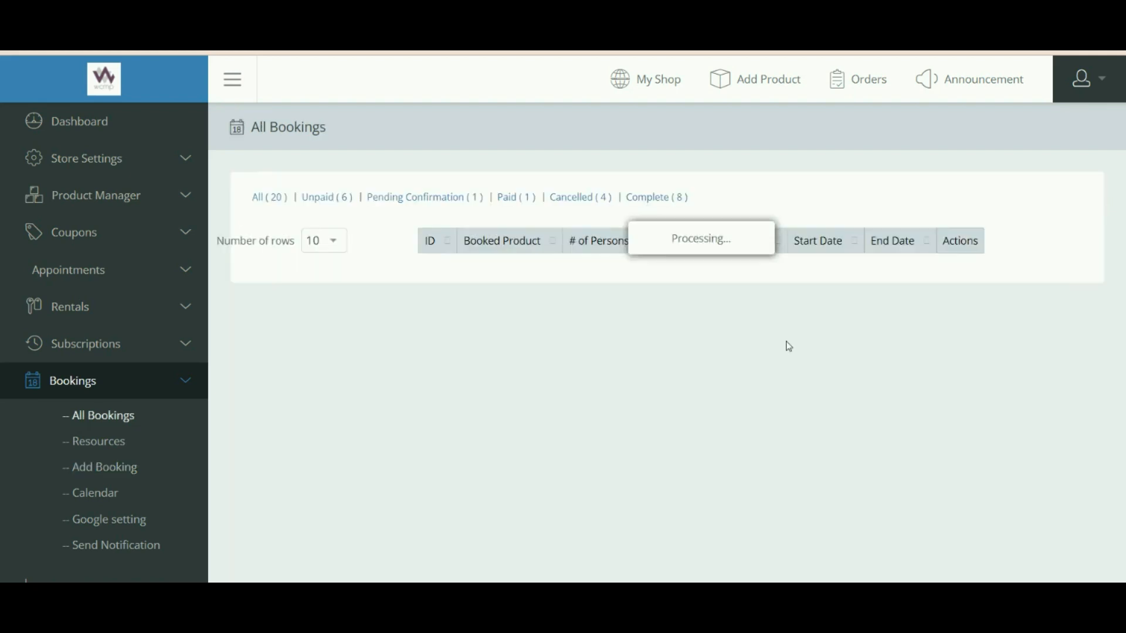
Scroll through the All Bookings table, checking the bookable product filter, and return to the top.
scroll(786, 349, down, 3)
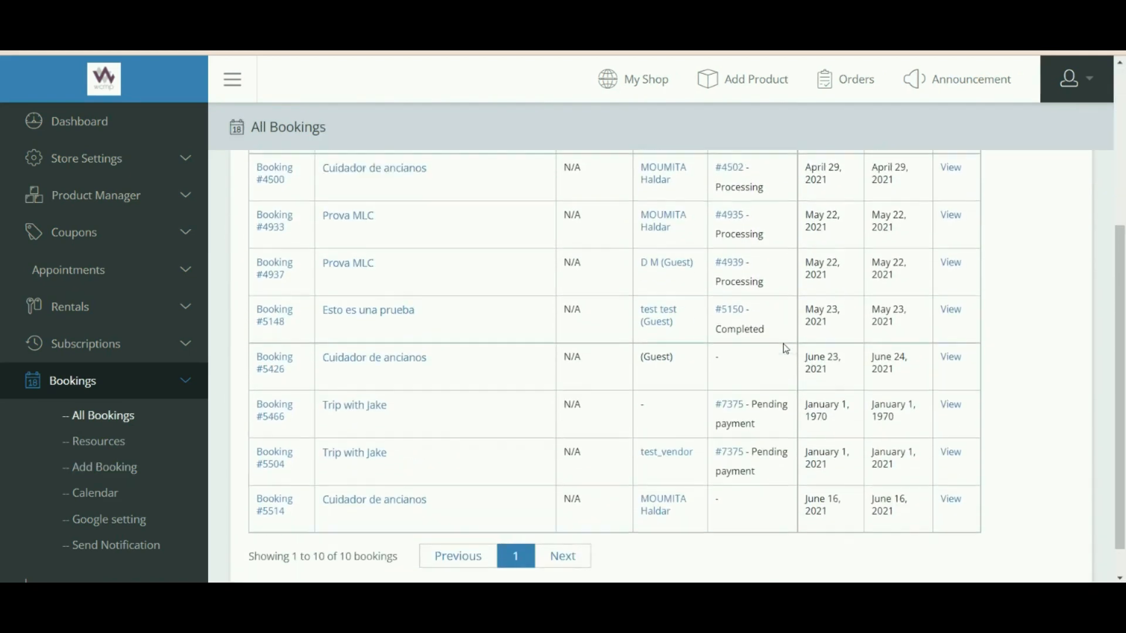
scroll(787, 349, up, 5)
scroll(786, 349, down, 2)
scroll(786, 349, up, 2)
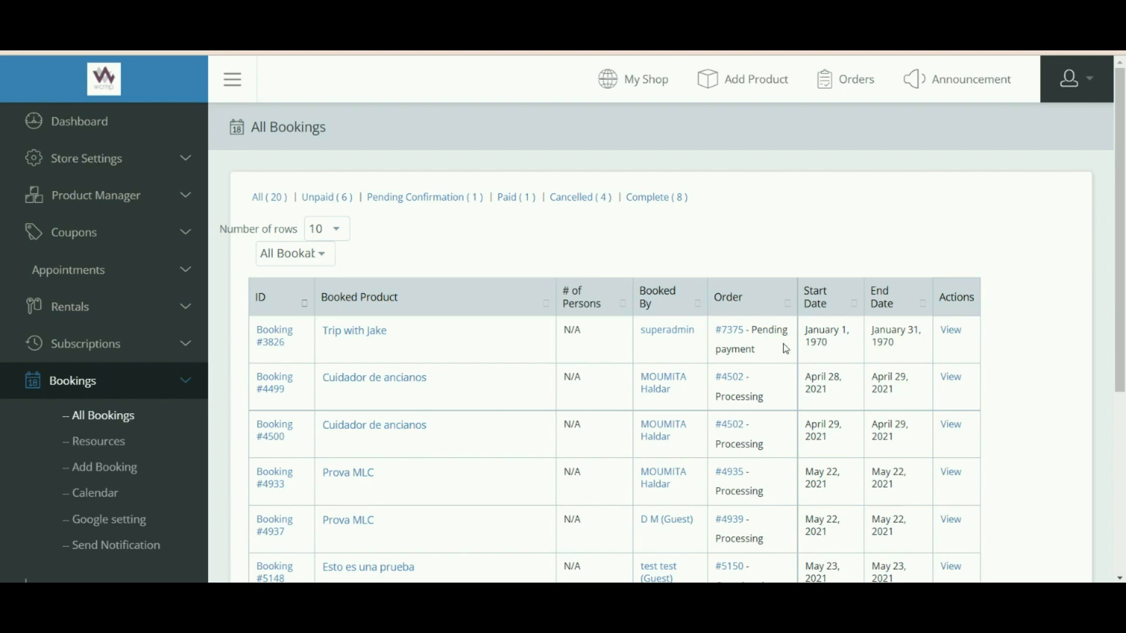
scroll(289, 403, down, 4)
scroll(291, 403, up, 4)
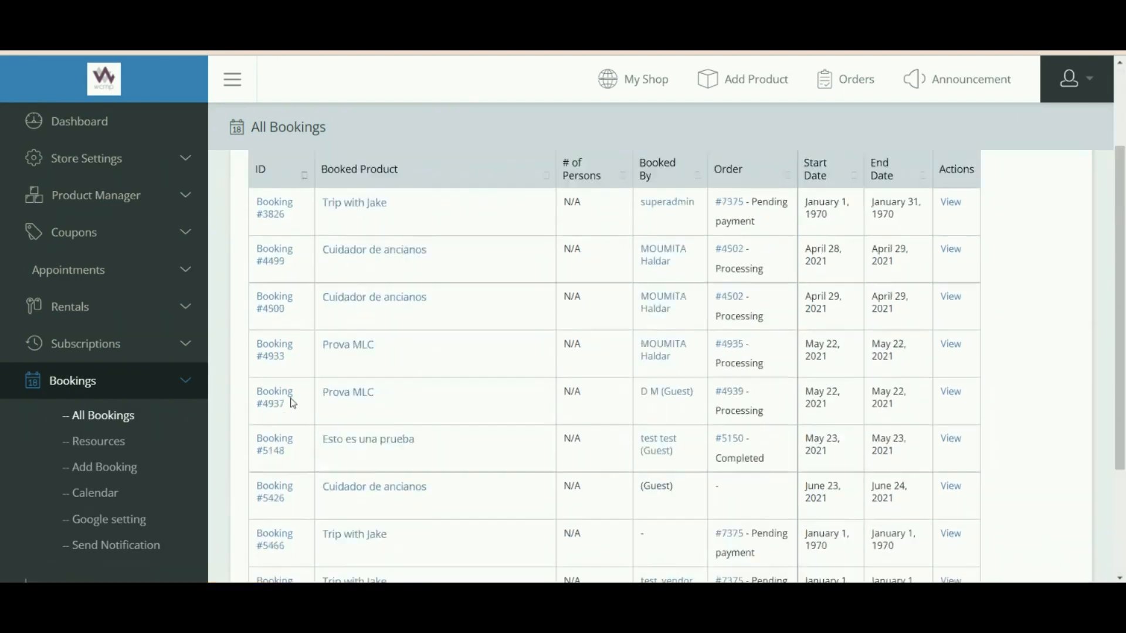
scroll(292, 401, down, 1)
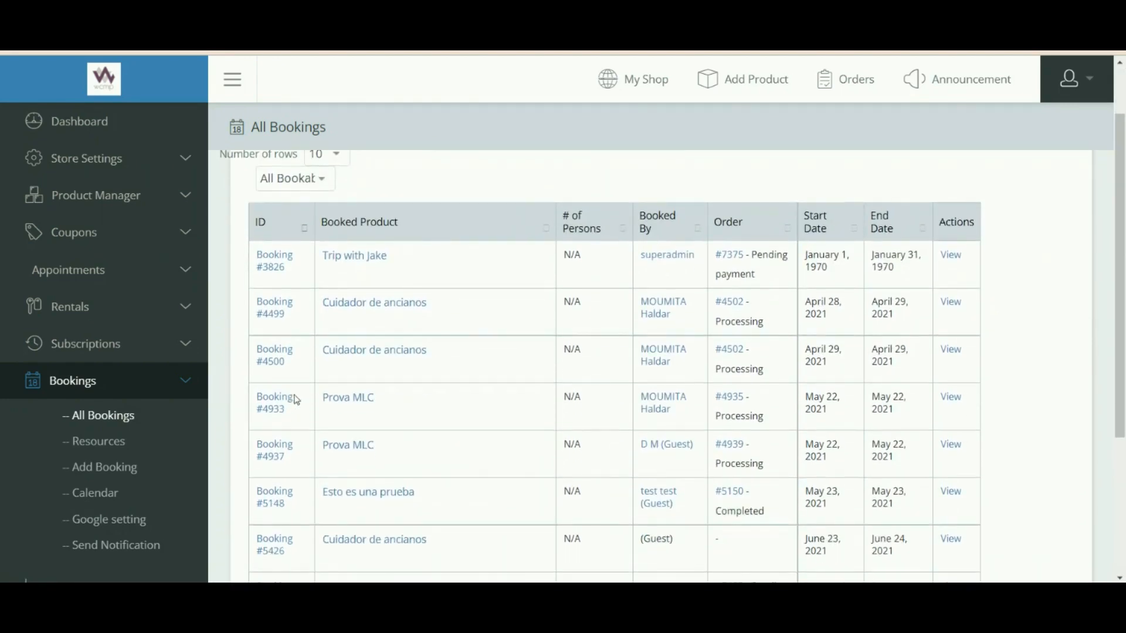
scroll(408, 196, up, 1)
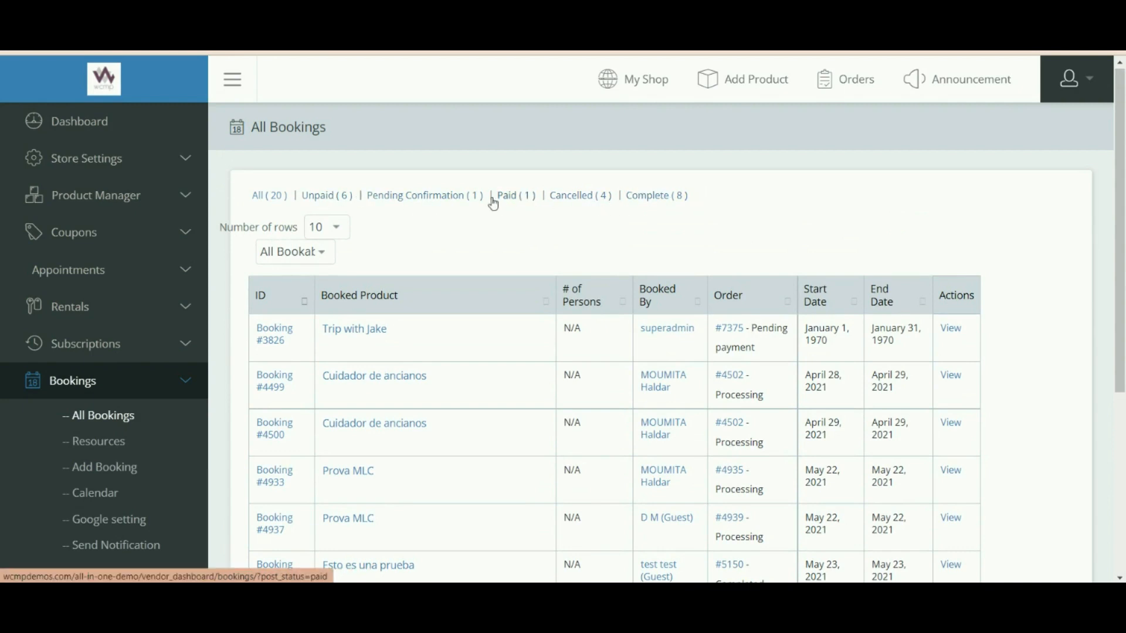
click(322, 256)
scroll(947, 350, down, 3)
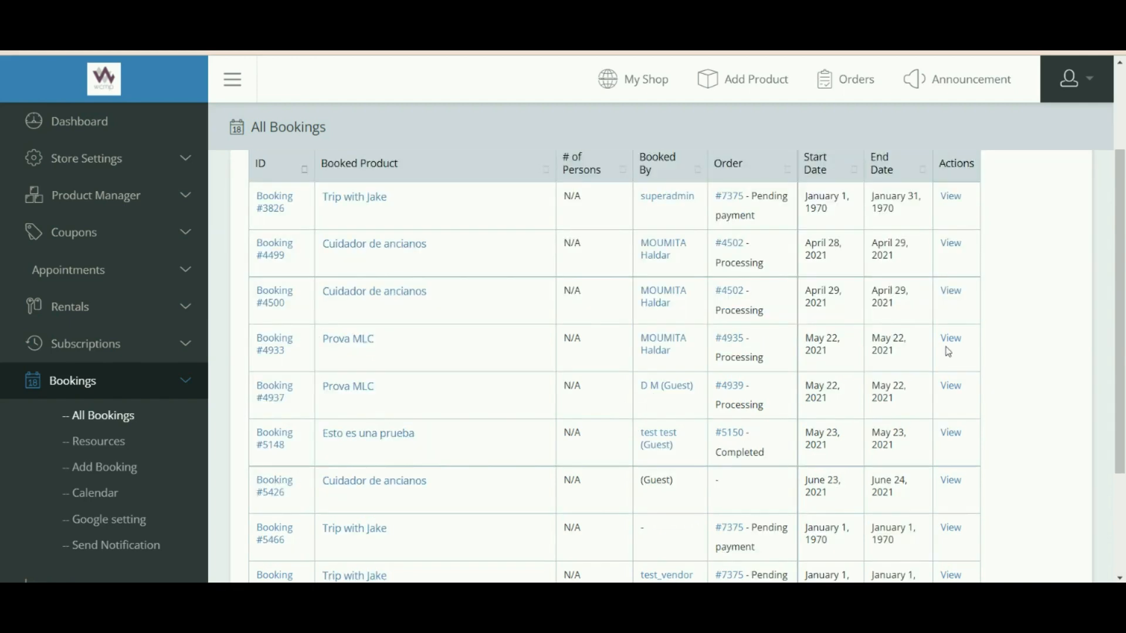
scroll(947, 357, up, 1)
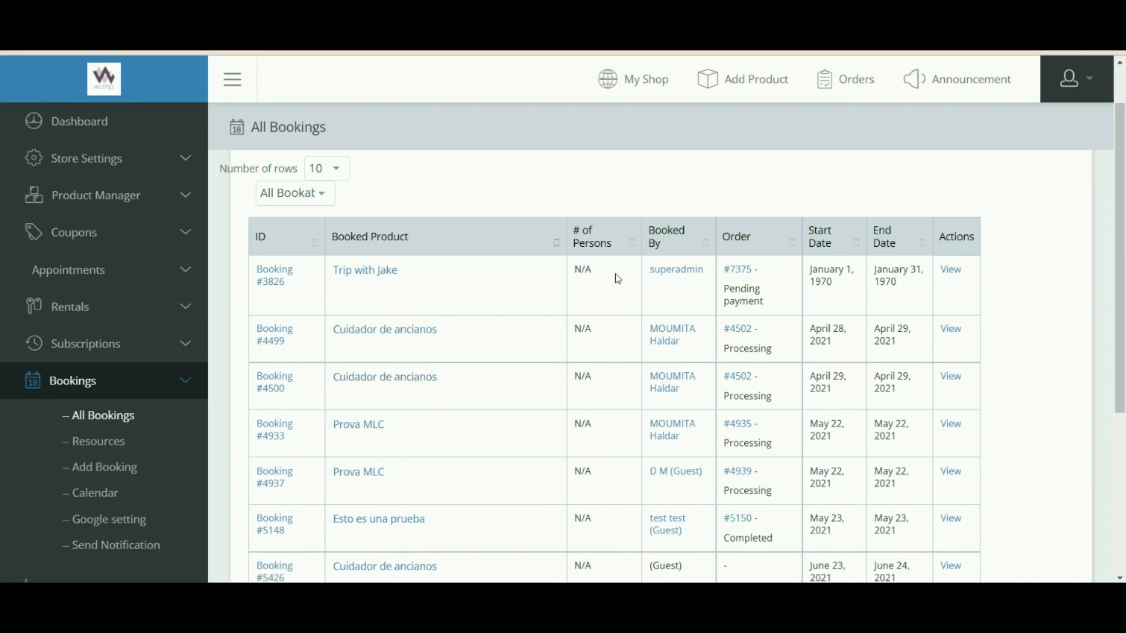
scroll(603, 360, down, 1)
scroll(594, 362, up, 2)
scroll(574, 346, down, 3)
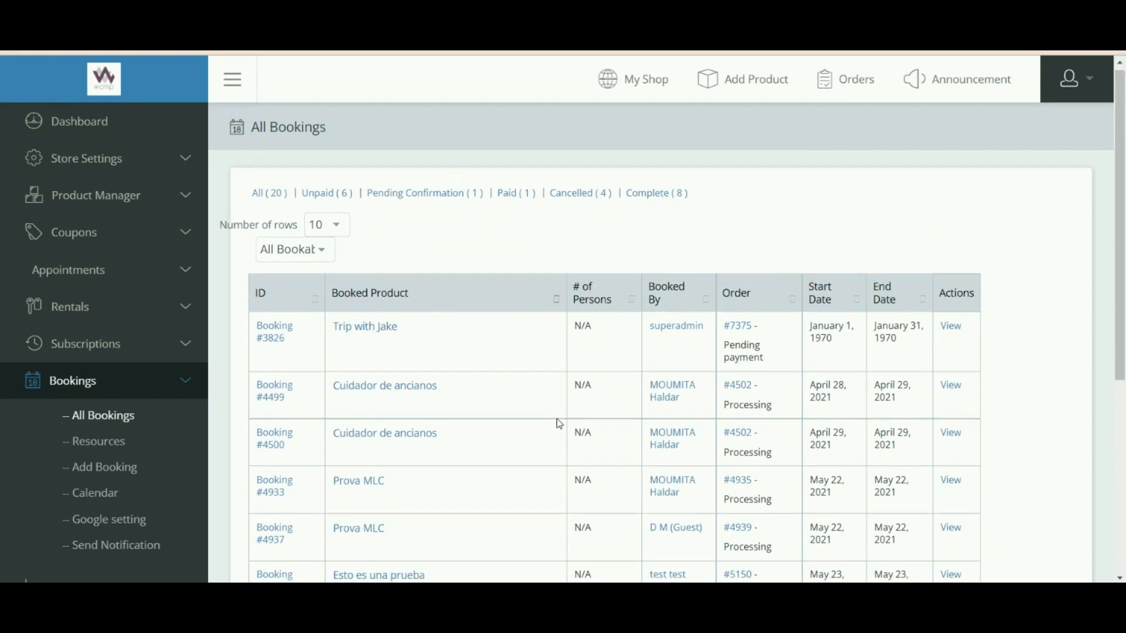
scroll(589, 402, up, 1)
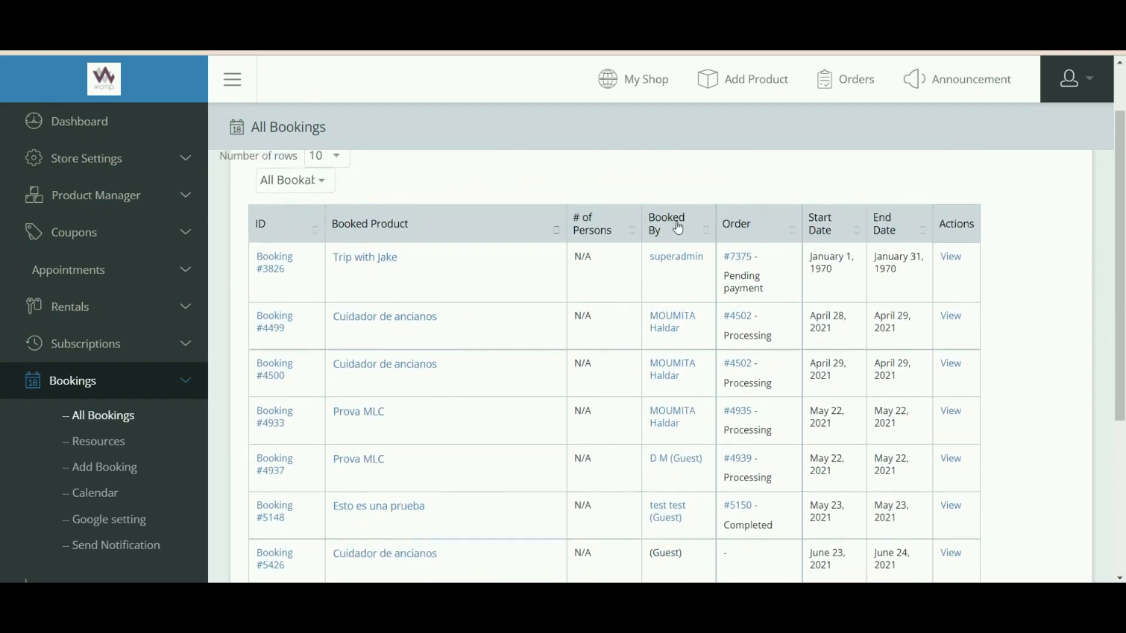
scroll(666, 340, down, 1)
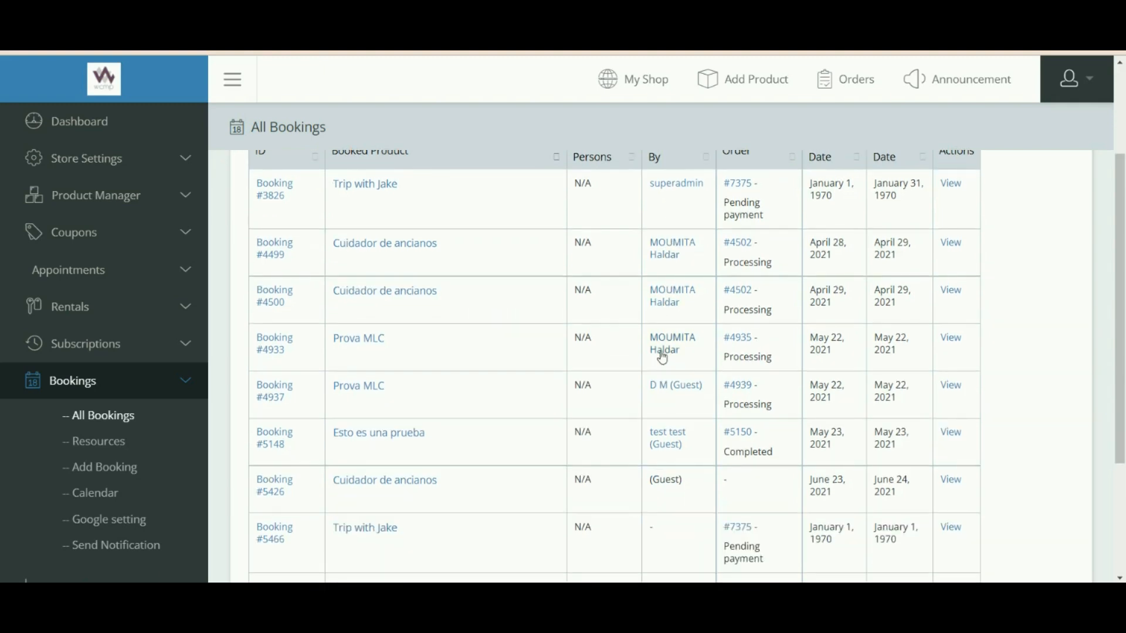
scroll(672, 422, up, 1)
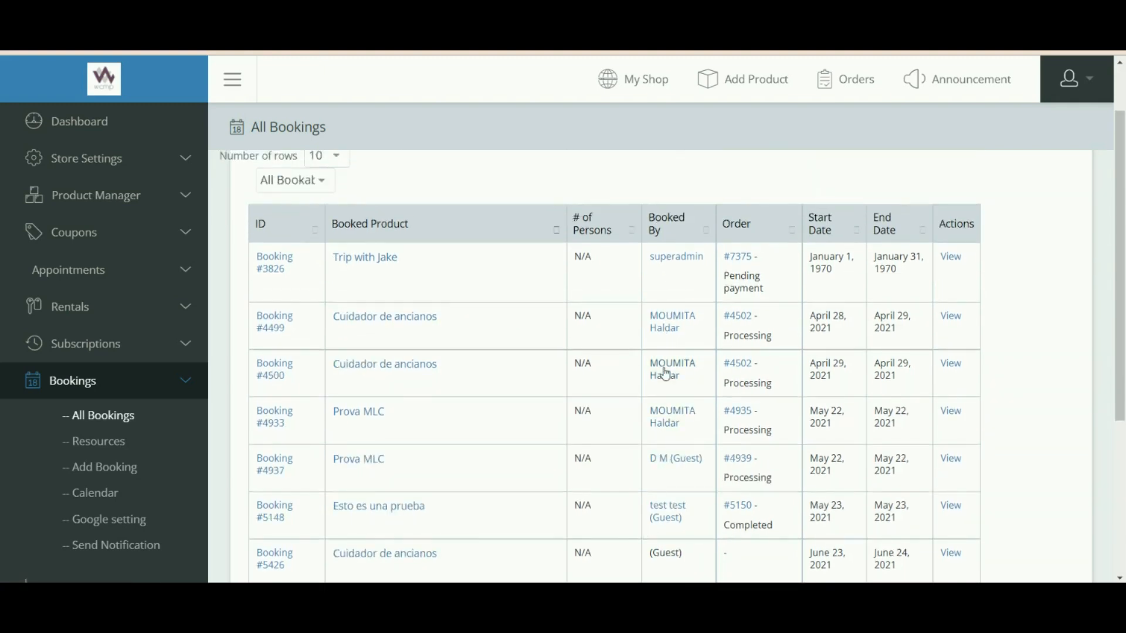
scroll(661, 478, down, 1)
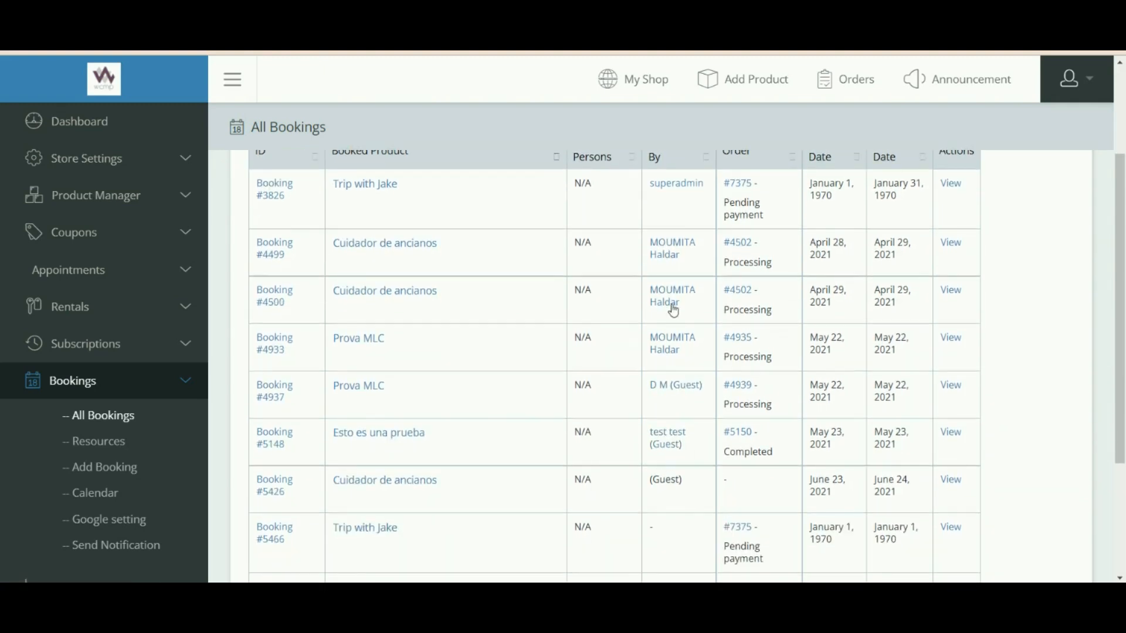
scroll(690, 246, up, 1)
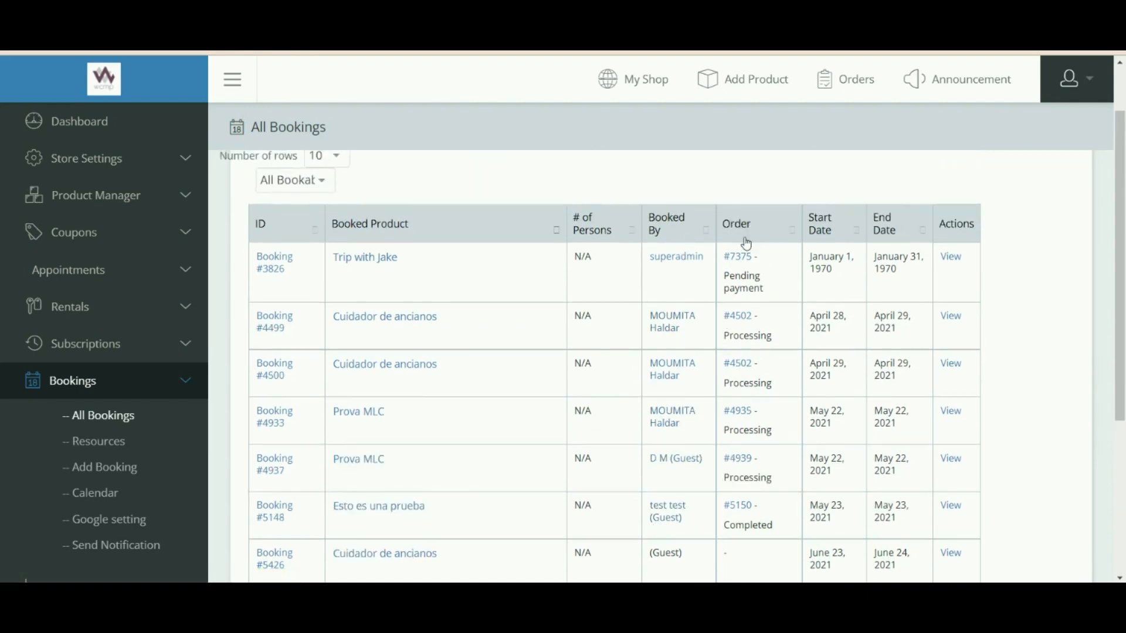
scroll(741, 491, down, 1)
scroll(741, 528, down, 1)
scroll(745, 469, up, 3)
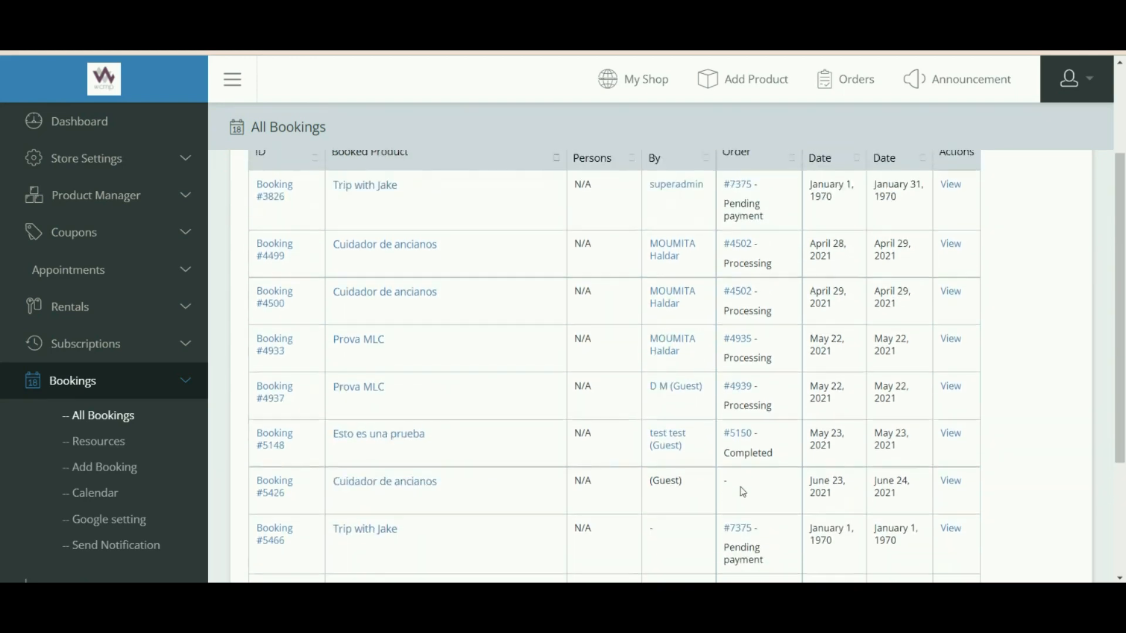
scroll(745, 305, down, 5)
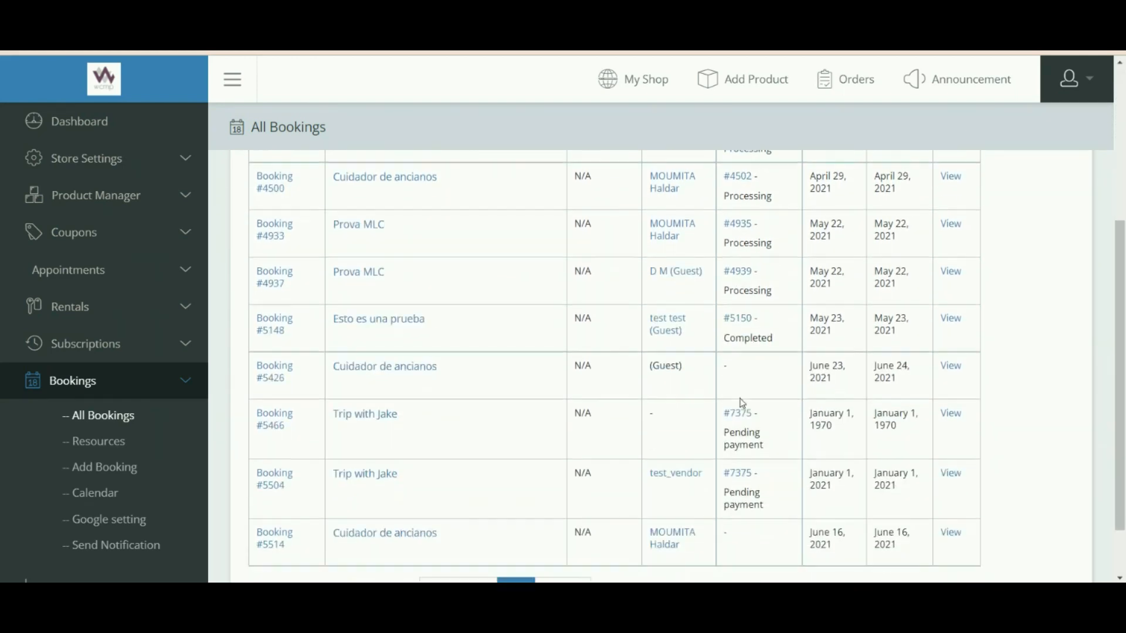
scroll(743, 422, up, 5)
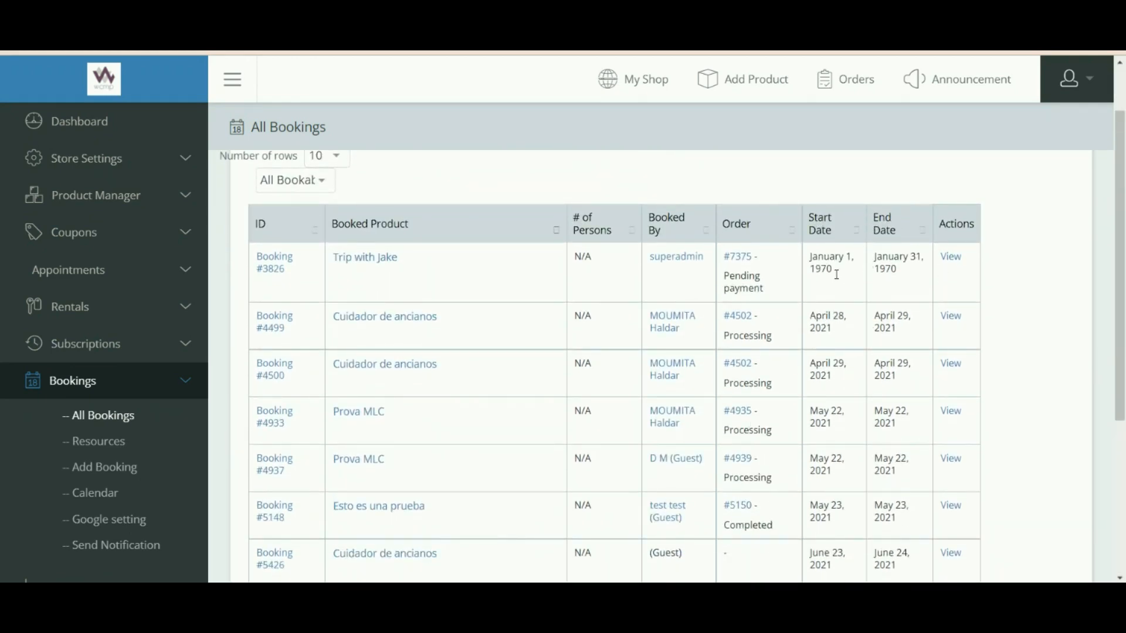
scroll(877, 317, down, 3)
scroll(923, 334, up, 3)
Review booking #7375 for Trip with Jake, checking the status list but keeping Complete.
click(945, 258)
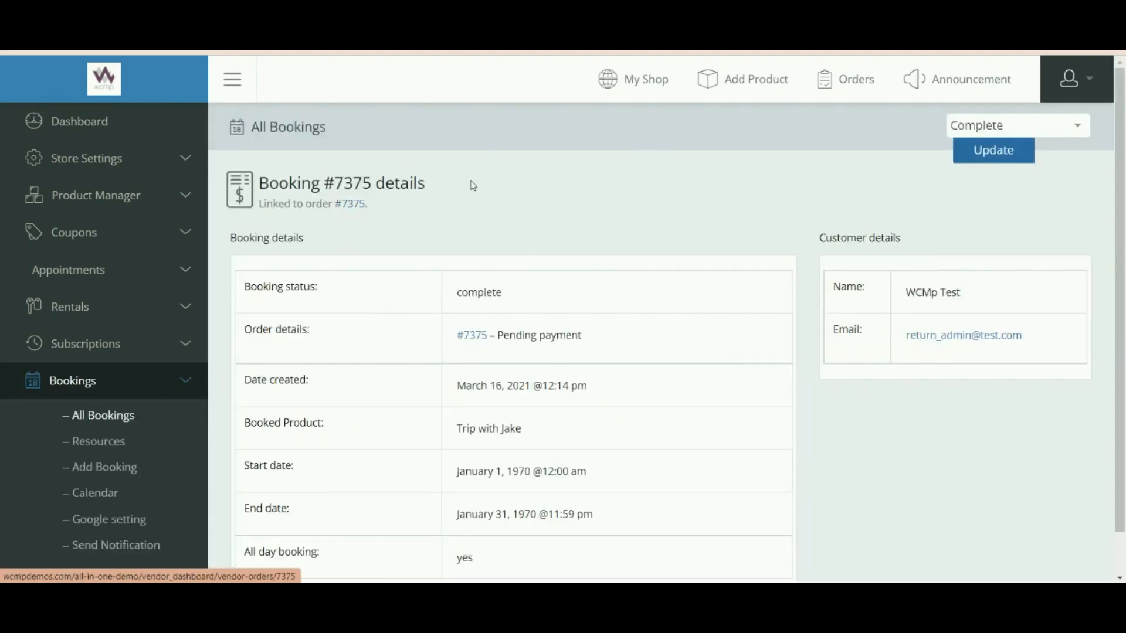
drag(276, 182, 435, 191)
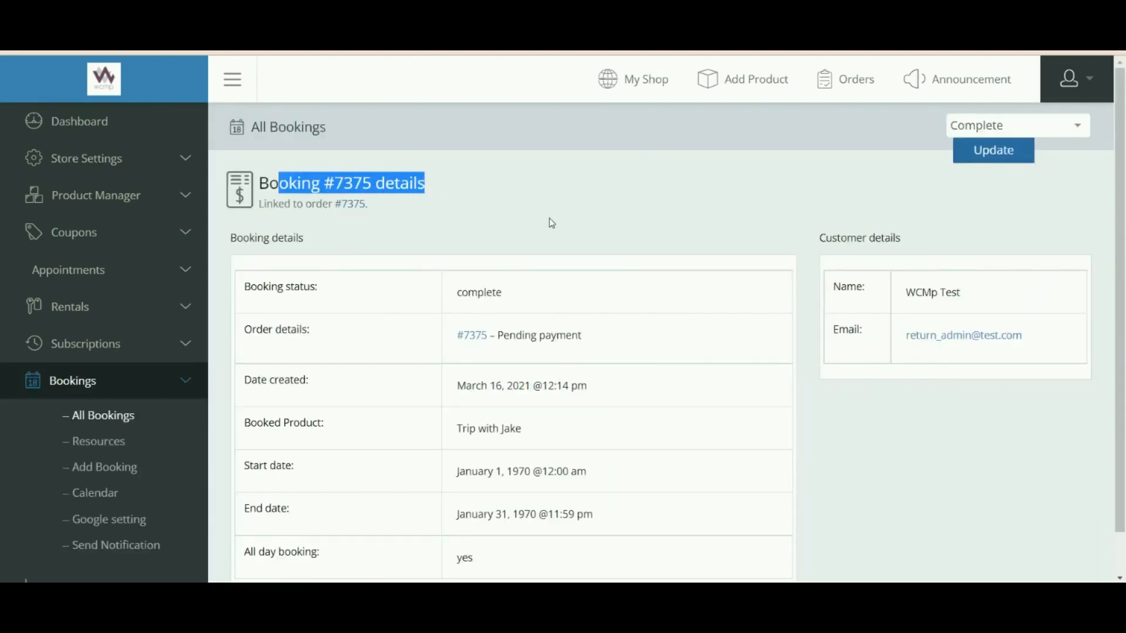
click(483, 228)
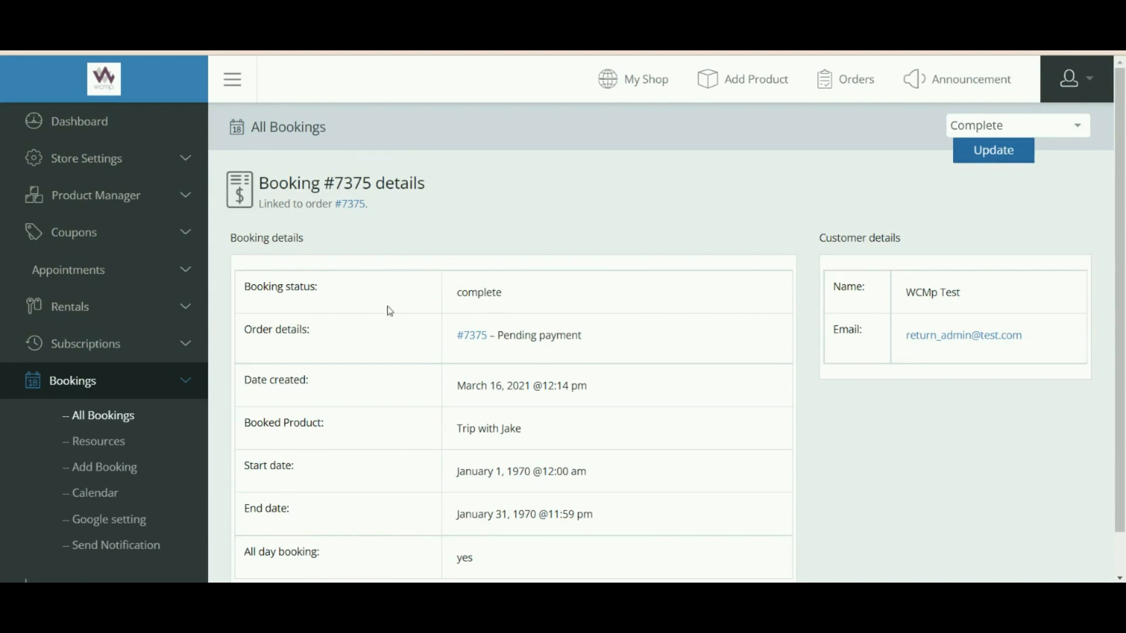
scroll(485, 360, down, 1)
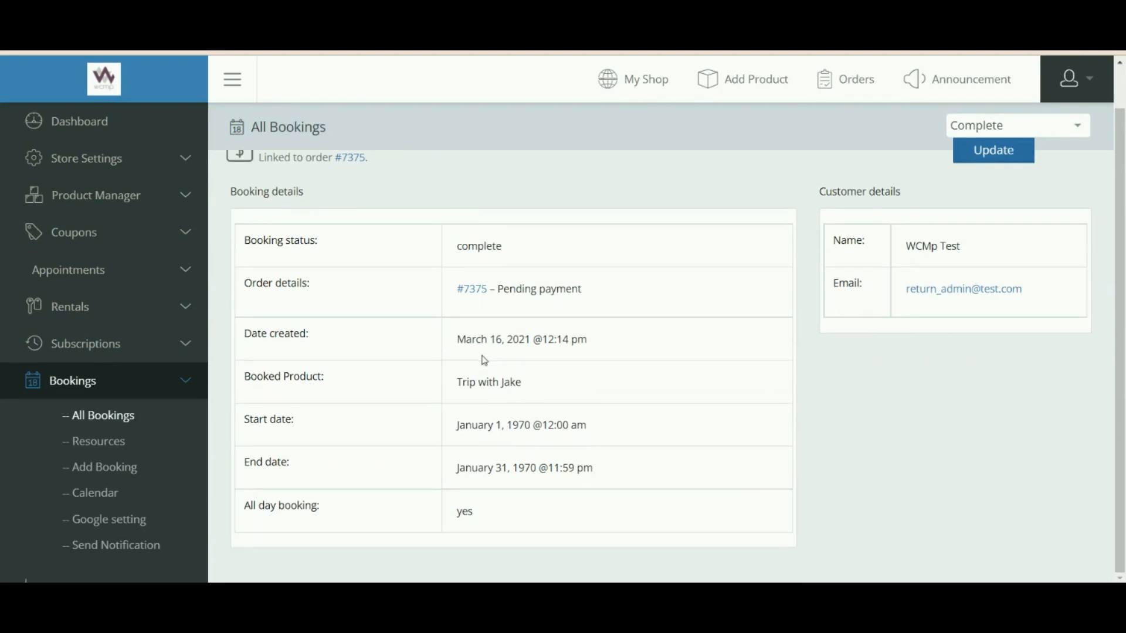
scroll(288, 223, up, 1)
scroll(291, 269, down, 1)
scroll(297, 270, up, 1)
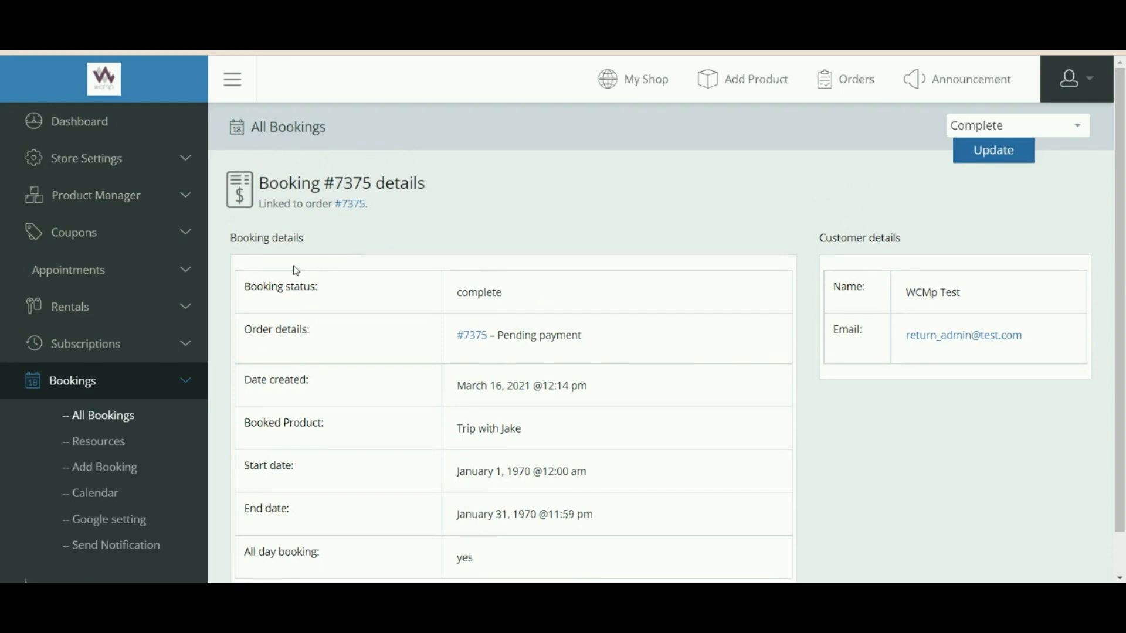
scroll(296, 270, down, 1)
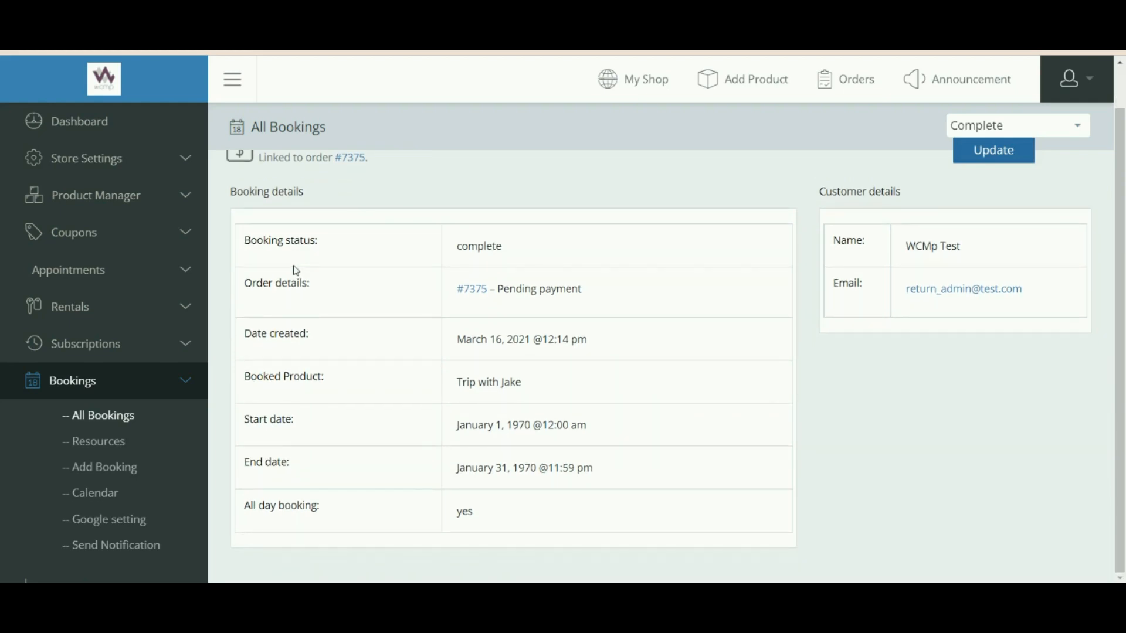
scroll(297, 271, up, 1)
scroll(297, 271, down, 1)
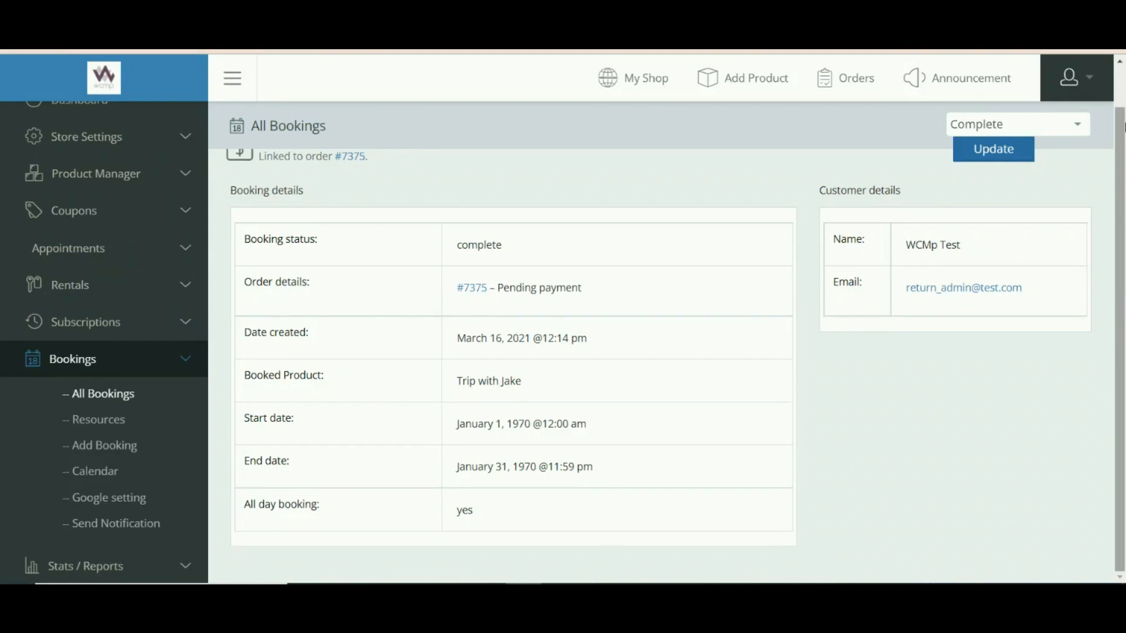
click(1034, 124)
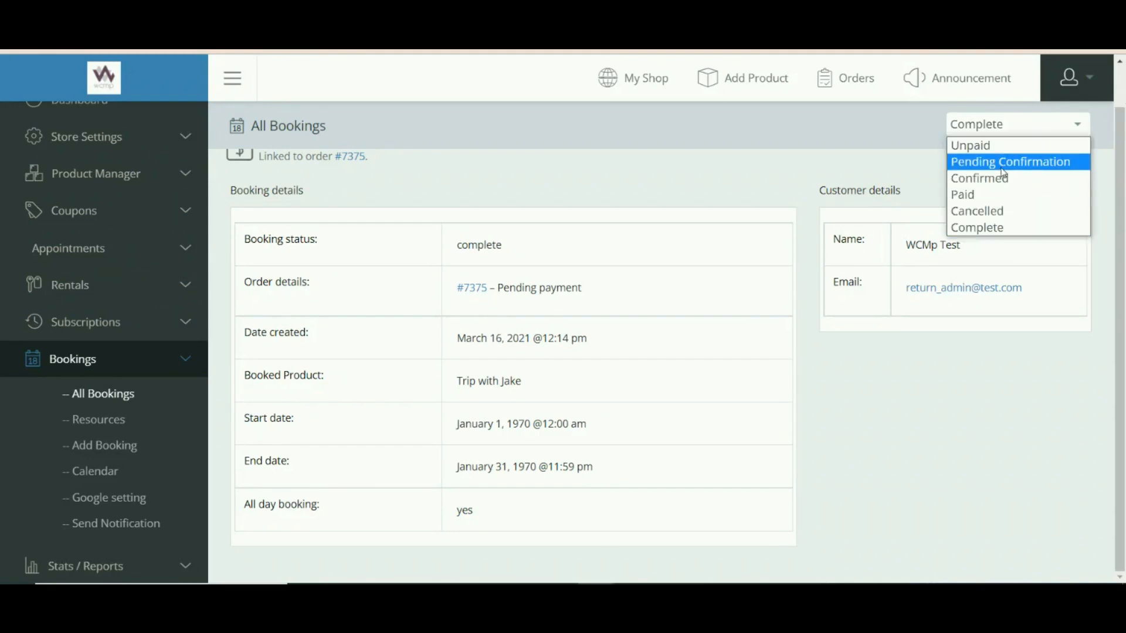
click(896, 164)
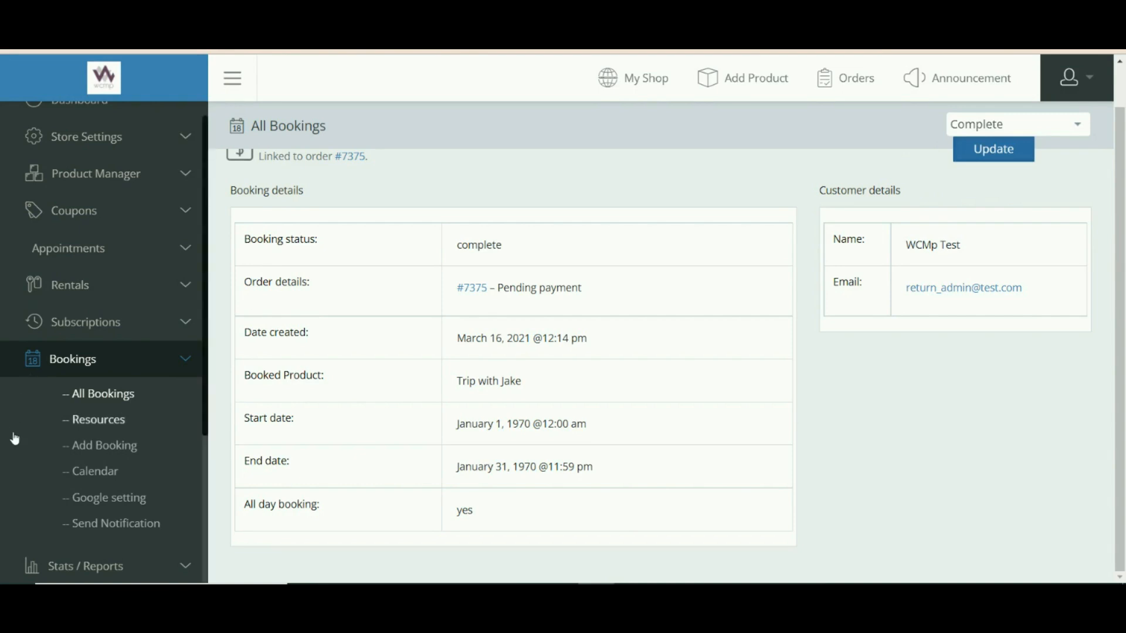
Go to Bookings > Resources and scroll through the ten booking resources.
click(82, 421)
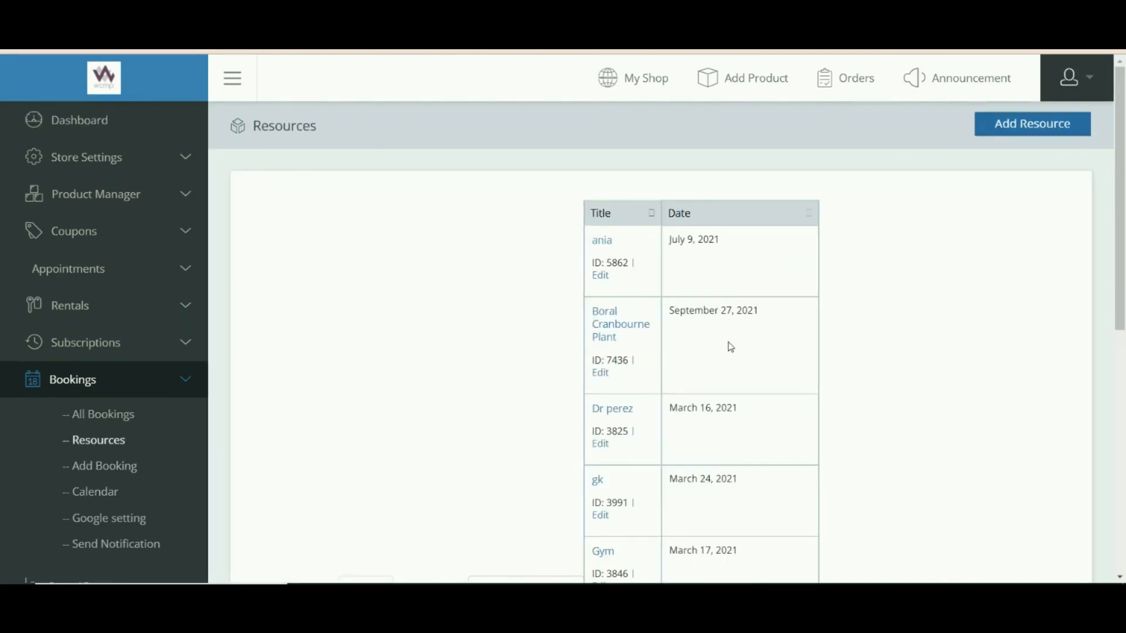
scroll(738, 342, down, 8)
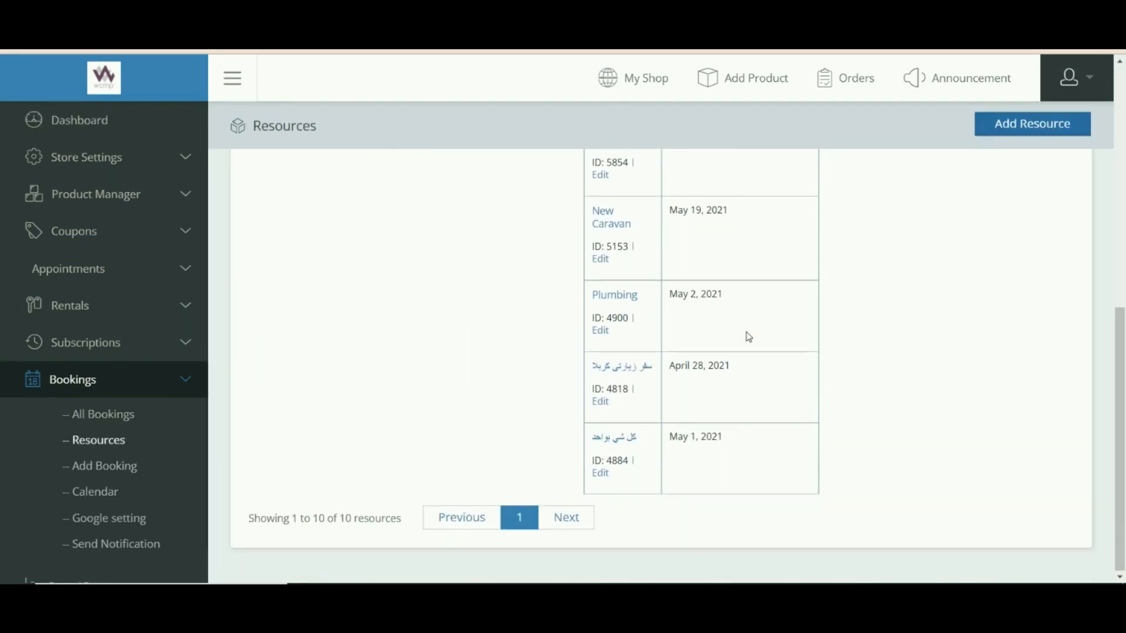
scroll(744, 335, up, 3)
scroll(749, 337, up, 5)
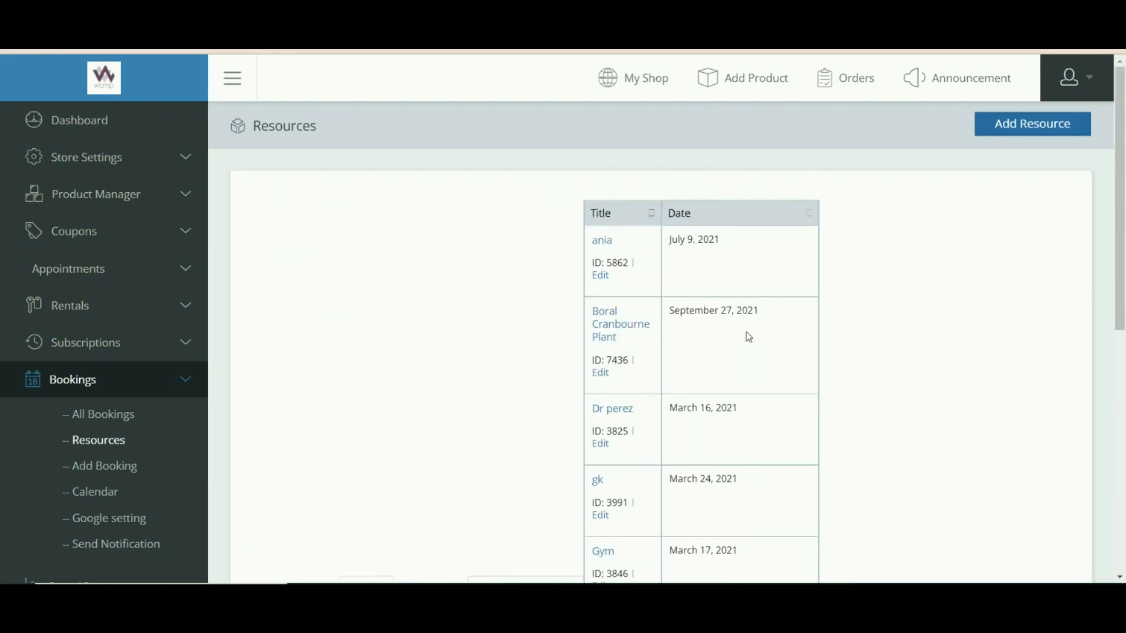
scroll(749, 337, down, 3)
scroll(749, 337, up, 3)
scroll(749, 337, down, 5)
scroll(749, 336, down, 3)
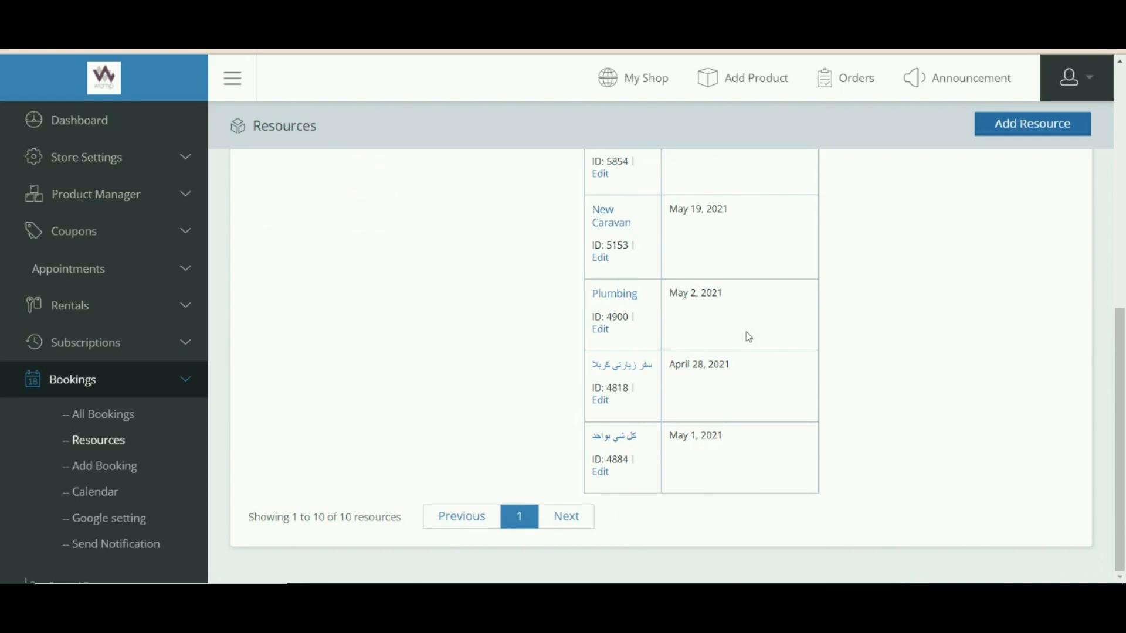
scroll(749, 336, up, 8)
click(95, 493)
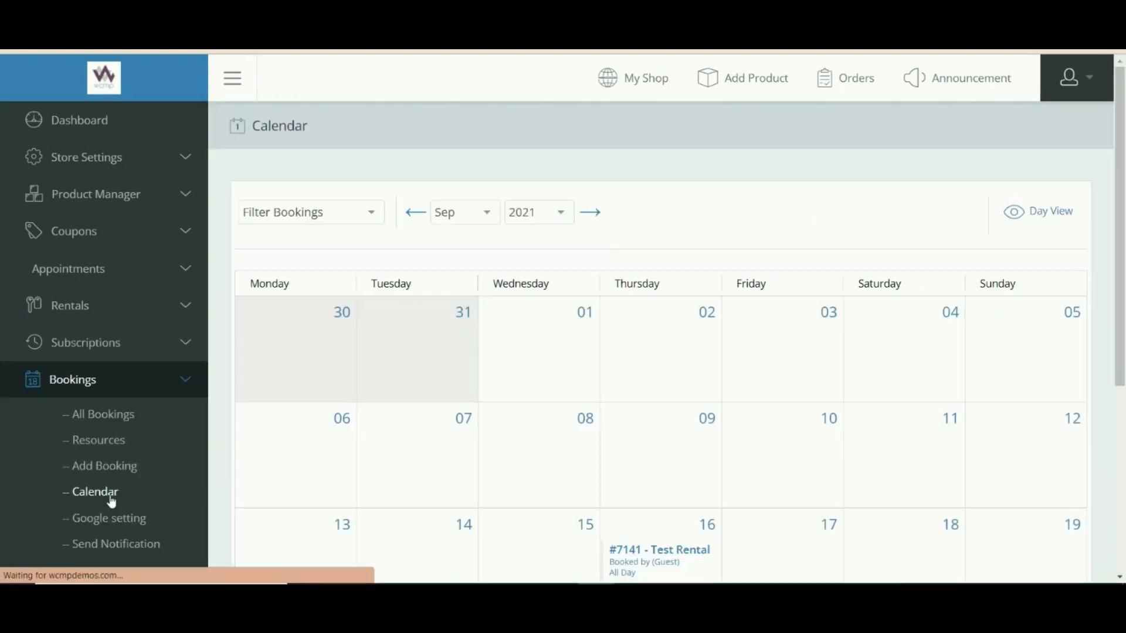
Switch the bookings calendar from September to October.
scroll(515, 300, down, 5)
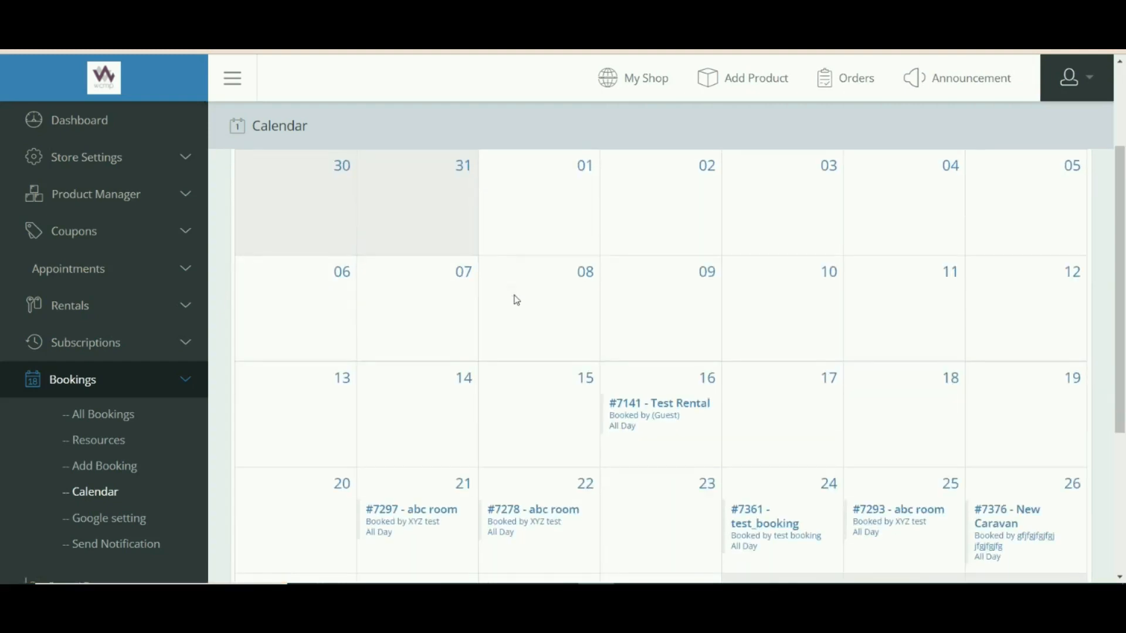
scroll(517, 300, down, 2)
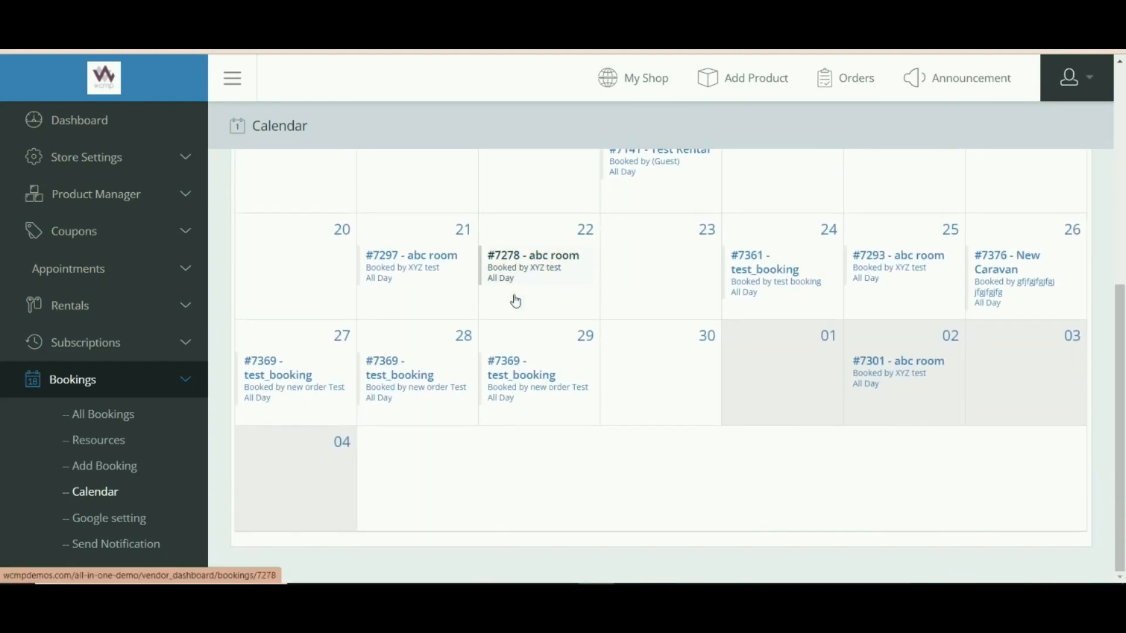
scroll(516, 300, up, 6)
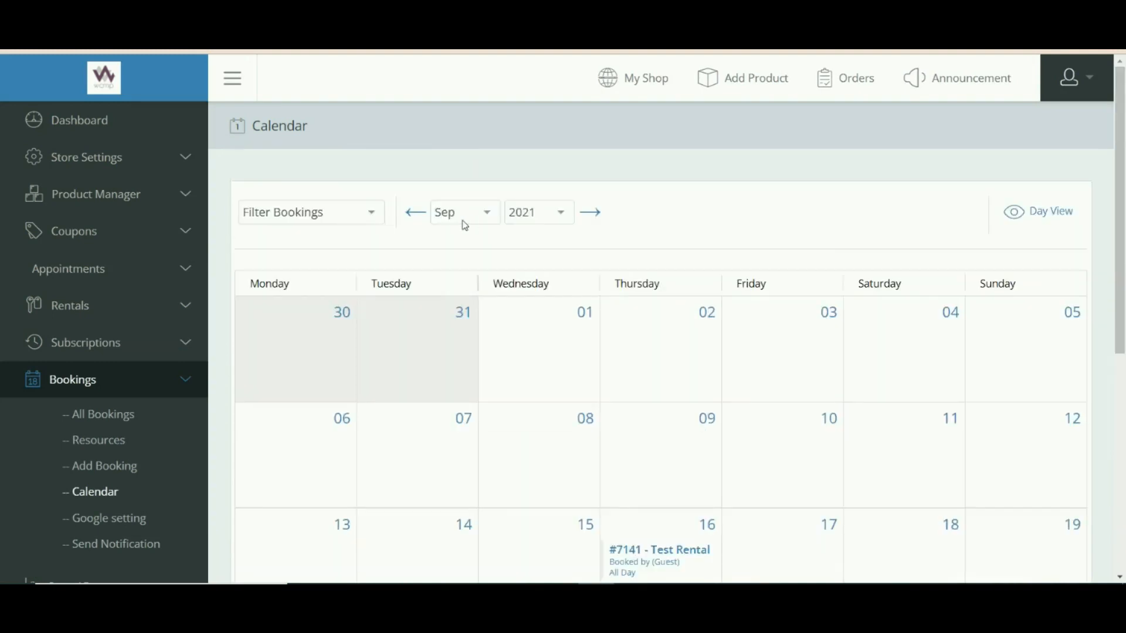
click(485, 216)
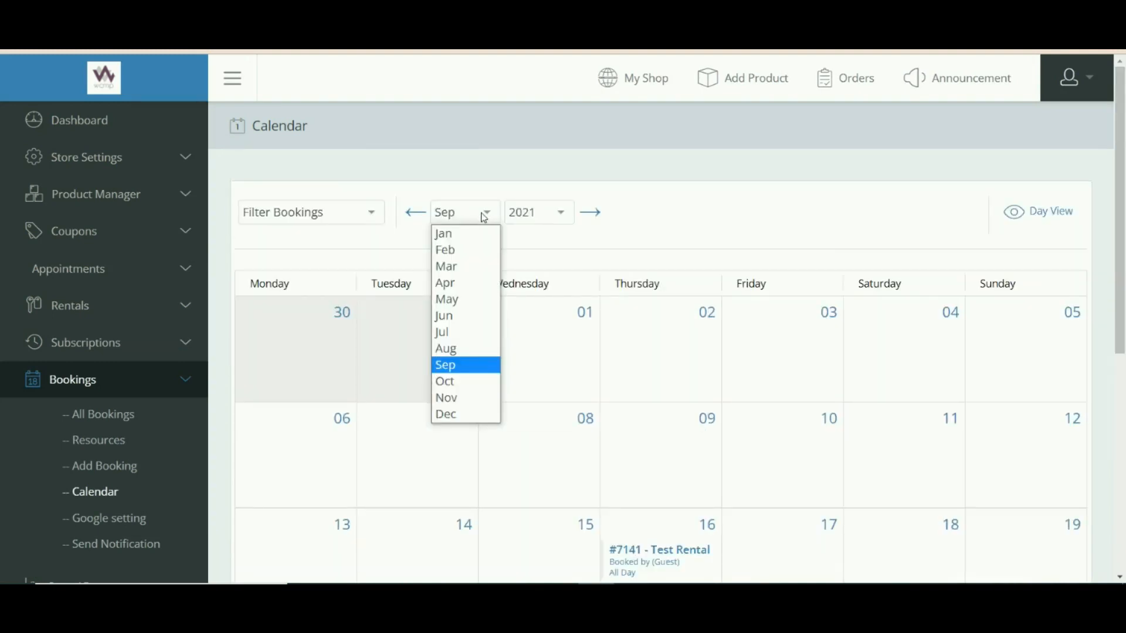
click(459, 381)
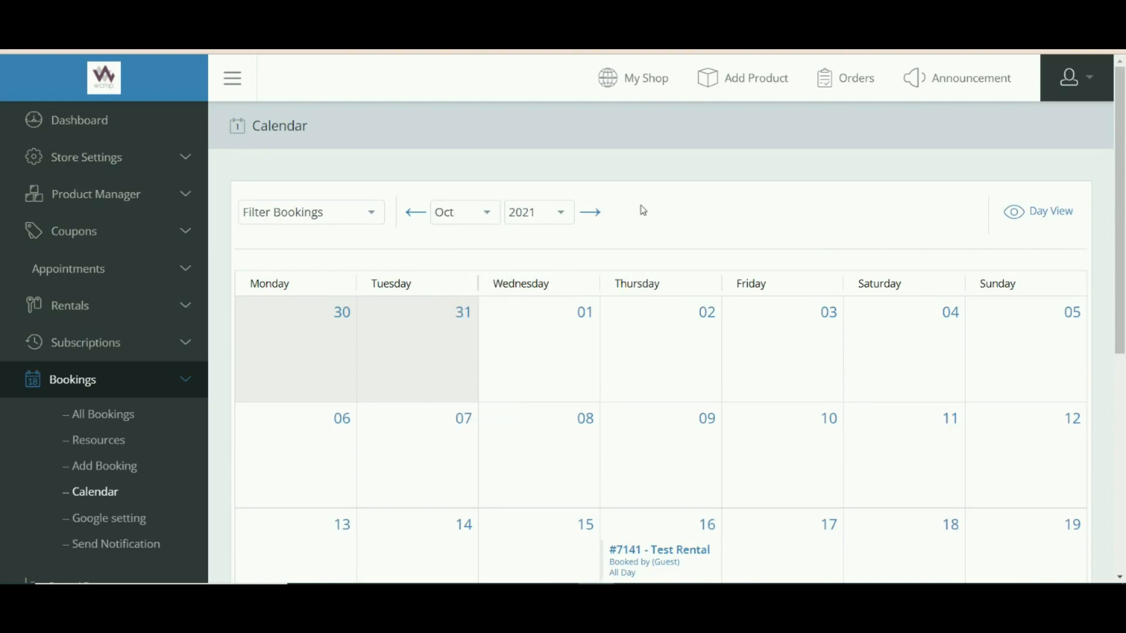
Look over the Google Calendar Client ID and Secret fields, then load Send Notification.
click(112, 521)
click(310, 219)
click(251, 269)
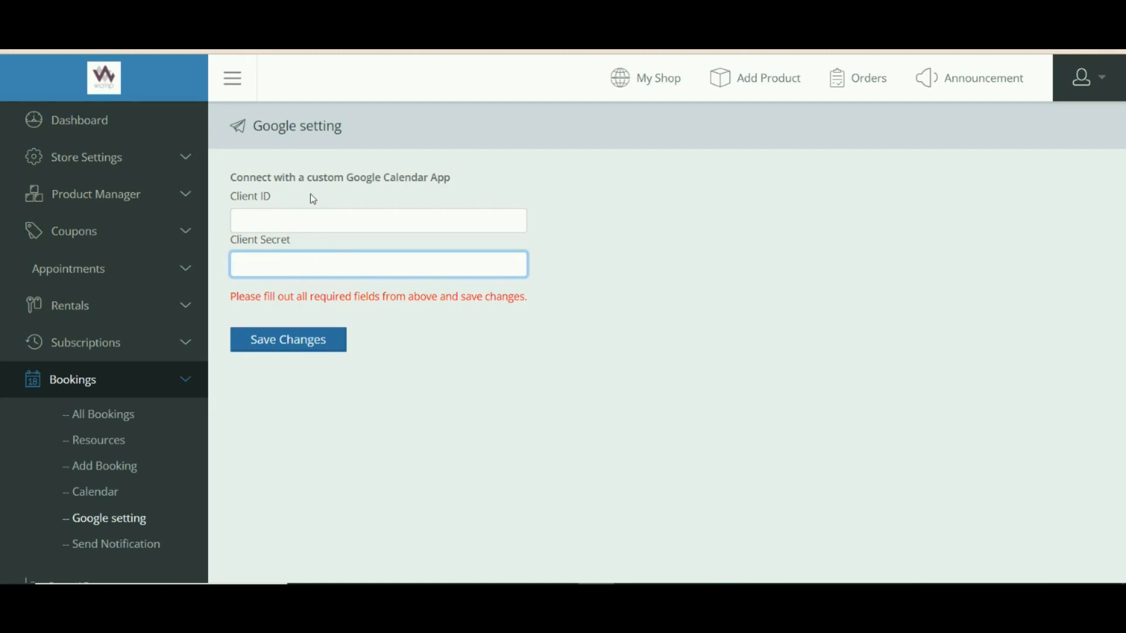
click(125, 552)
scroll(126, 552, down, 1)
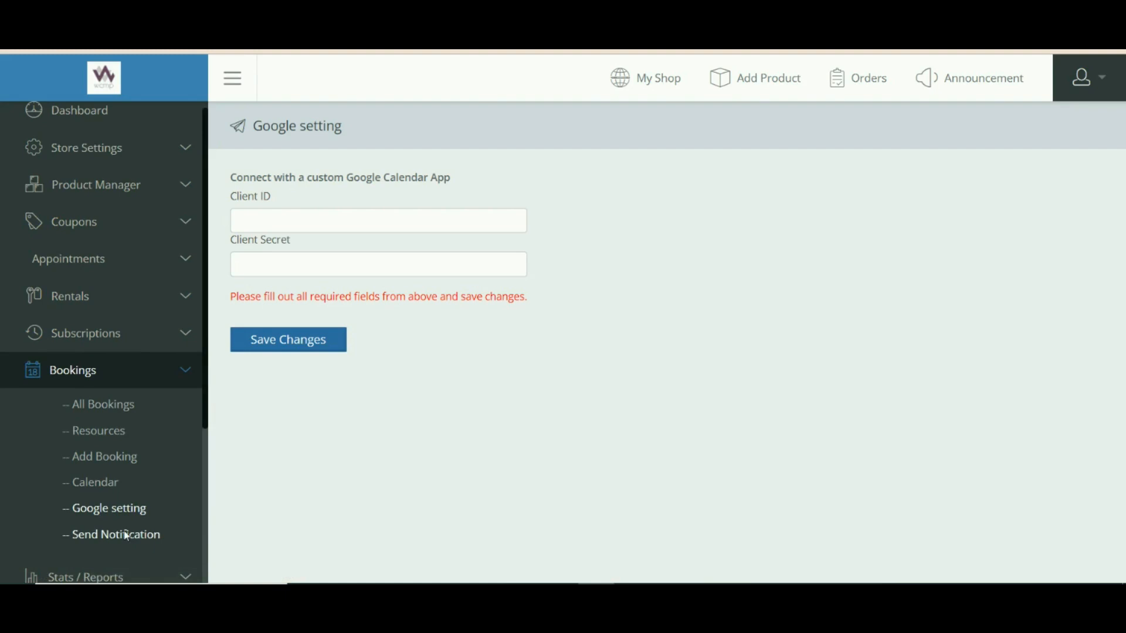
click(126, 536)
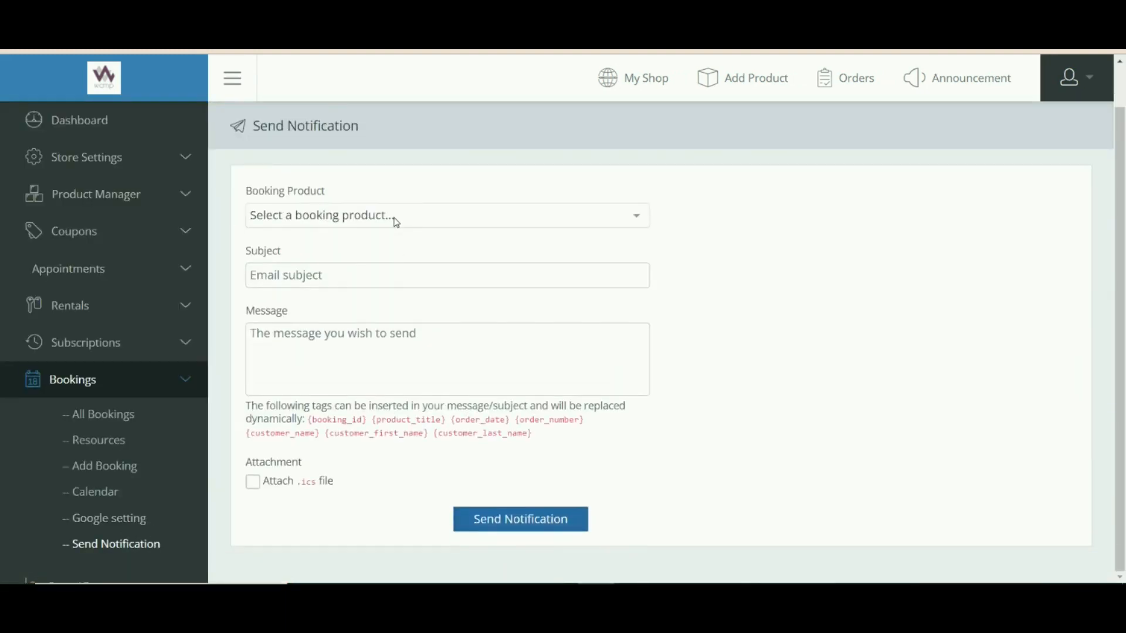
Notify test_booking with subject 'booking', message 'thank you for booking with us', and .ics attached.
click(394, 217)
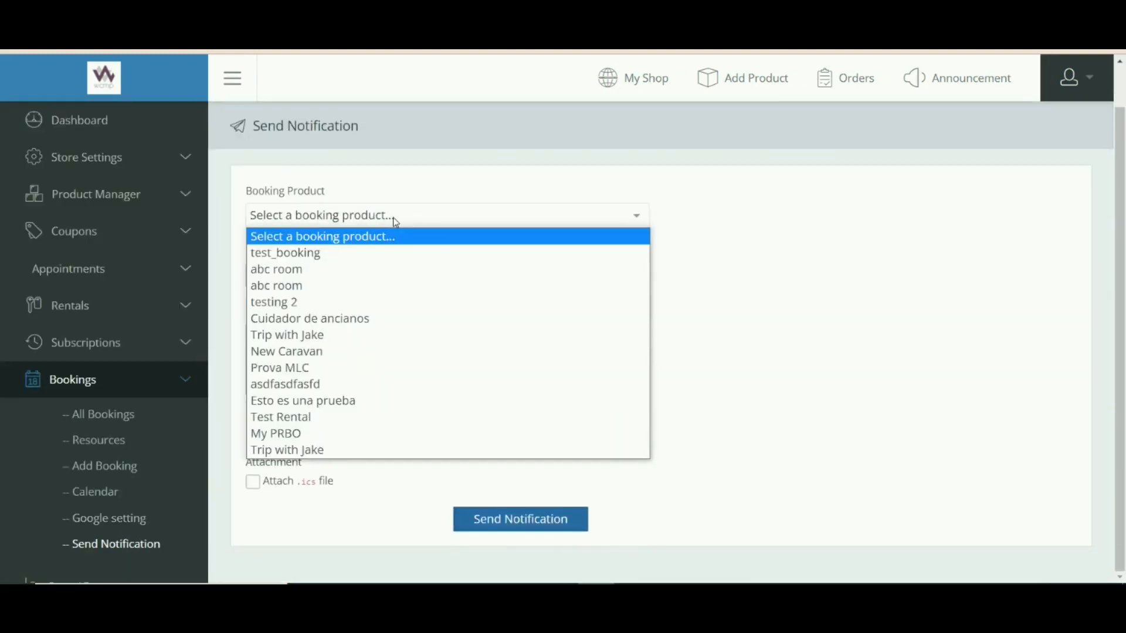
click(373, 252)
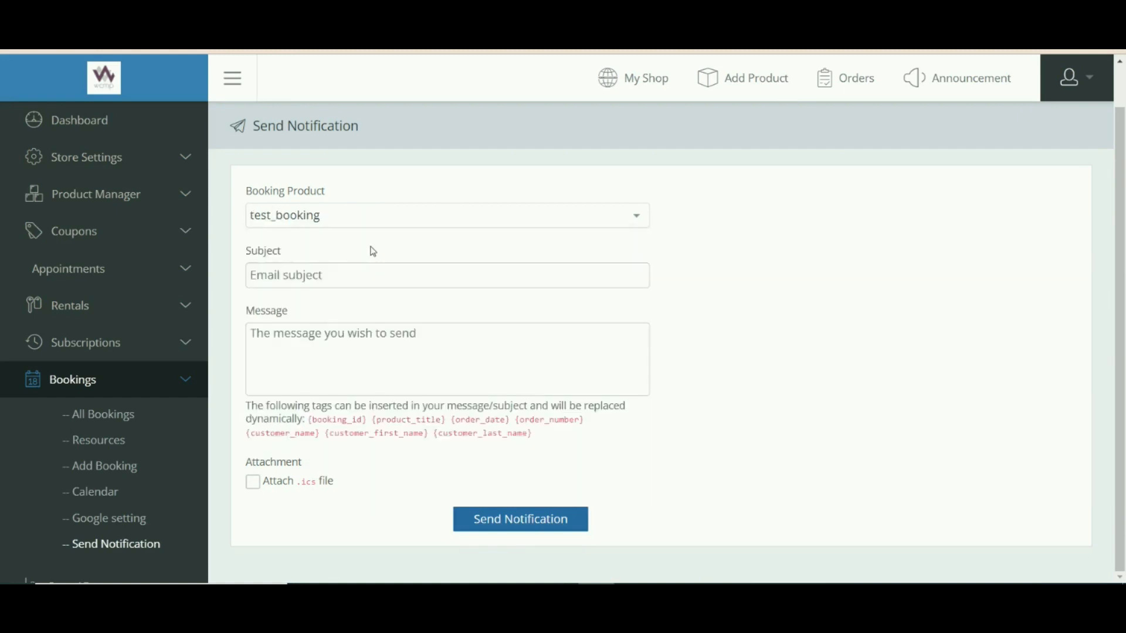
click(394, 283)
text(booking)
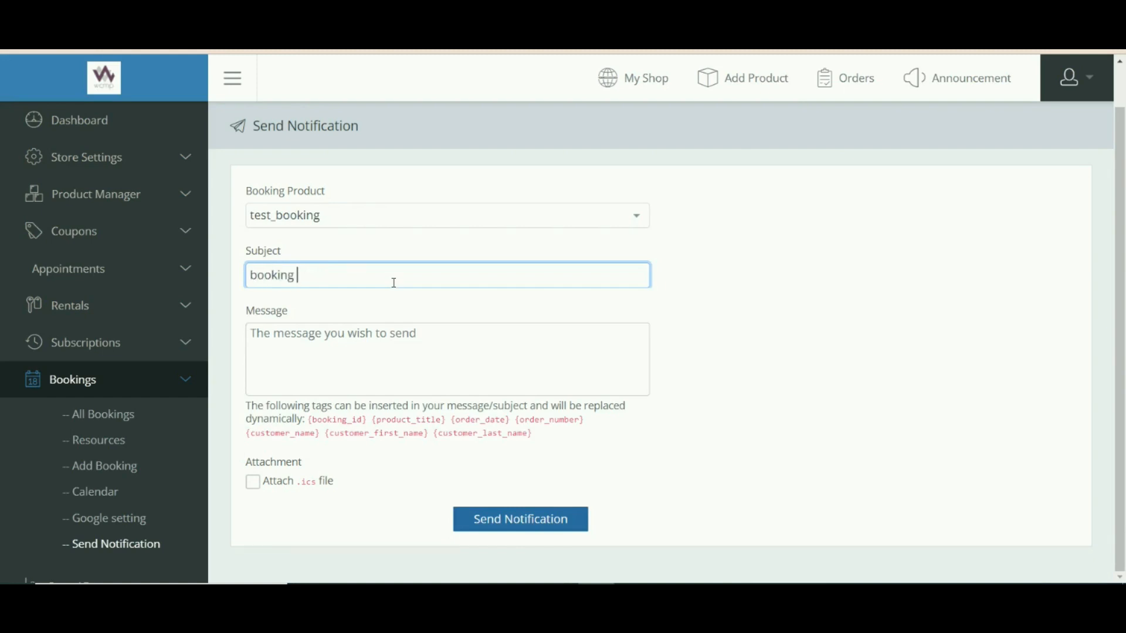
click(358, 338)
text(thank )
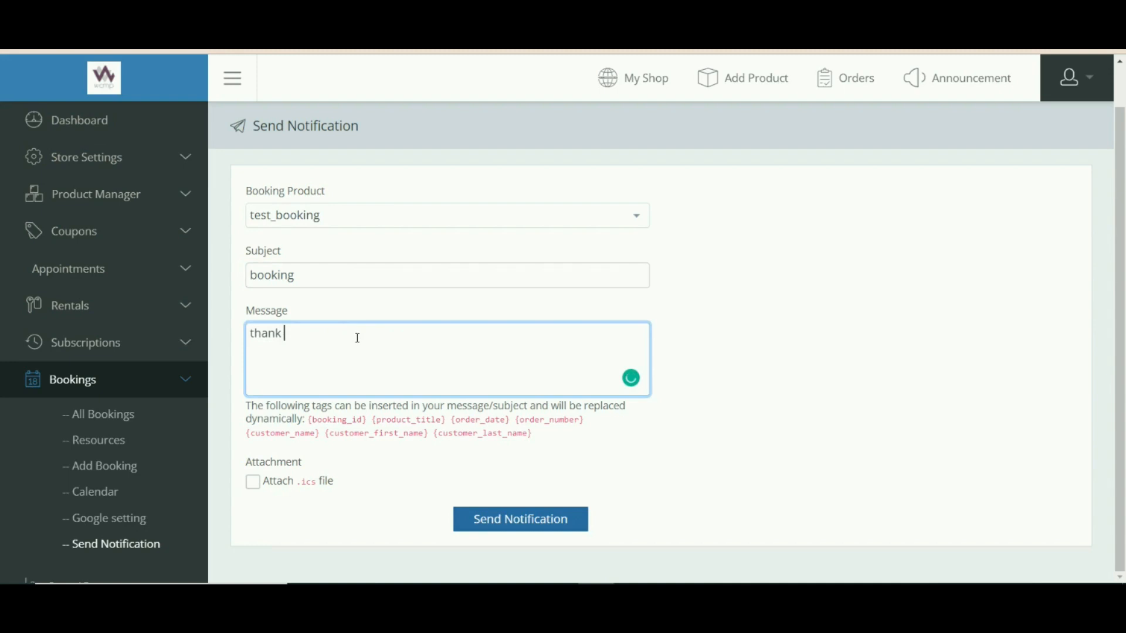
text(you for booking with us)
click(253, 483)
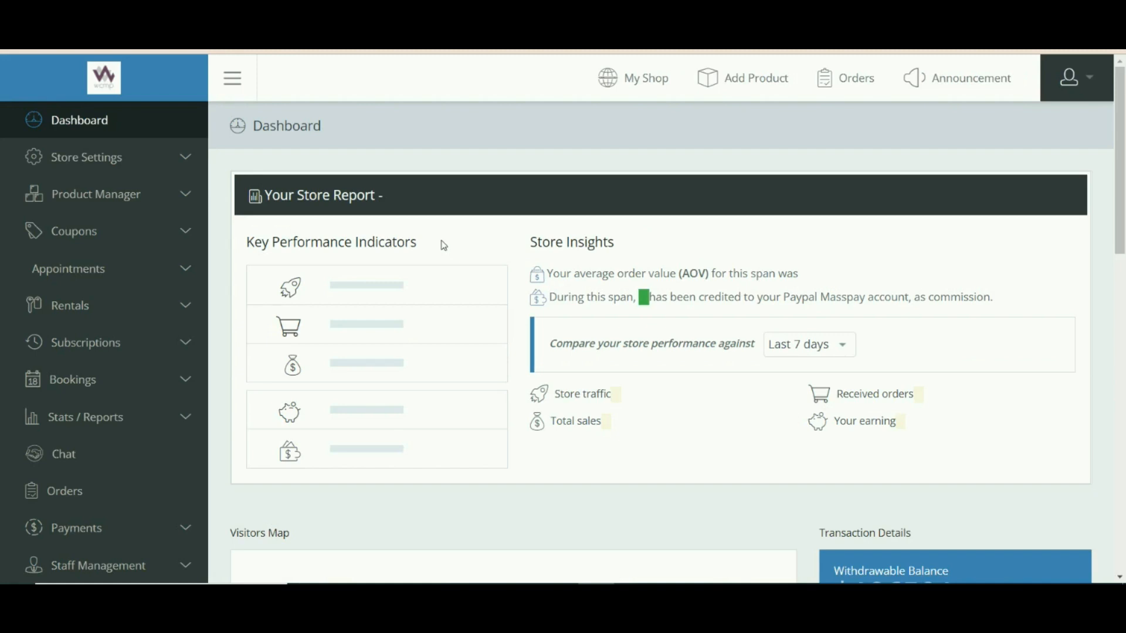
scroll(444, 245, down, 1)
scroll(444, 245, up, 1)
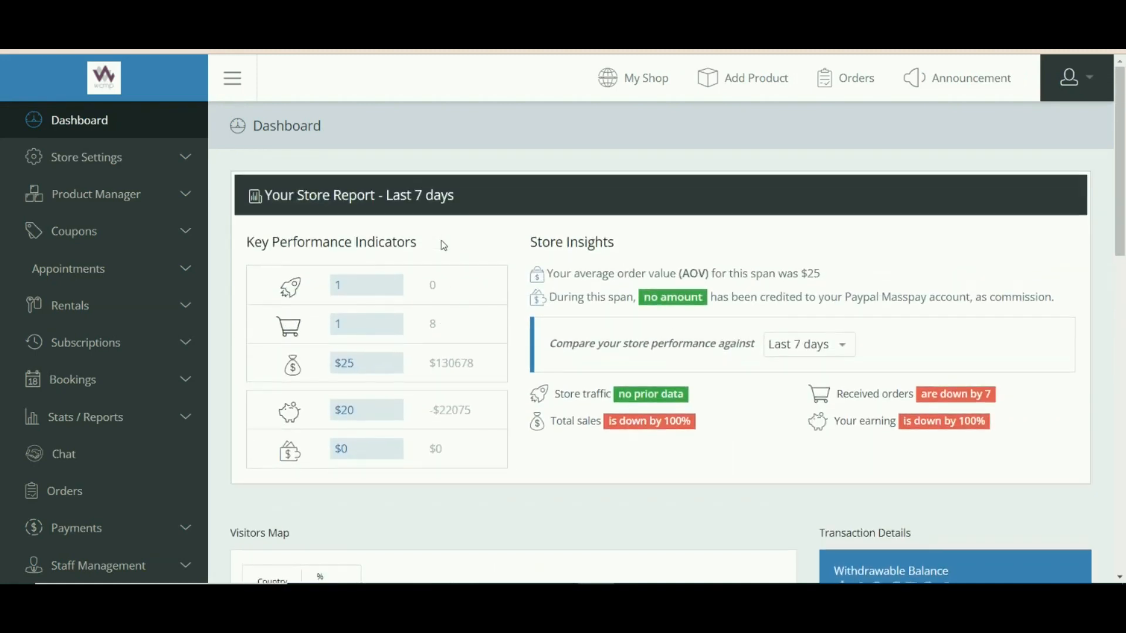